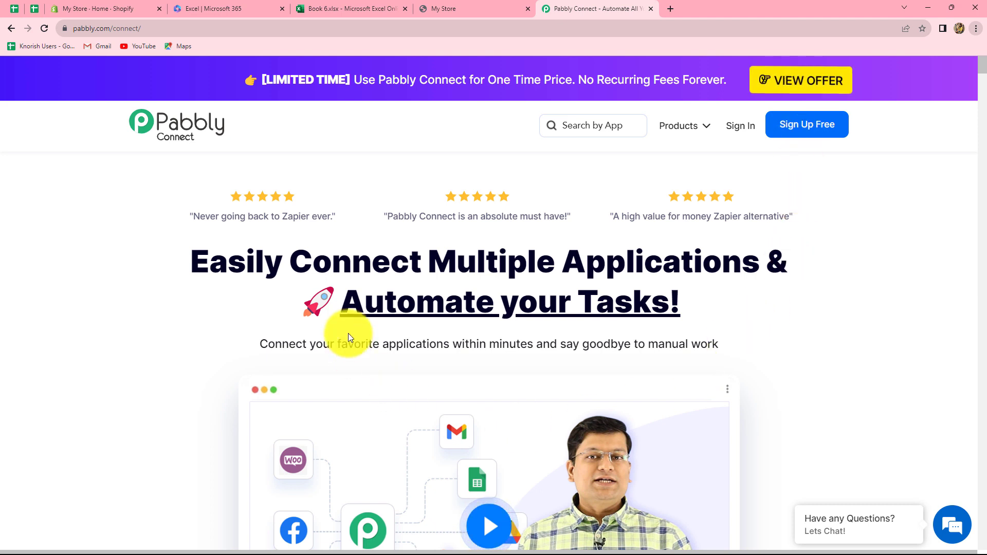
Sign in to Pabbly and launch Pabbly Connect from the All Apps list.
left_click(738, 132)
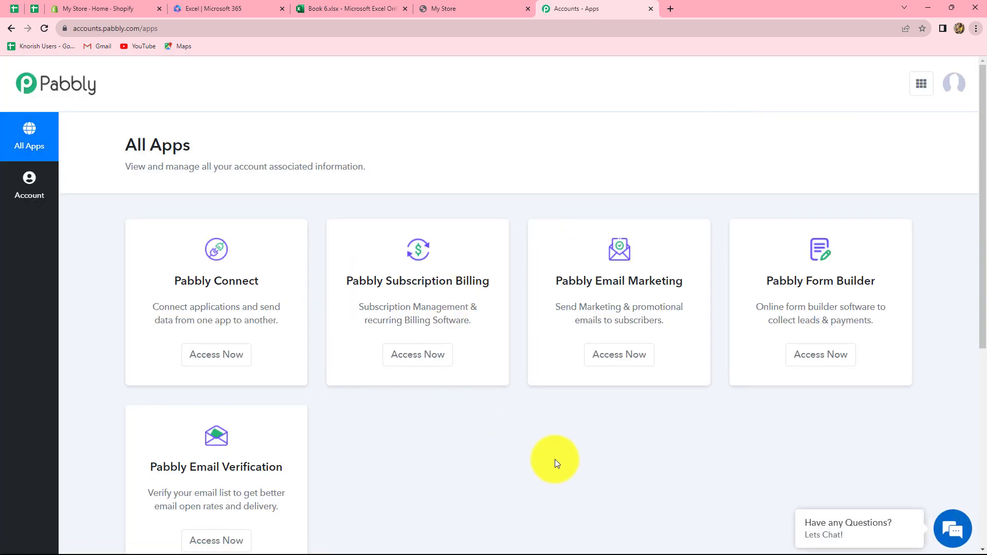
scroll(554, 458, "down", 3)
scroll(554, 458, "up", 2)
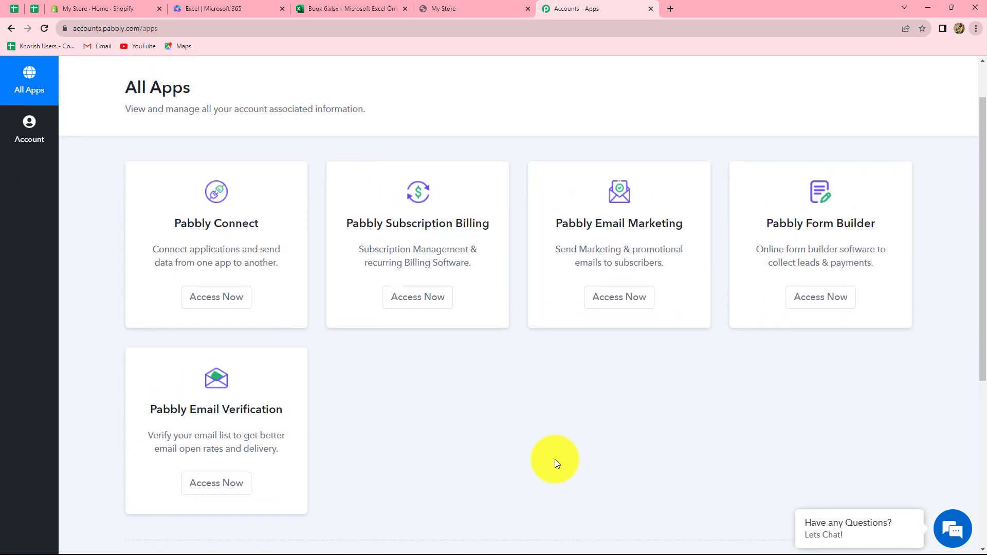
left_click(197, 307)
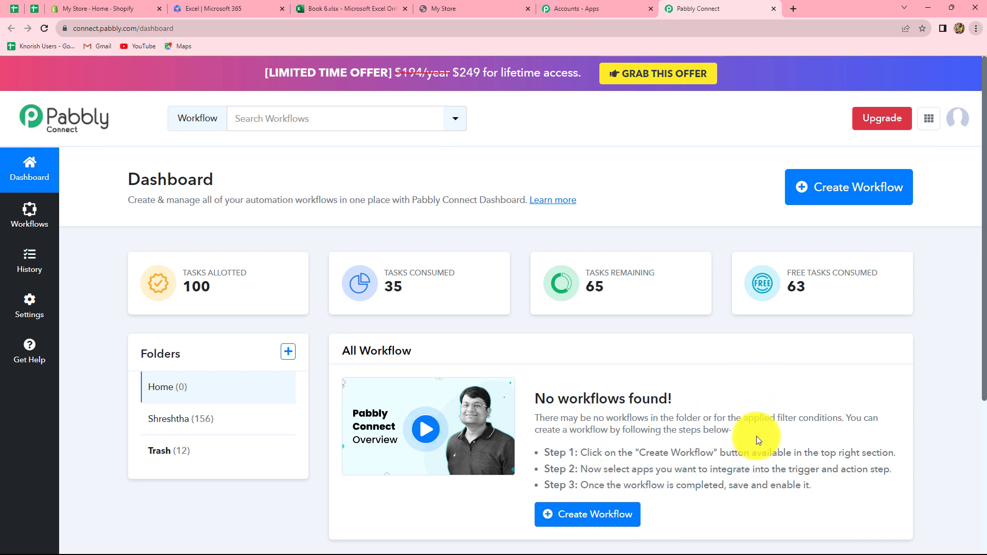
Create a new workflow named 'Add Shopify Order Details in MS Excel Sheet'.
left_click(861, 207)
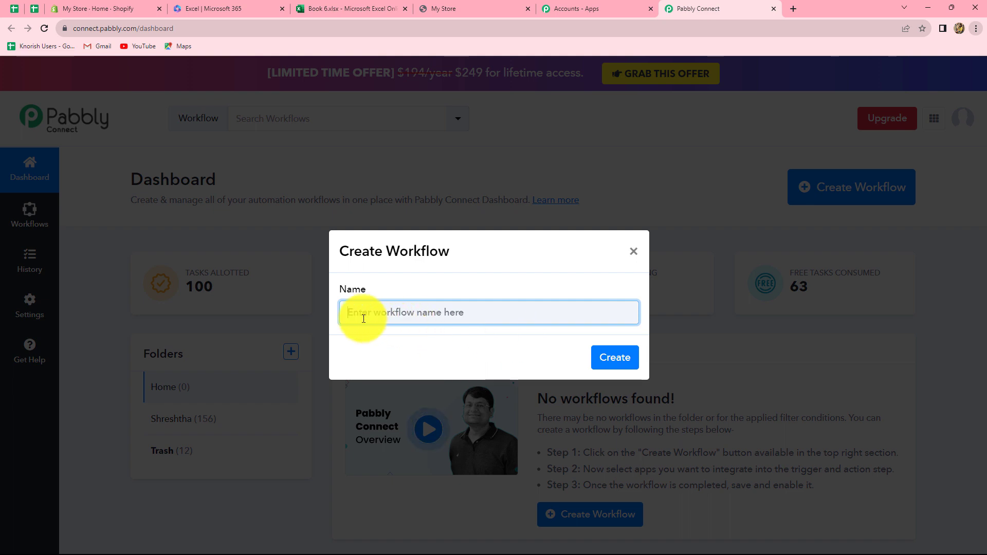
type("Add Shopify Order Details in MS Excel Sheet")
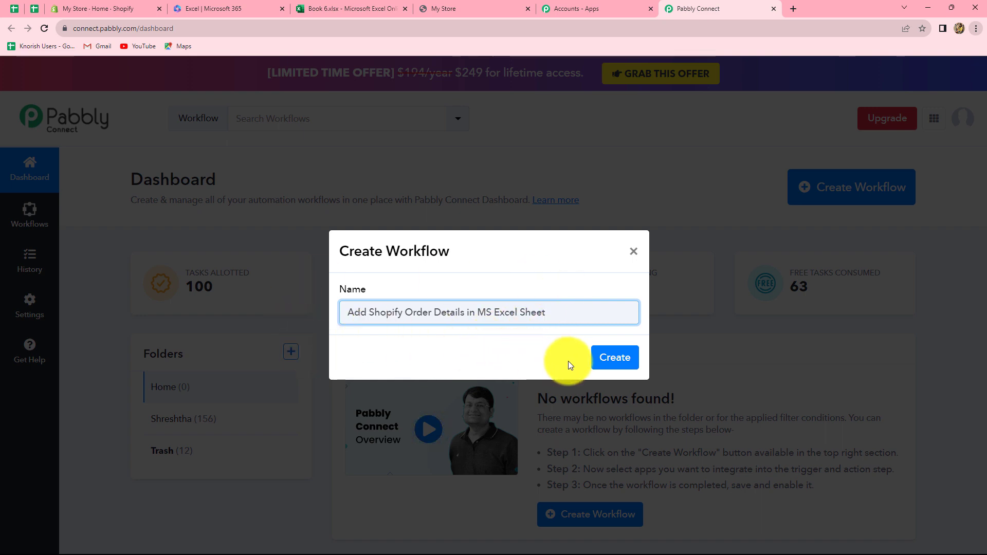
left_click(605, 362)
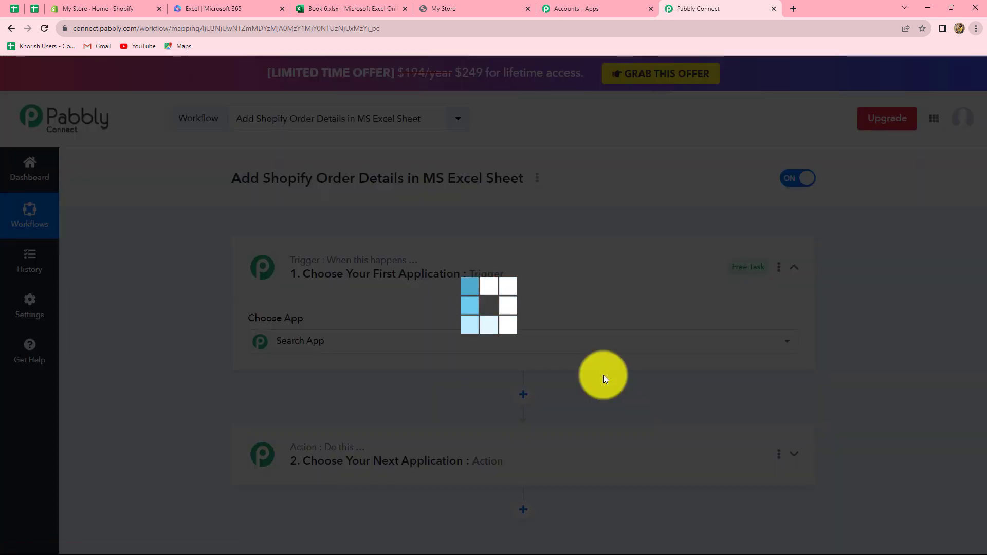
Search the trigger apps for 'Shopi' and select Shopify as the trigger app.
scroll(603, 375, "down", 4)
scroll(877, 344, "down", 3)
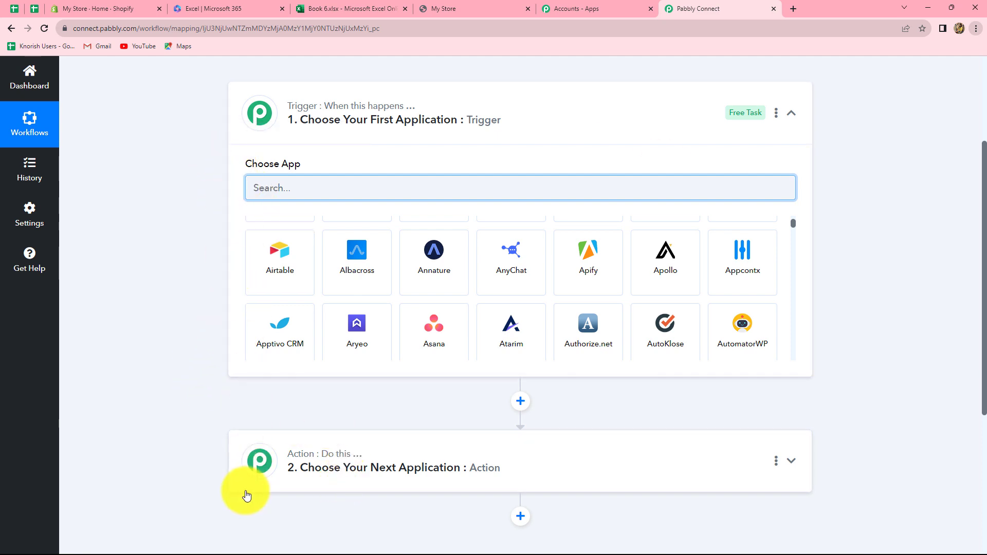
mouse_move(288, 112)
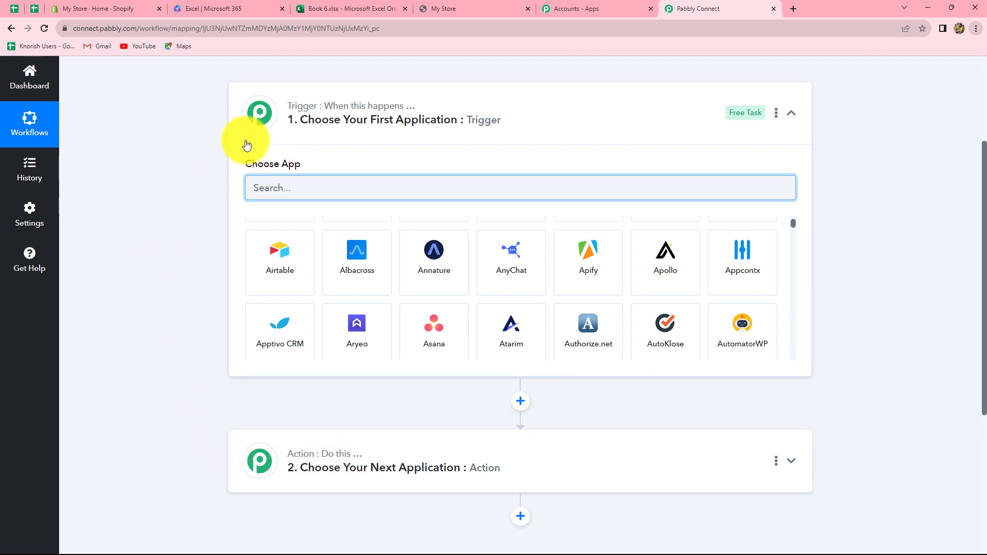
left_click(276, 188)
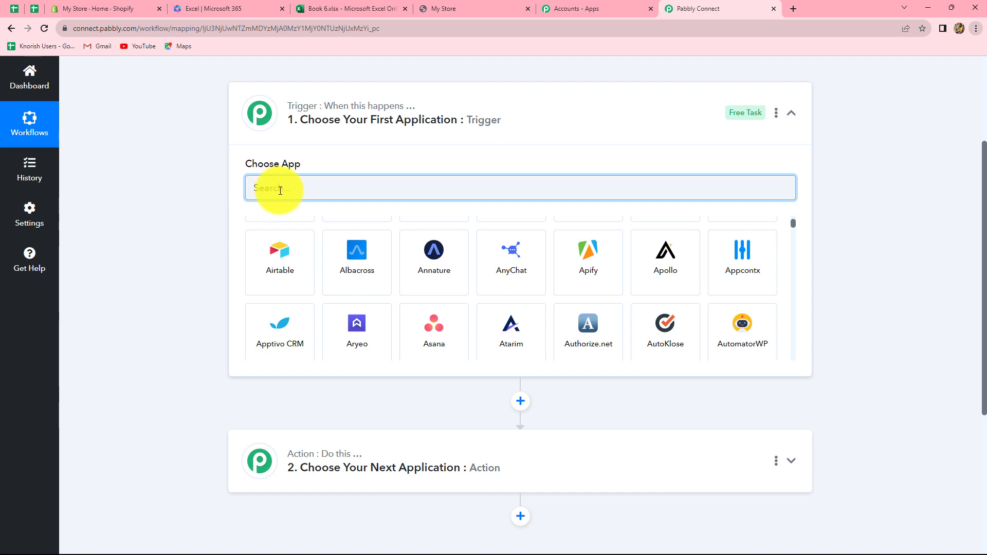
type("hopp")
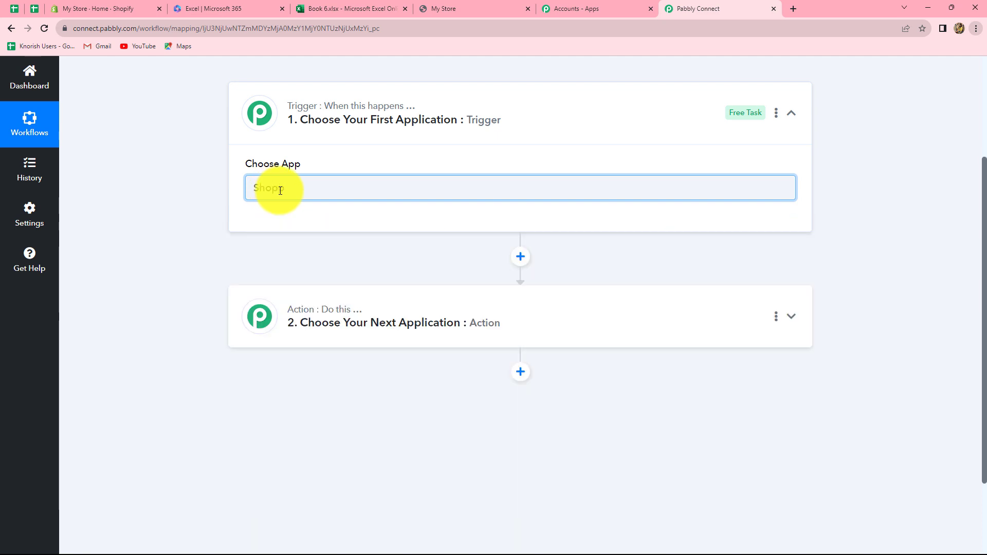
key("BackSpace")
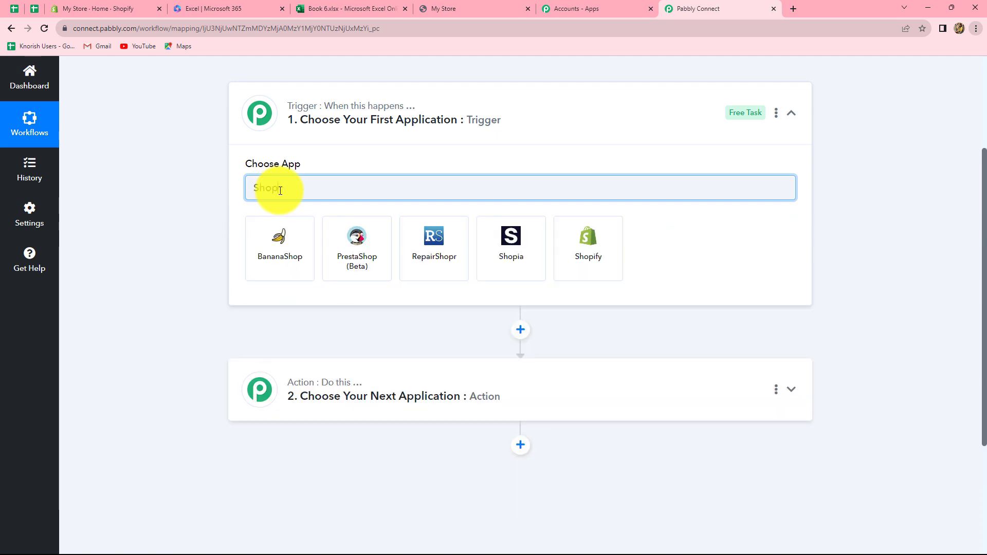
type("i")
left_click(352, 257)
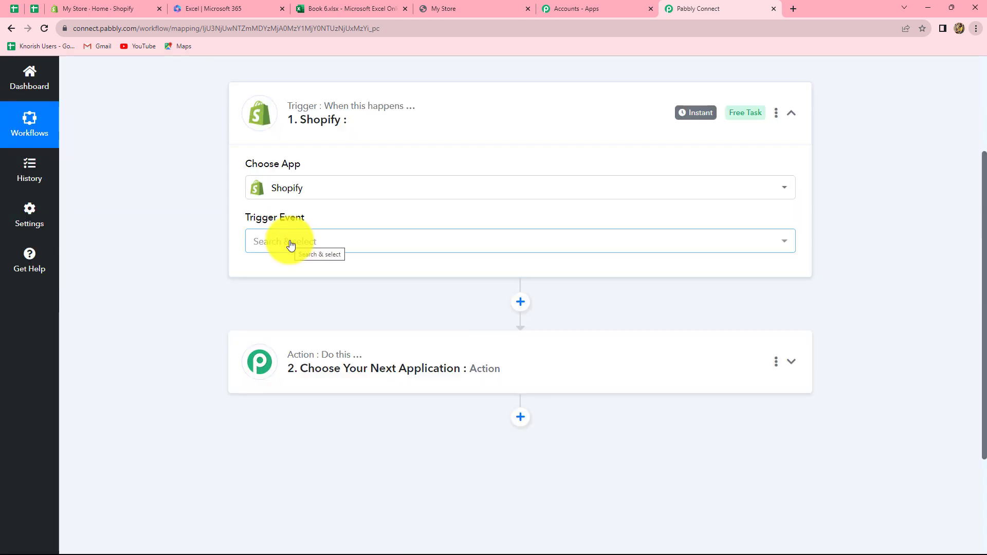
Set the Shopify trigger event to New Order and copy its webhook URL.
left_click(288, 244)
left_click(329, 509)
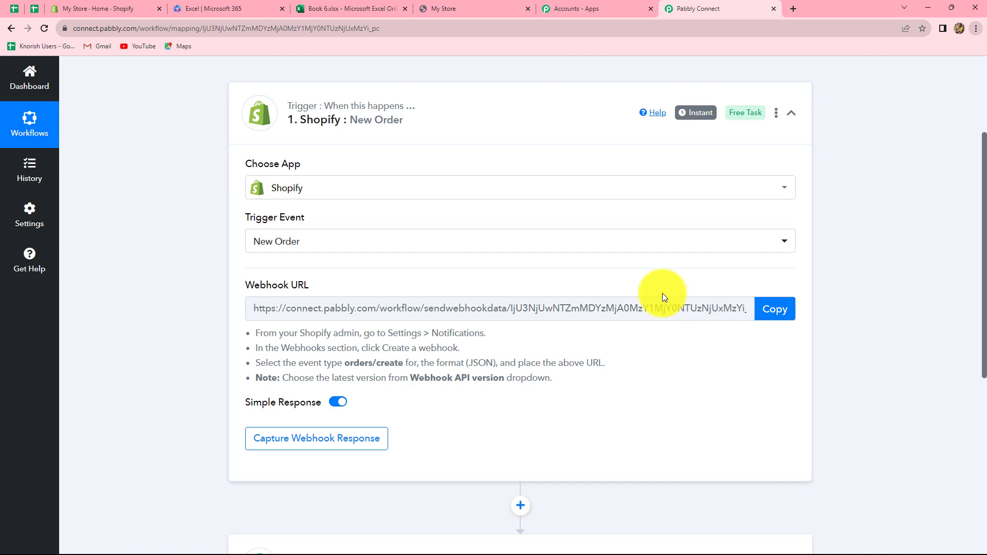
left_click(770, 316)
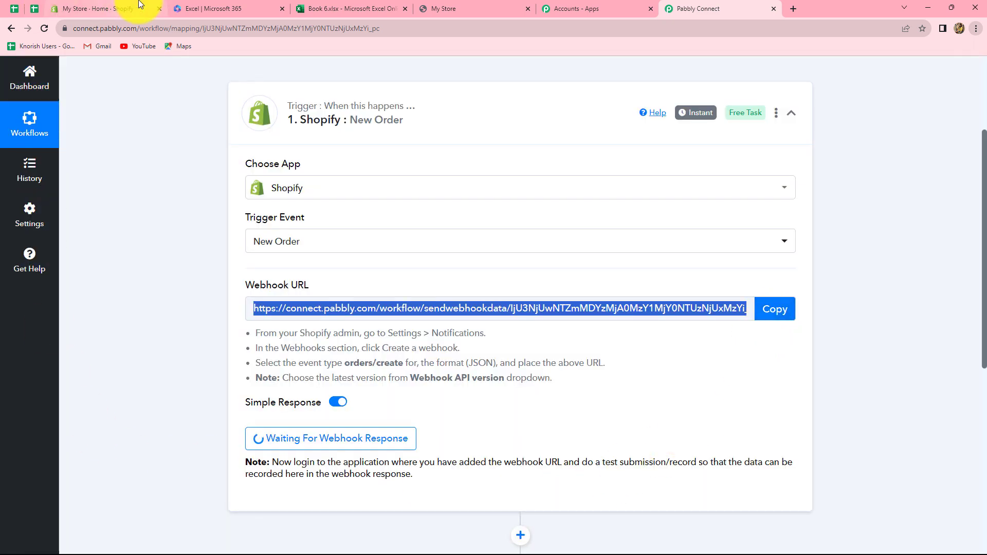
In the Shopify admin, go to Settings > Notifications and begin creating a webhook.
left_click(128, 5)
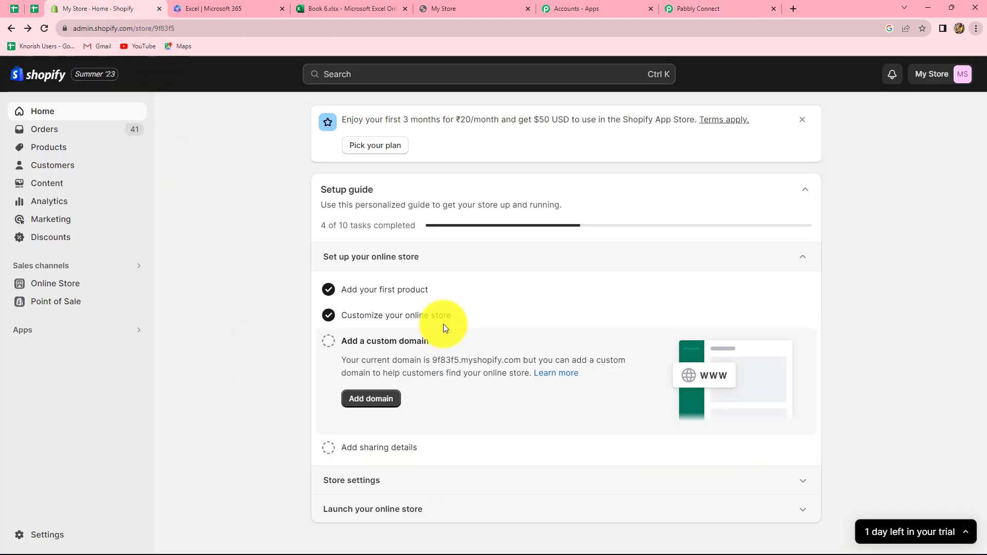
left_click(53, 536)
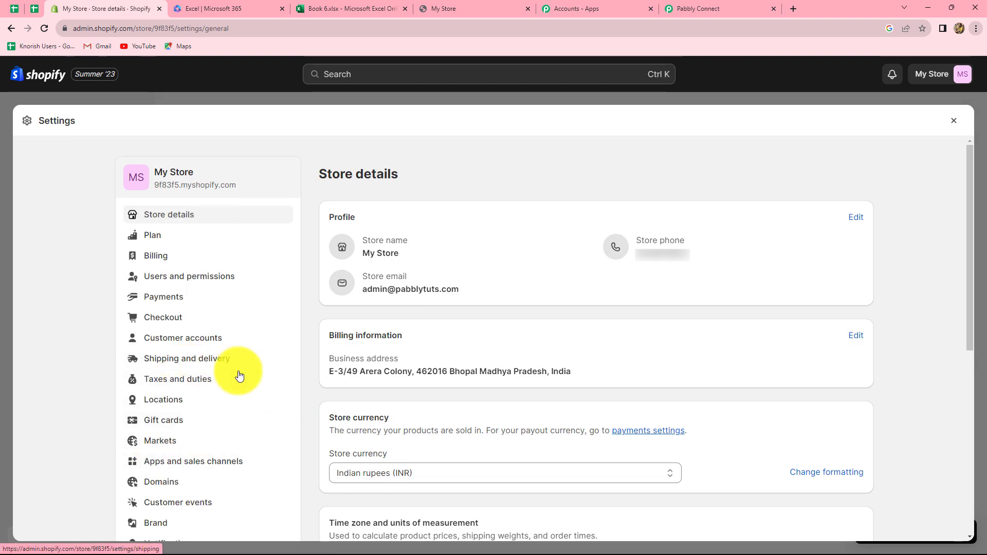
scroll(239, 375, "down", 4)
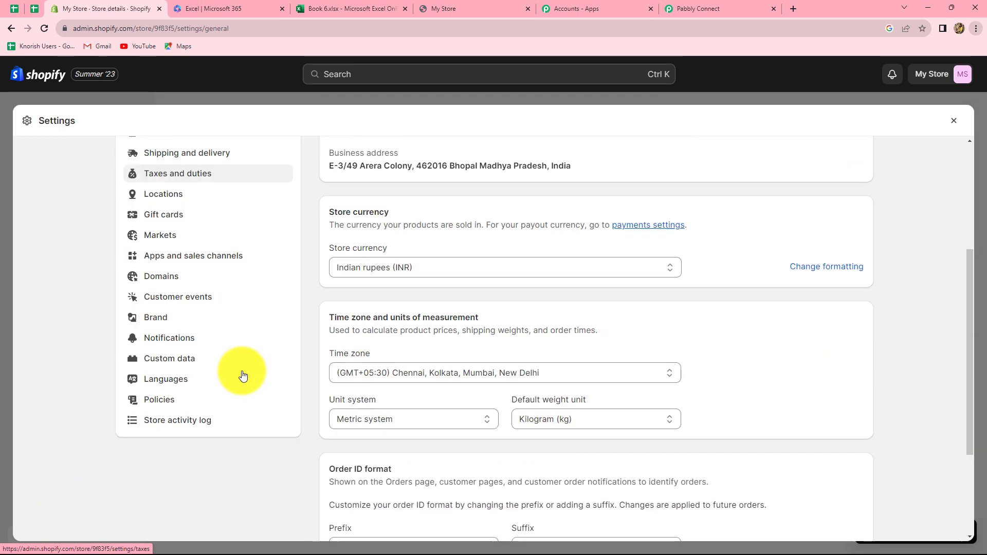
left_click(168, 338)
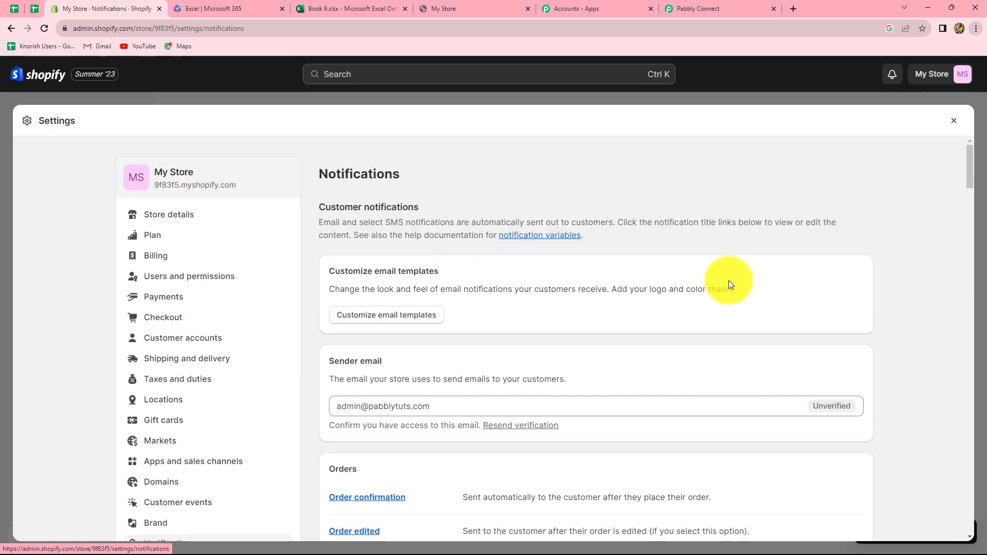
scroll(729, 279, "down", 15)
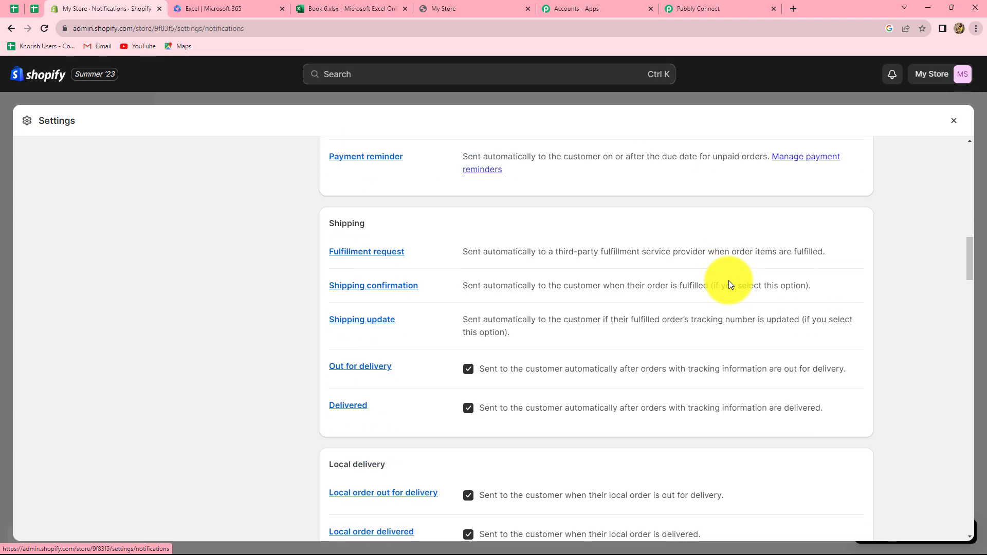
scroll(730, 284, "down", 15)
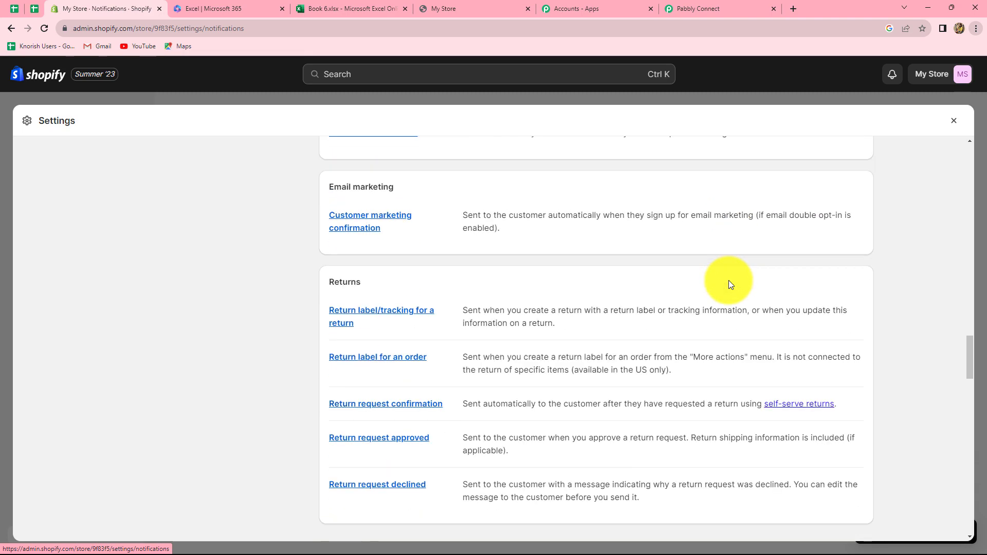
scroll(730, 282, "down", 12)
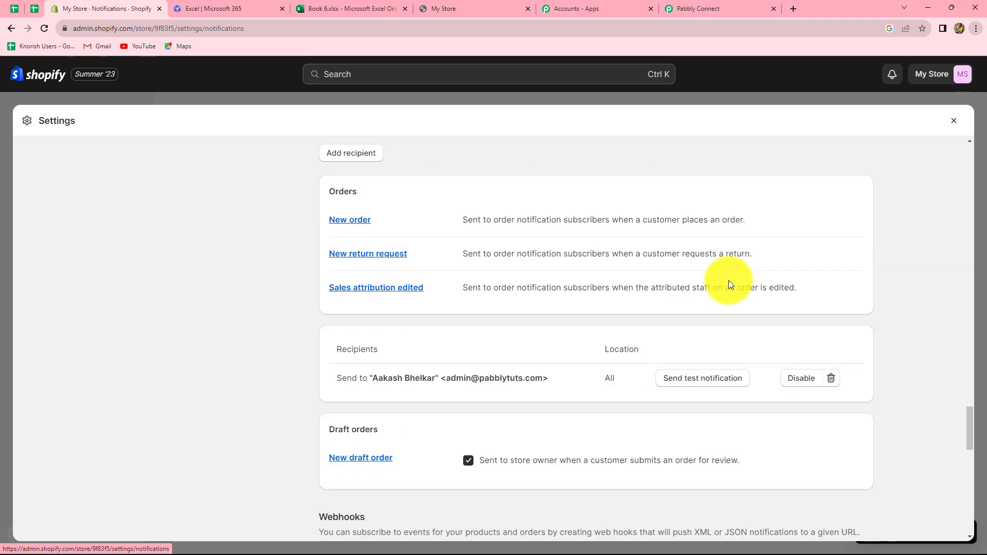
scroll(731, 284, "down", 2)
scroll(730, 285, "down", 6)
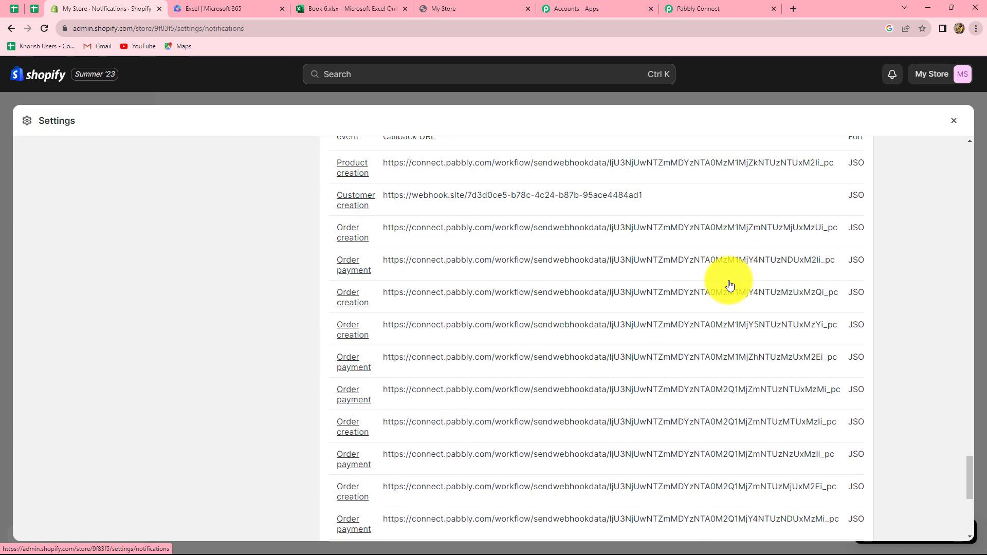
scroll(730, 284, "up", 2)
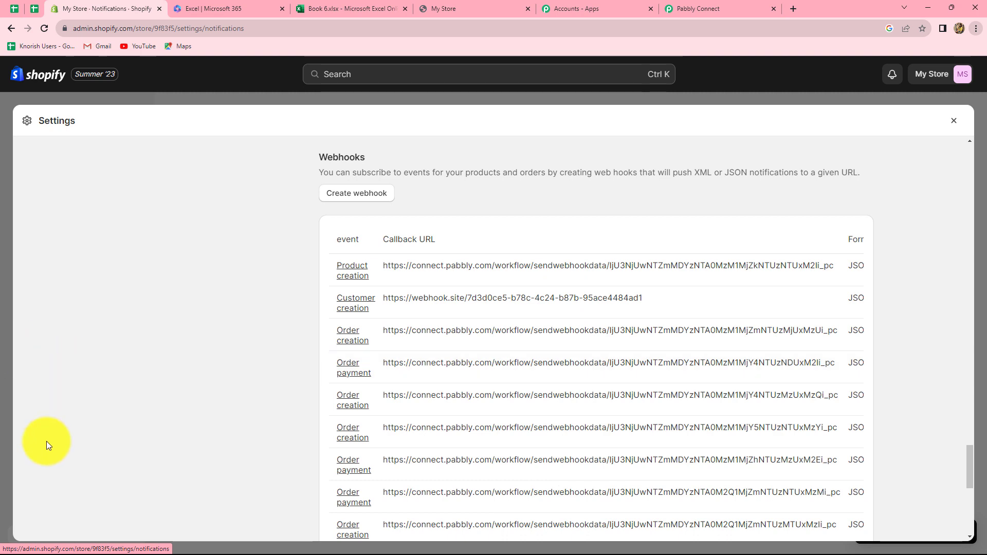
left_click(337, 200)
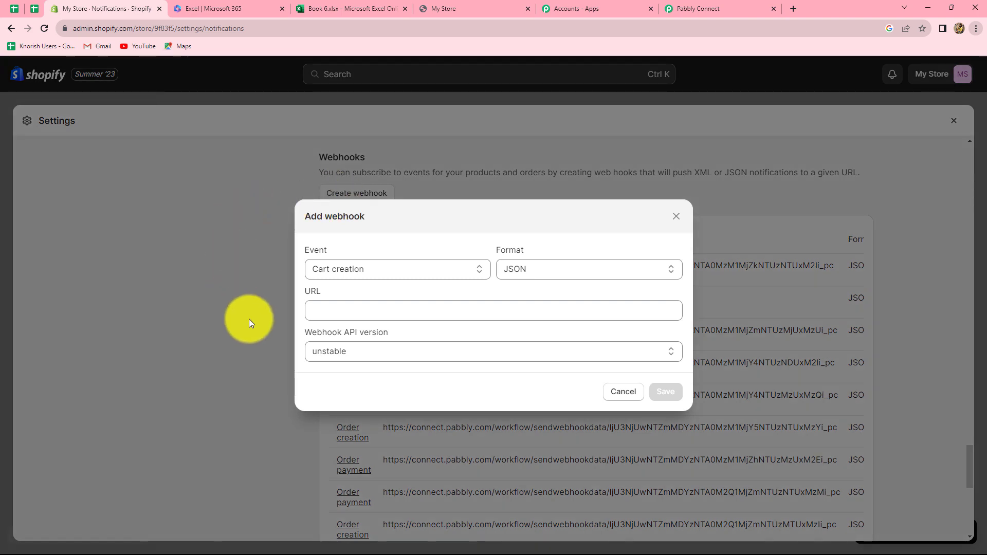
Save an Order creation webhook with the pasted Pabbly URL and API version 2023-07 (Latest).
left_click(376, 276)
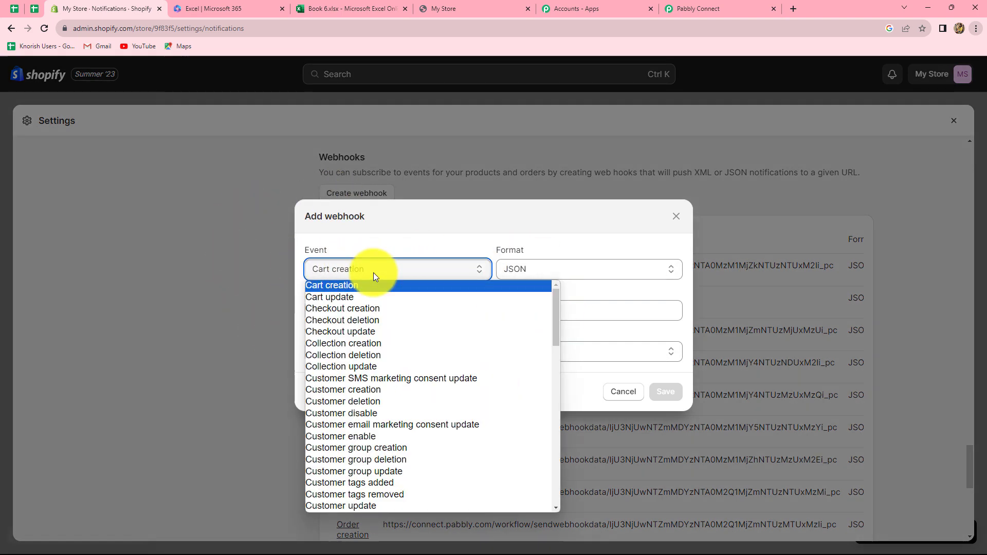
scroll(366, 400, "down", 10)
scroll(365, 400, "down", 8)
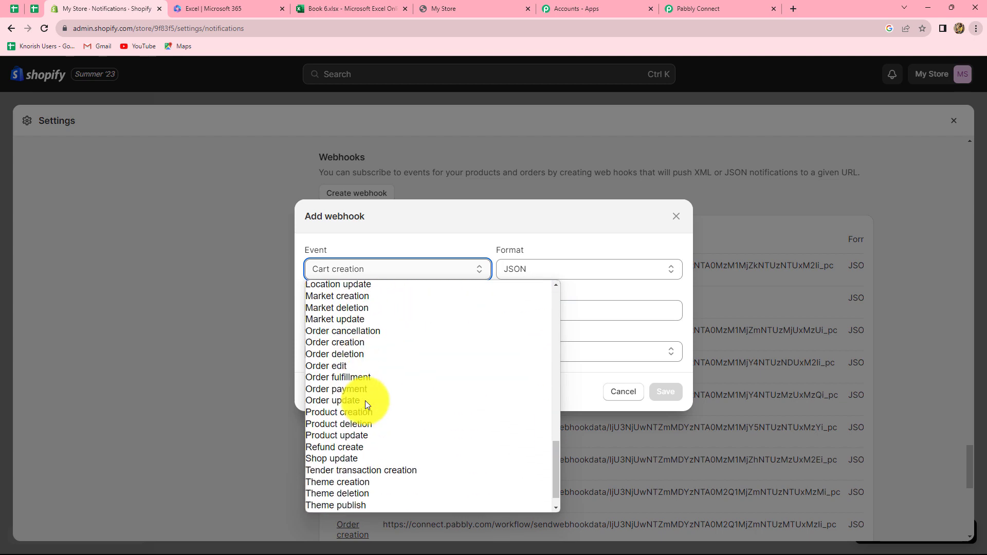
left_click(357, 322)
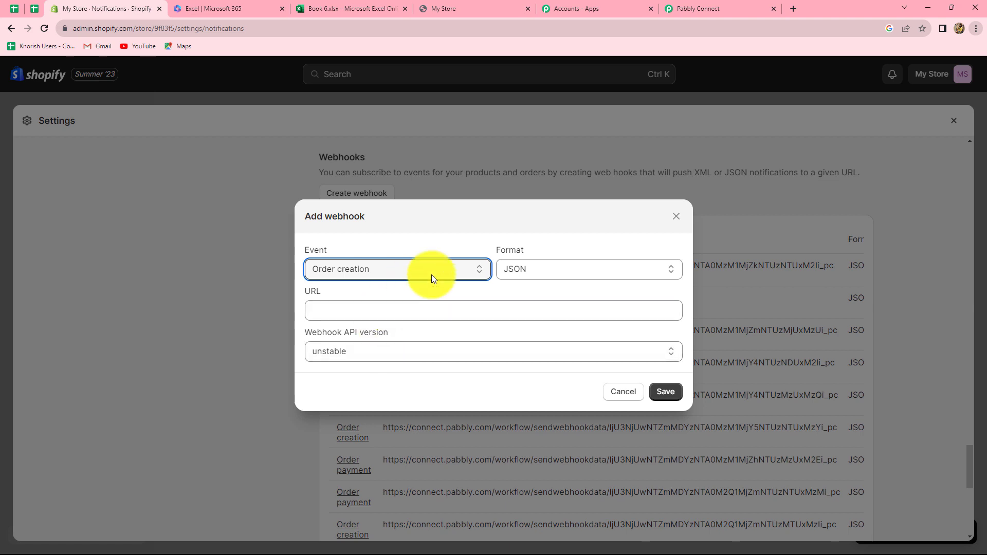
left_click(387, 313)
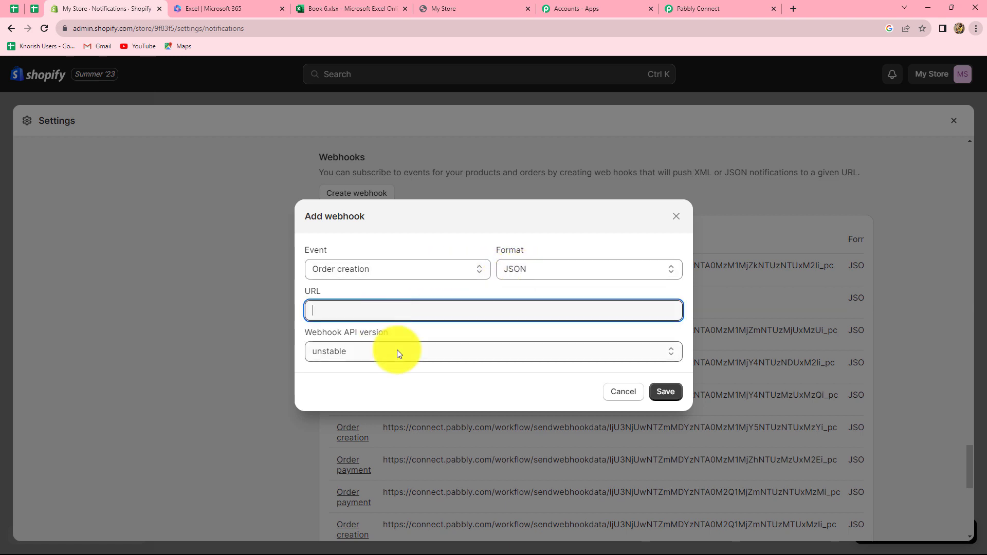
key("ctrl+v")
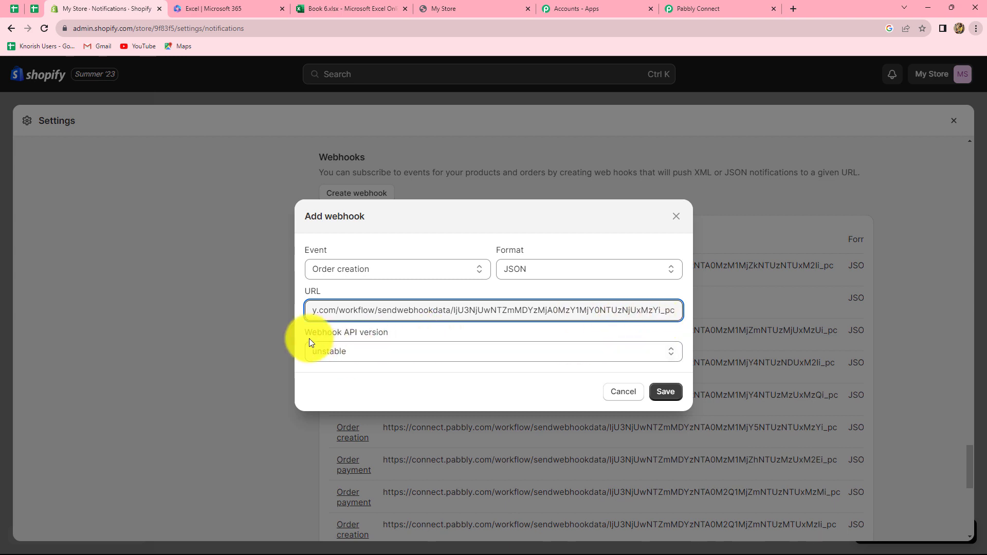
left_click(379, 356)
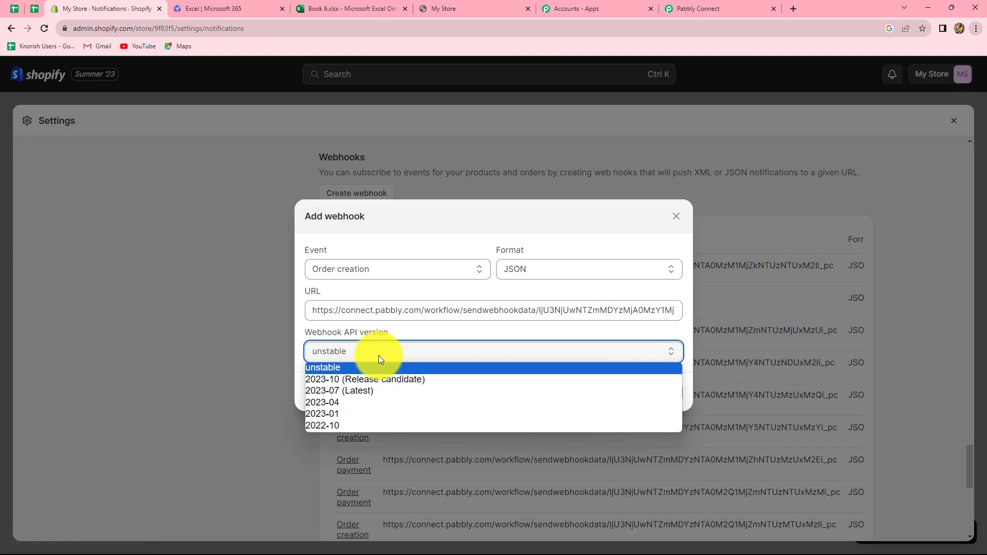
left_click(360, 392)
left_click(654, 392)
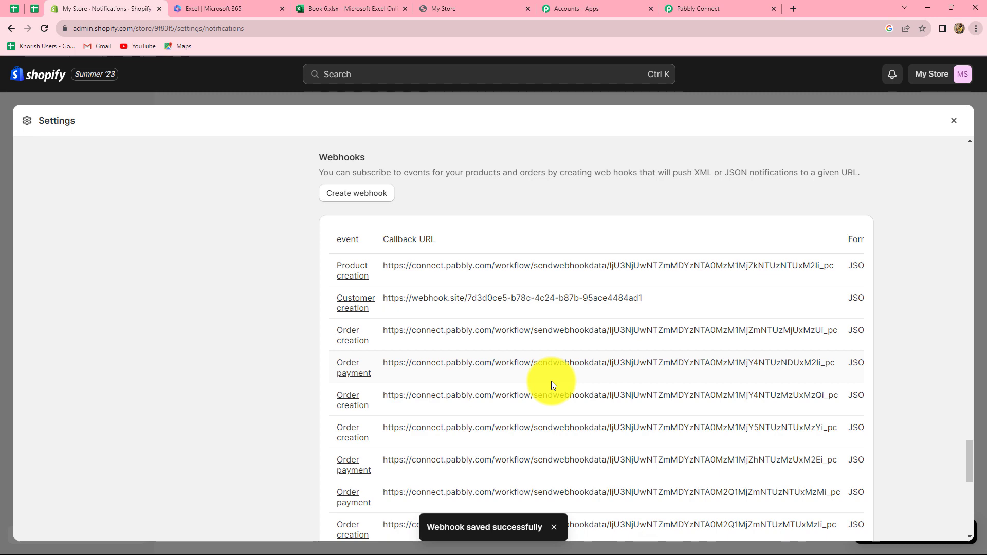
Check the waiting Pabbly trigger, then bring up the My Store storefront.
left_click(689, 4)
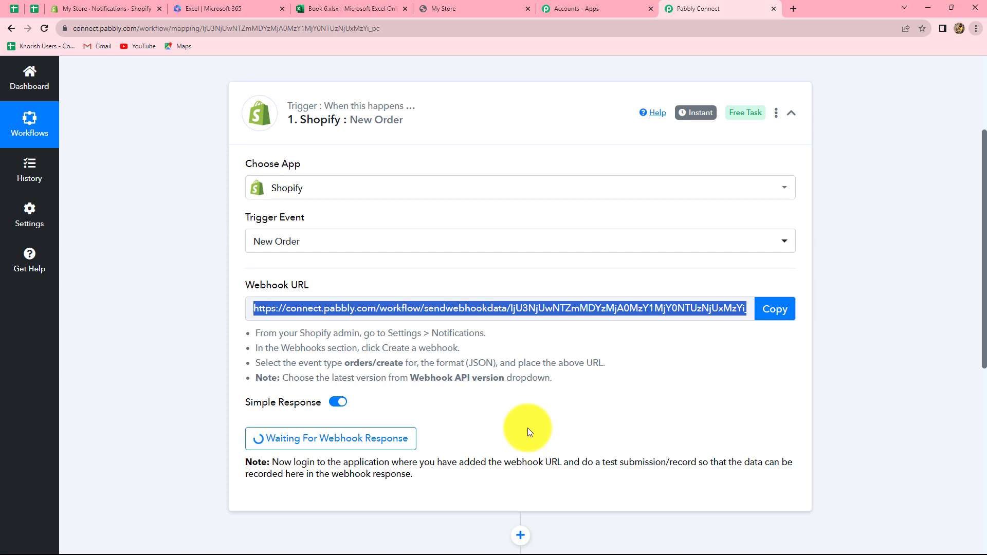
left_click(463, 2)
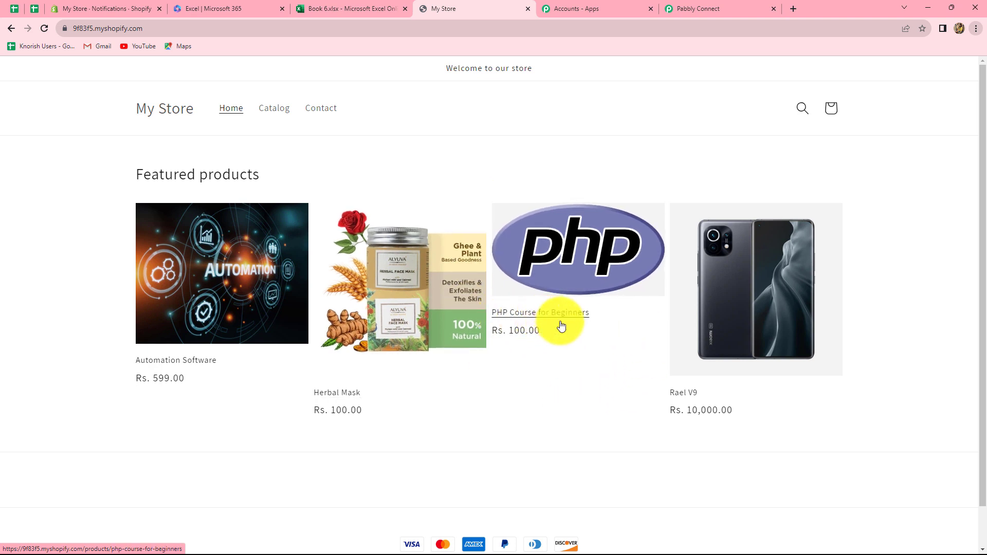
Buy PHP Course for Beginners now and autofill the contact email at checkout.
left_click(508, 310)
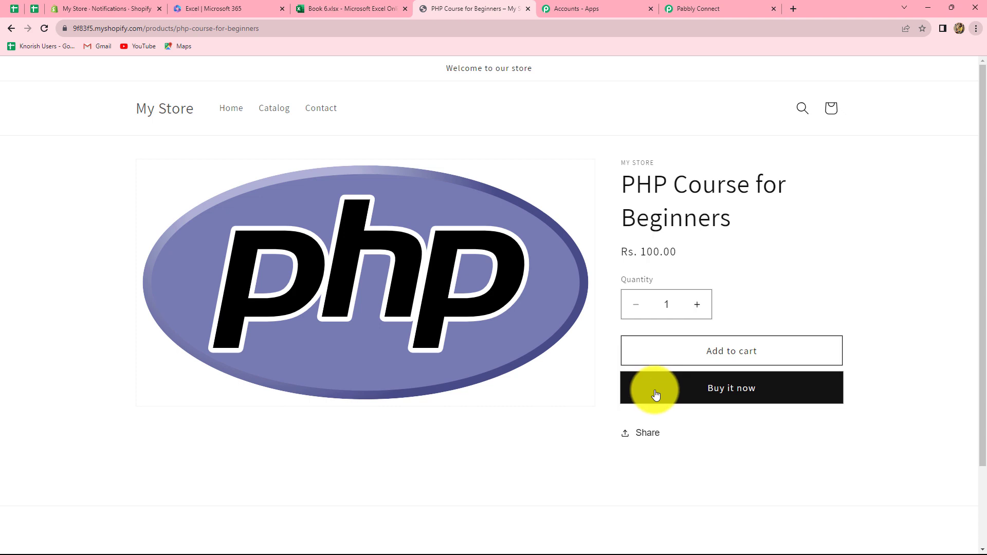
left_click(656, 395)
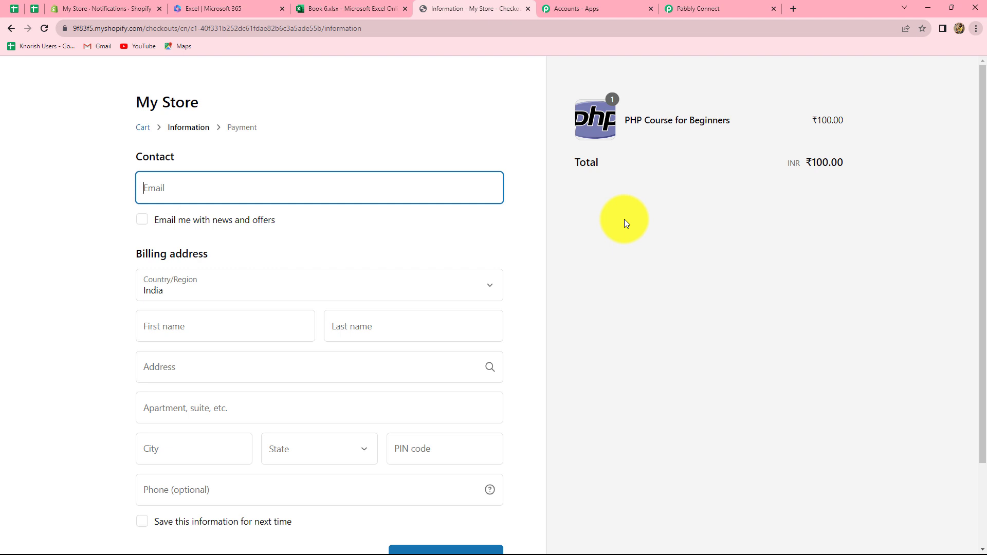
scroll(624, 219, "down", 2)
scroll(624, 219, "up", 2)
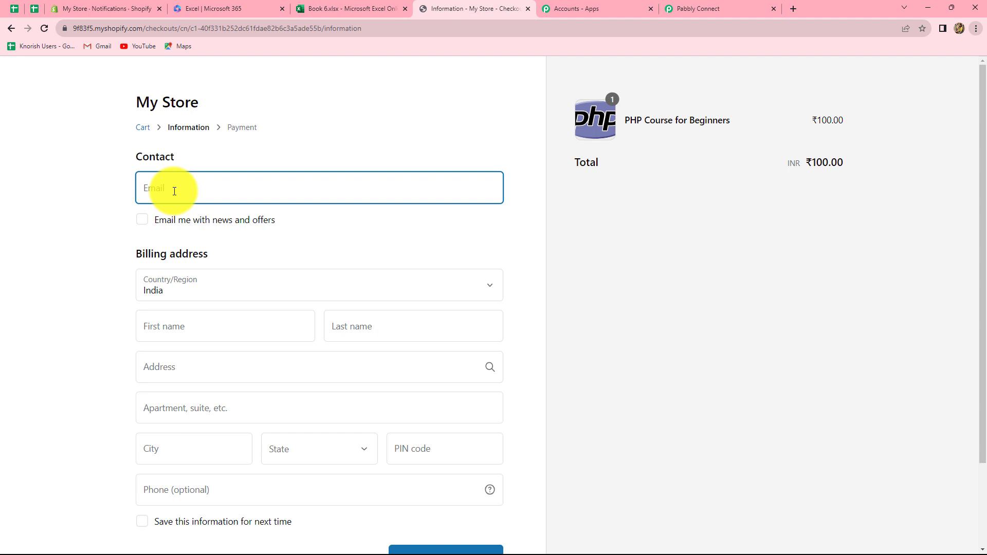
type("du")
key("Down")
key("Return")
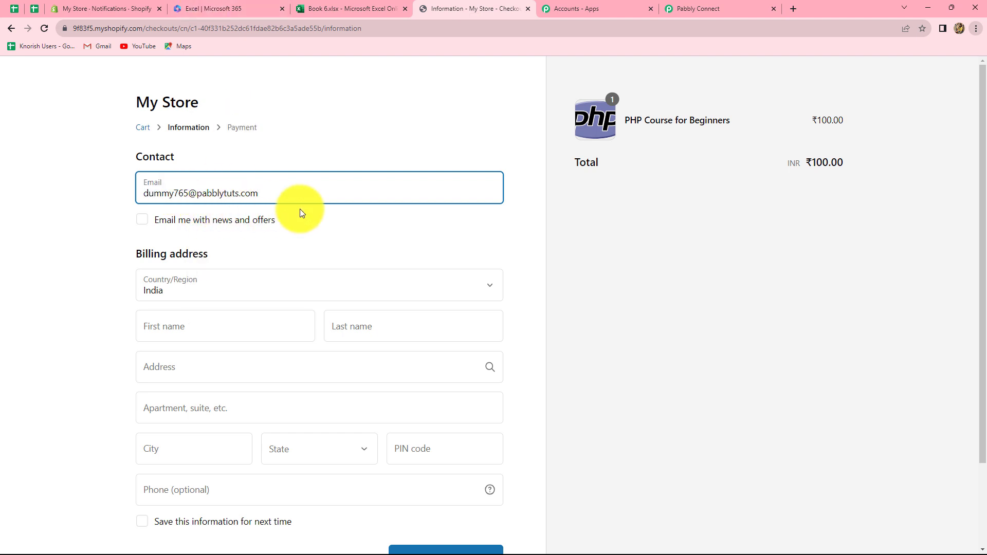
Enter the buyer's first and last name, street address, apartment and city.
scroll(257, 285, "down", 2)
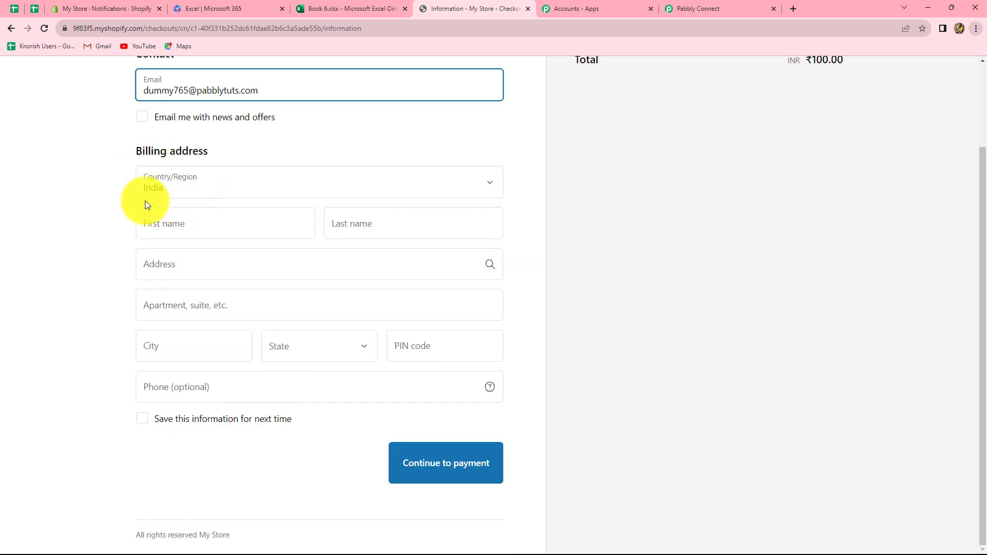
left_click(162, 224)
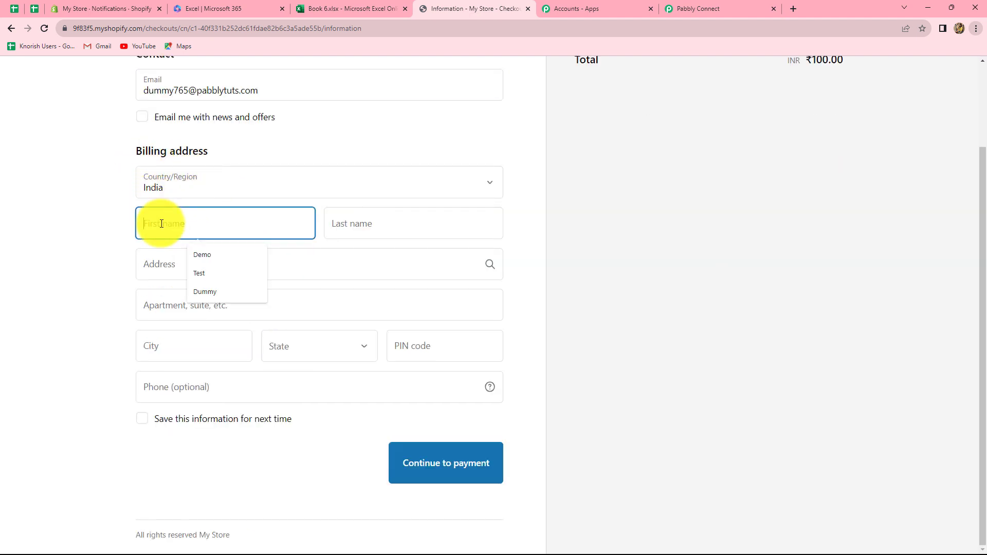
type("Dummy")
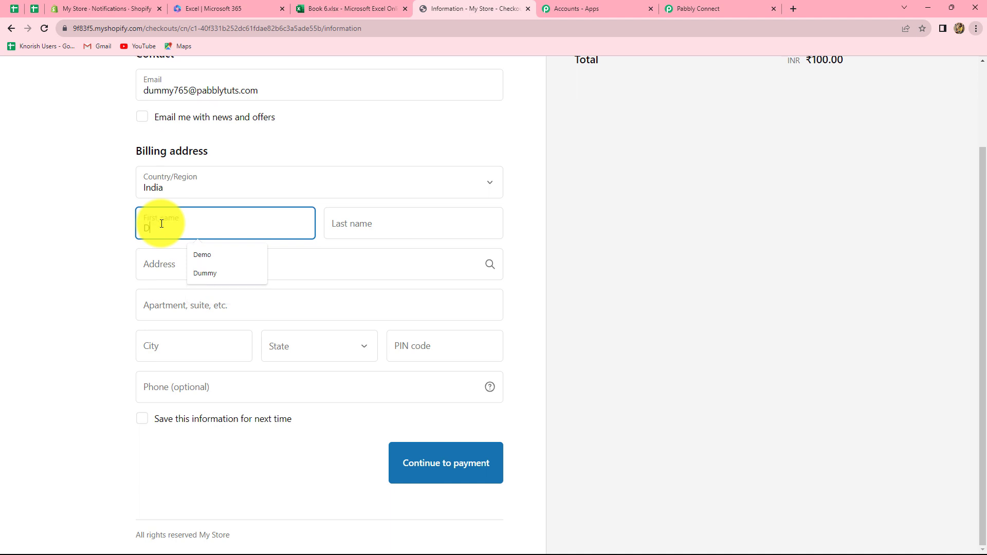
left_click(383, 222)
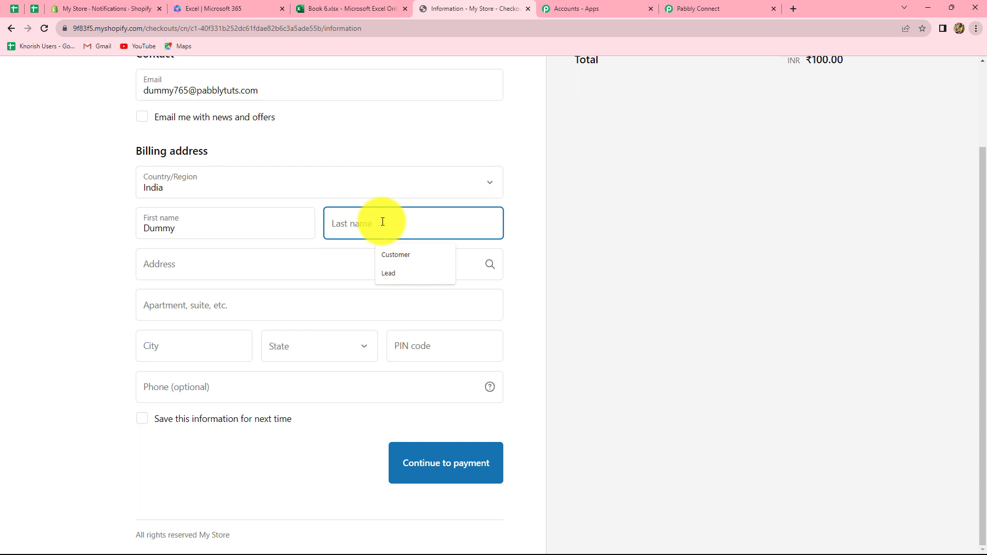
type("User")
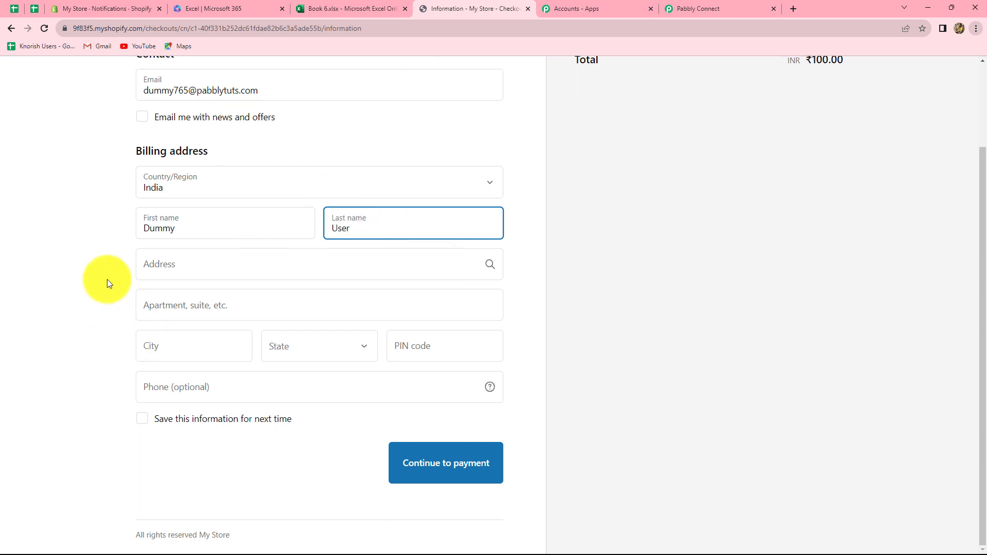
left_click(155, 264)
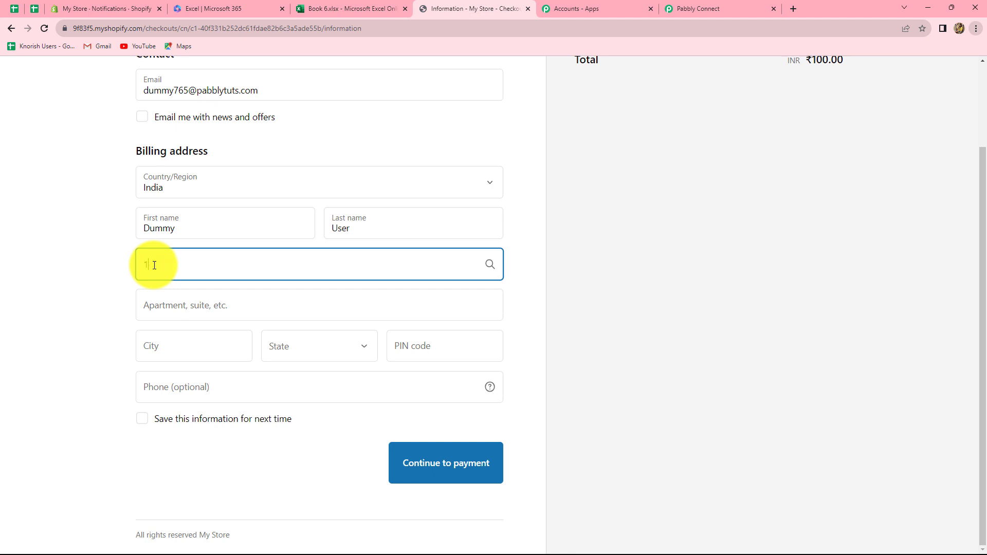
type("12, New Street")
key("Tab")
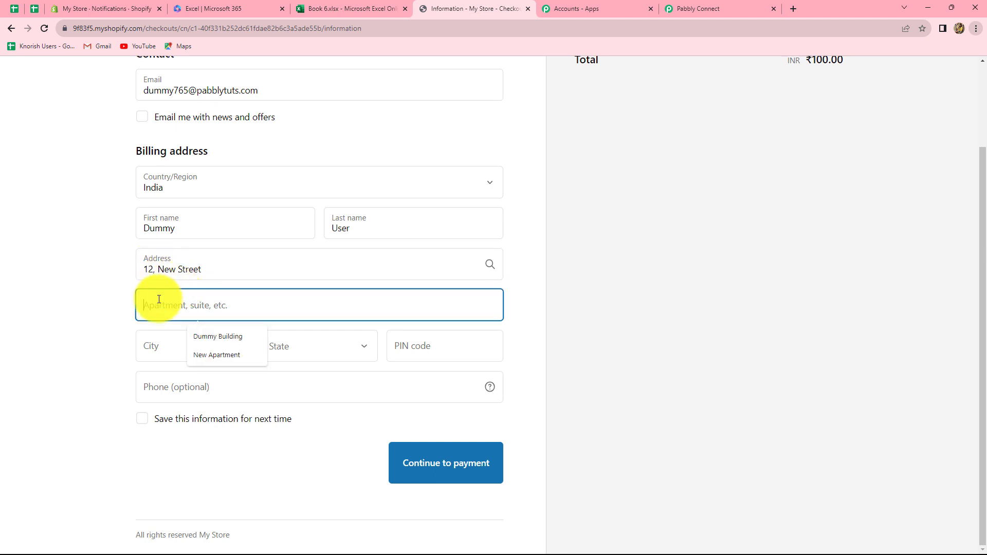
left_click(216, 355)
left_click(185, 345)
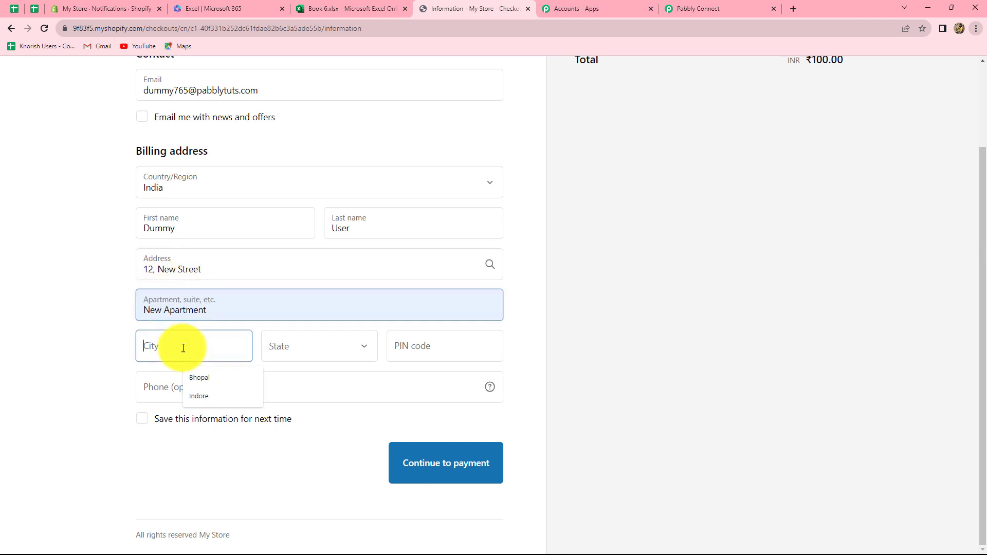
left_click(201, 380)
Choose the state, fill in PIN code and phone number, and continue to payment.
left_click(315, 357)
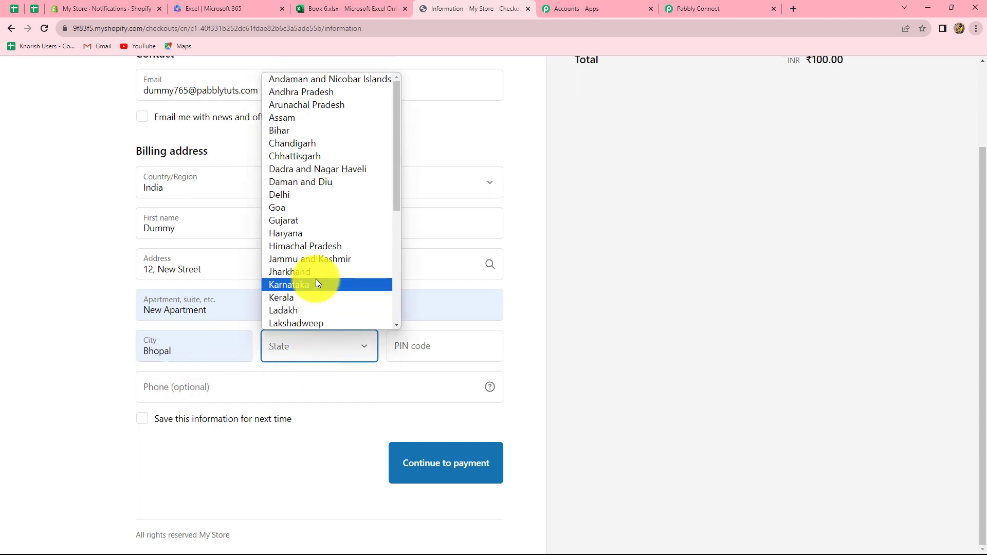
scroll(316, 268, "down", 5)
left_click(300, 132)
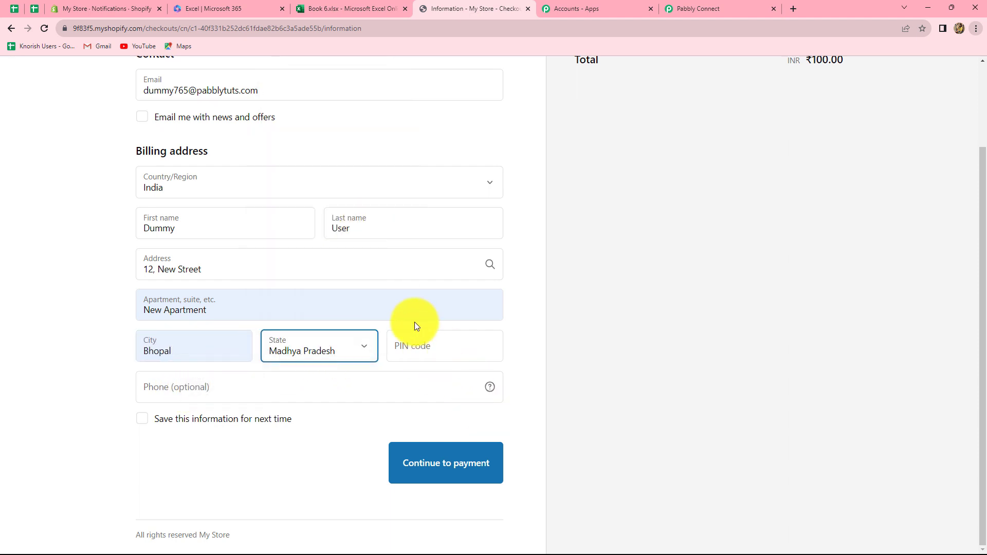
left_click(420, 342)
left_click(462, 383)
left_click(289, 400)
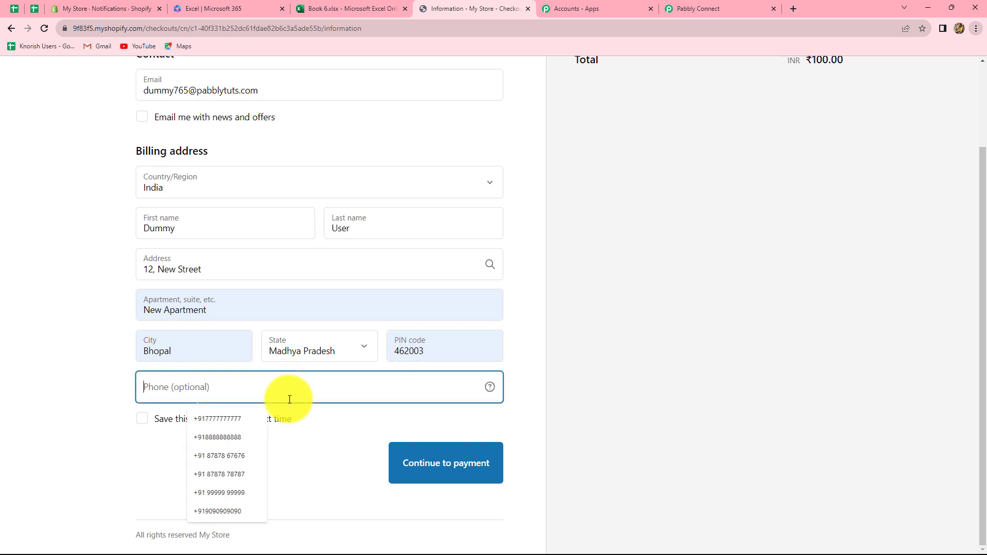
type("+9")
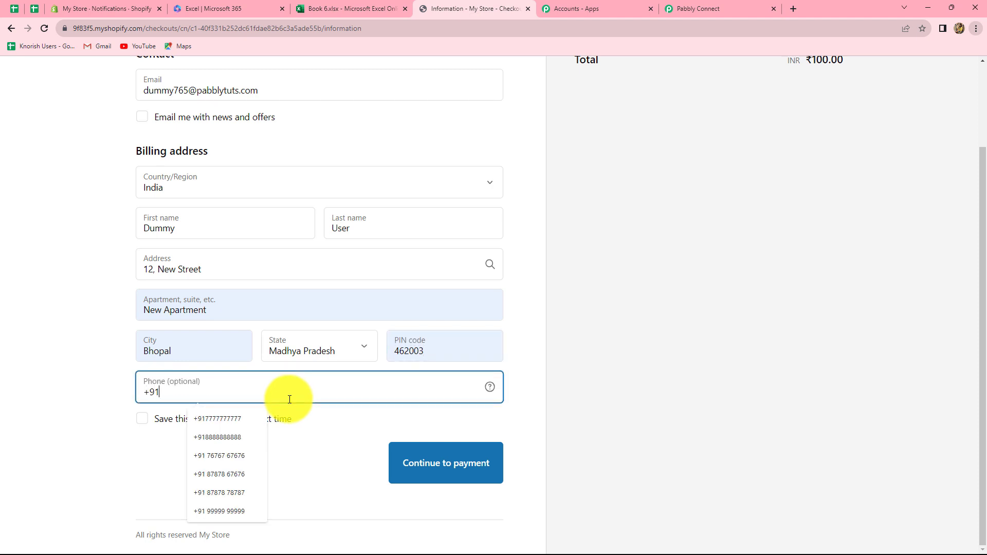
type("1")
key("ctrl+v")
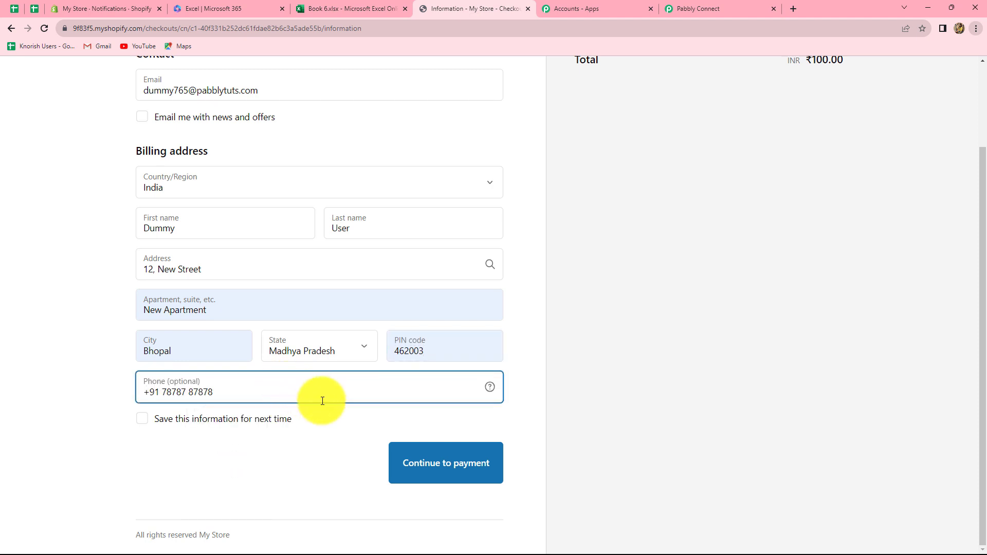
left_click(434, 468)
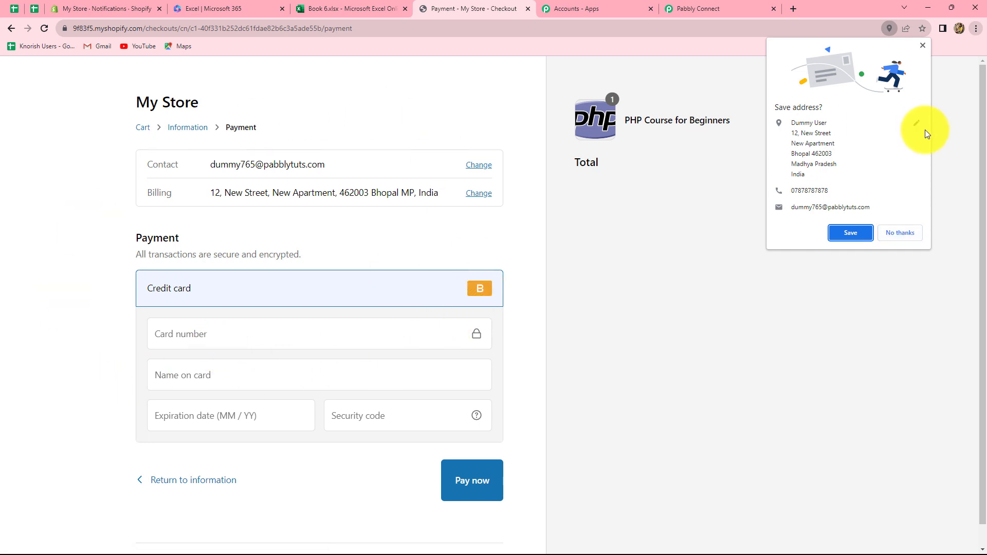
Enter the test card's number, name, expiry and security code, then pay to place the order.
left_click(900, 233)
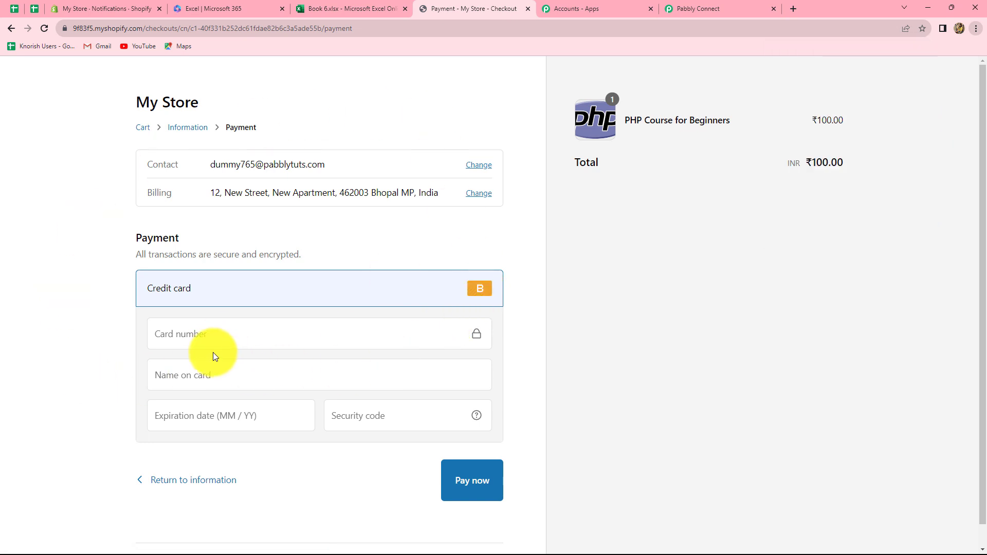
left_click(213, 337)
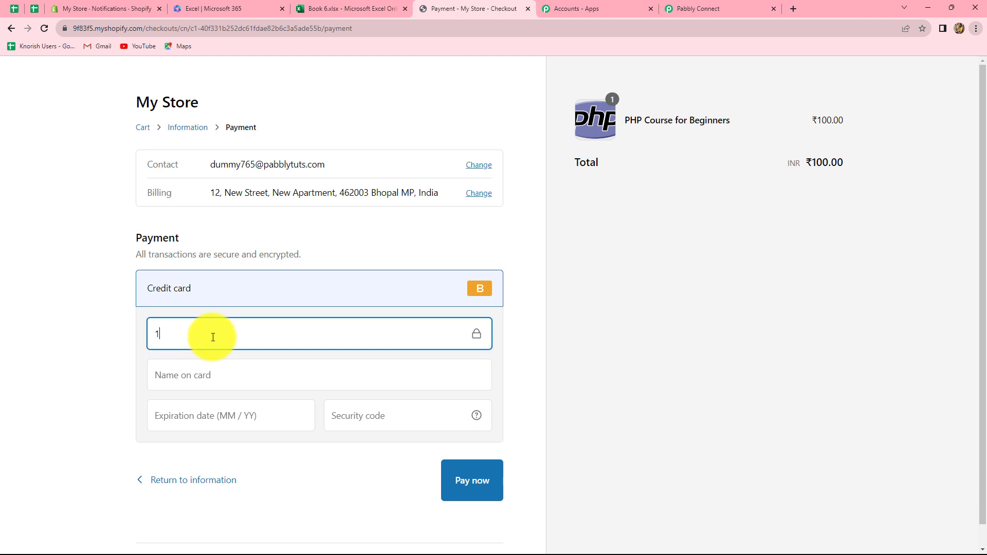
left_click(190, 375)
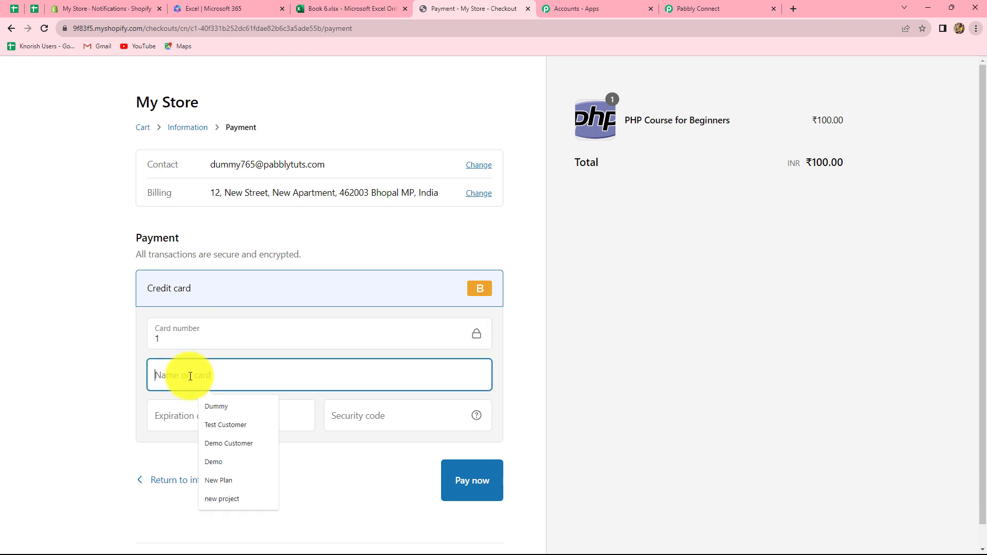
type("Dummy User")
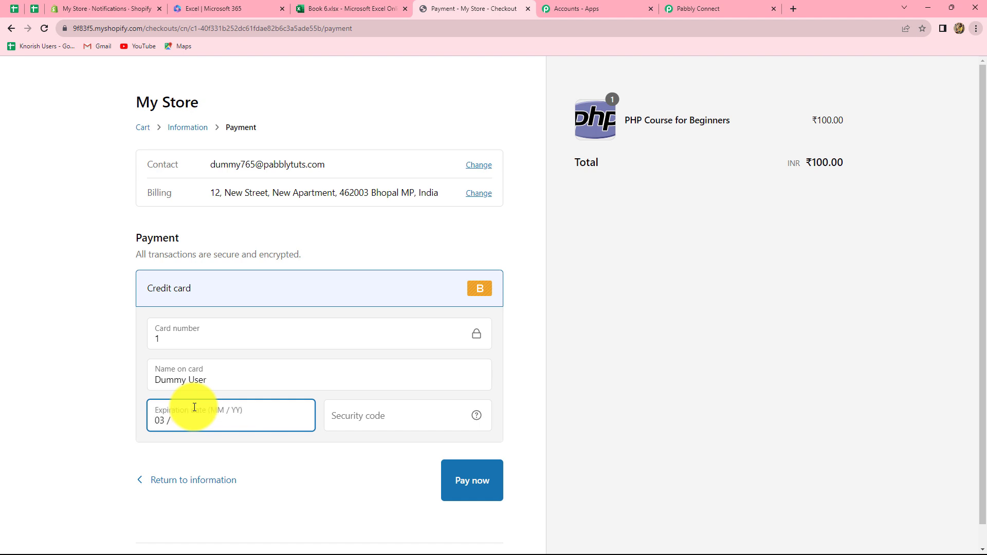
left_click(194, 407)
type("03 / 28")
left_click(373, 419)
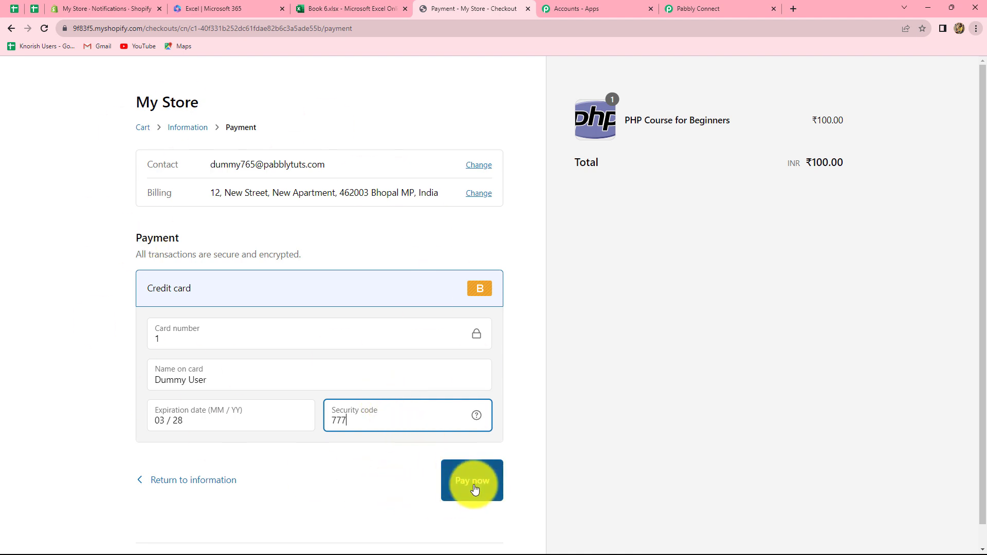
left_click(473, 486)
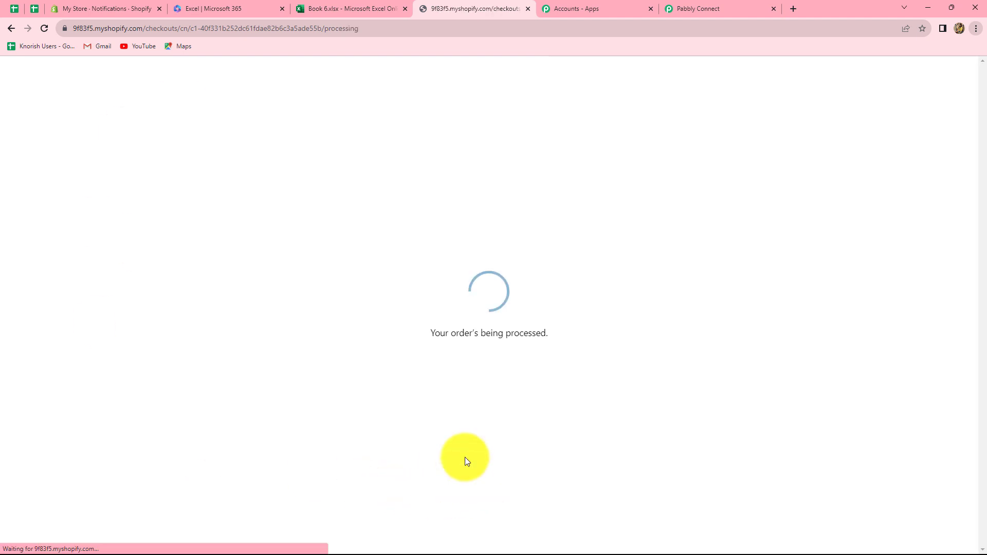
left_click(707, 7)
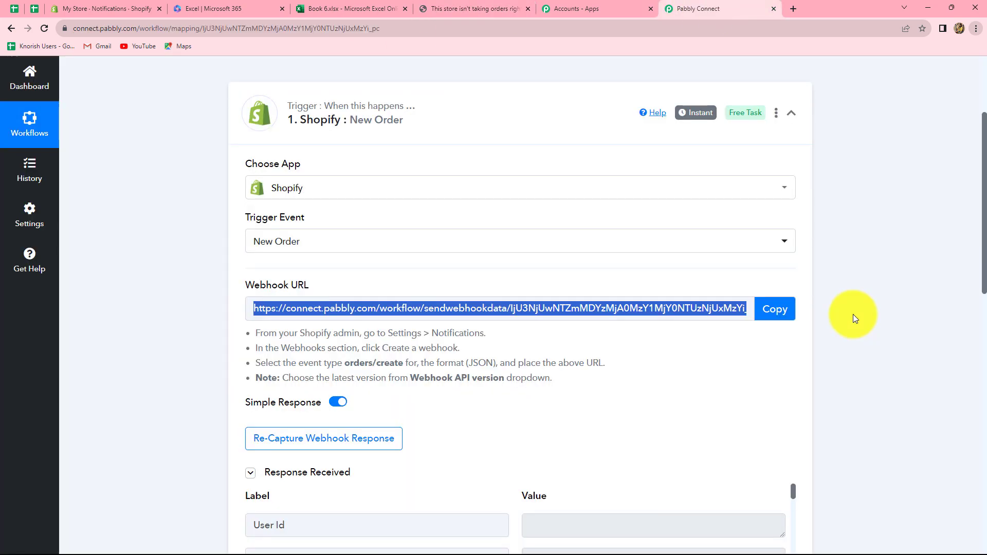
Review the received Shopify order values, then bring up the Book 6 workbook.
scroll(853, 314, "down", 8)
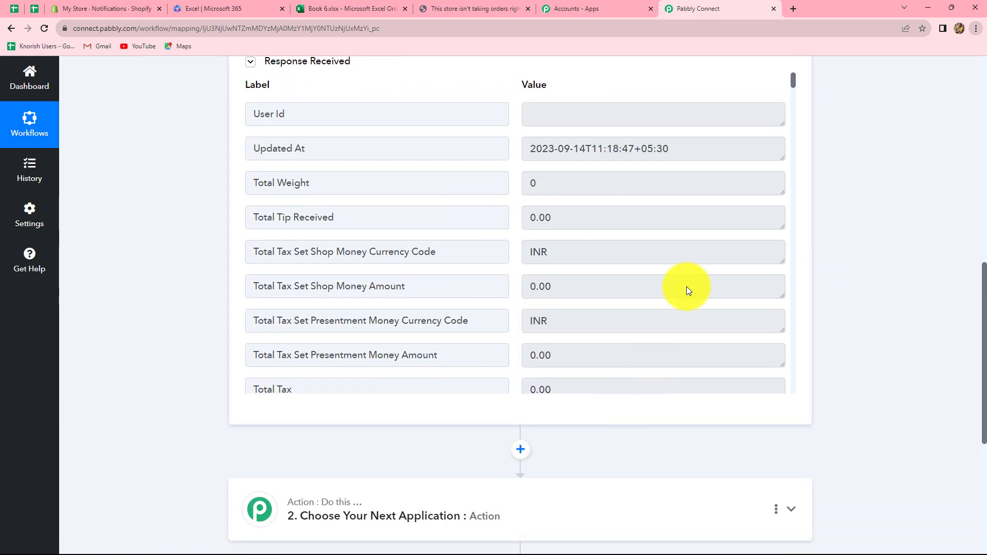
scroll(649, 215, "down", 7)
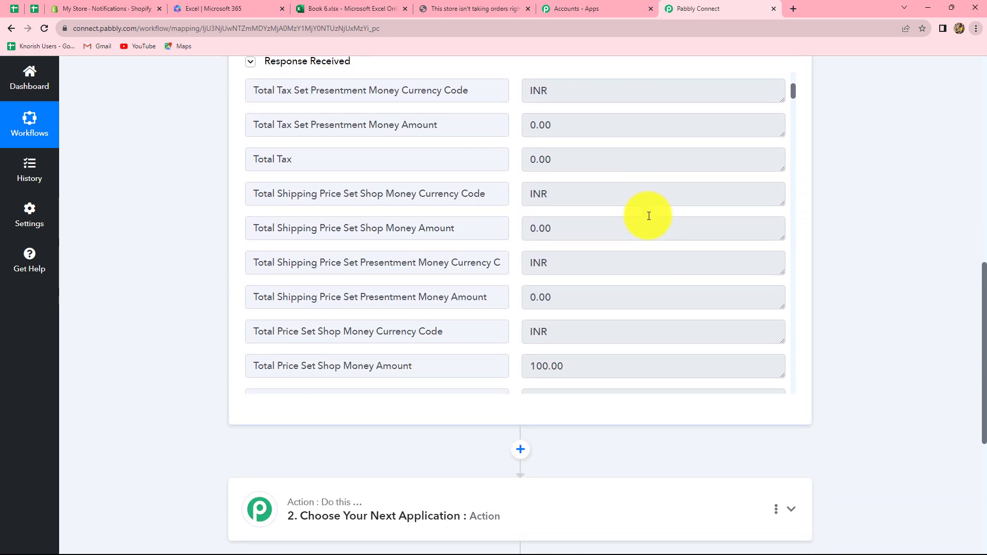
scroll(707, 207, "down", 10)
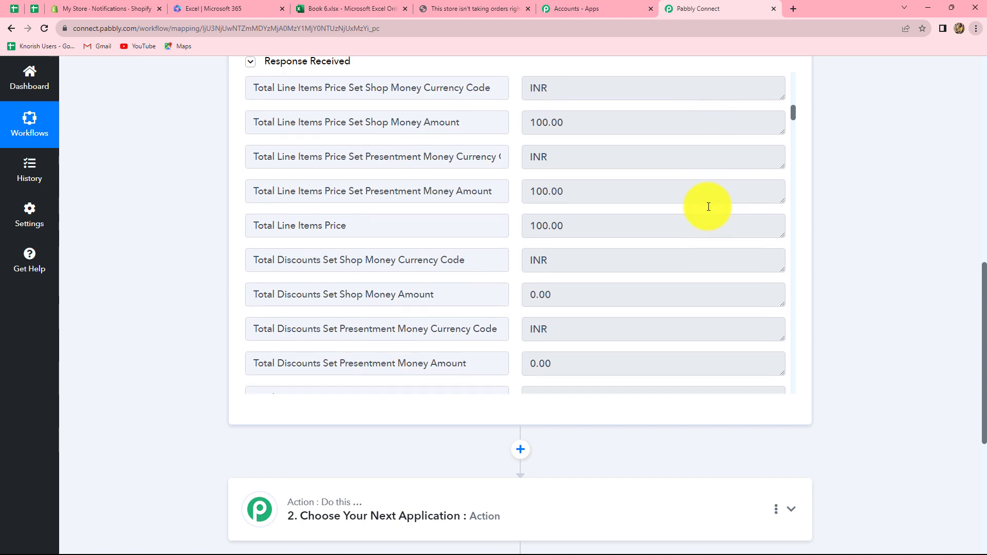
scroll(565, 290, "down", 10)
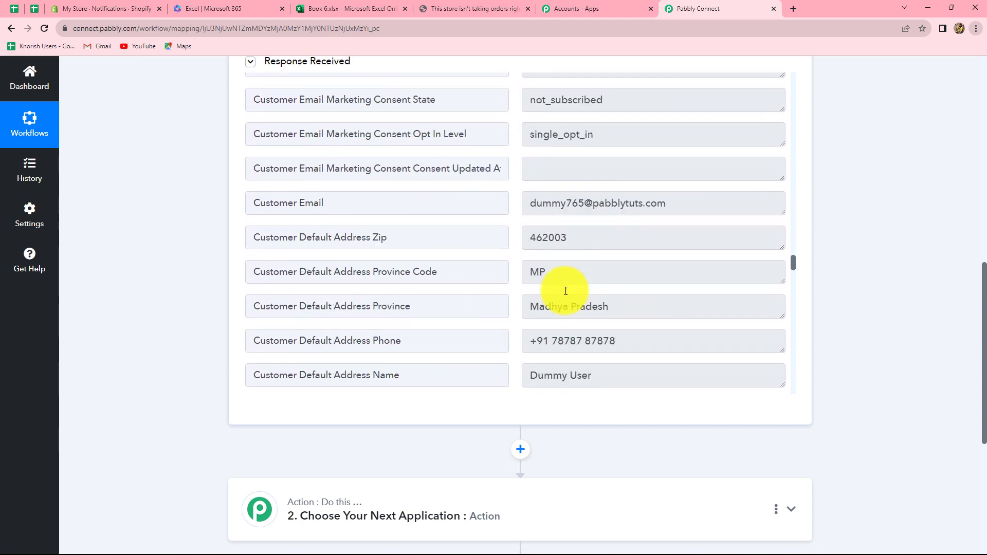
scroll(565, 290, "down", 2)
scroll(540, 298, "up", 2)
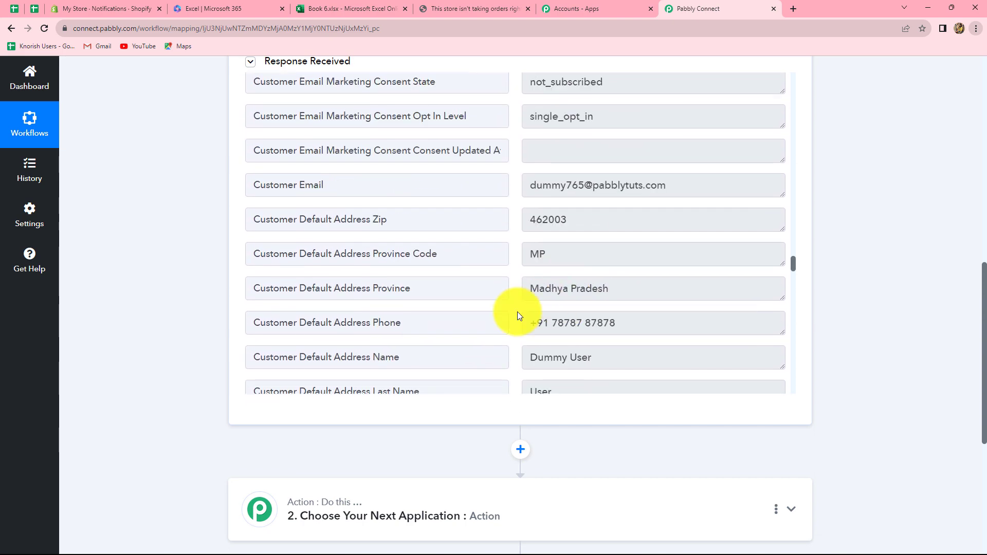
scroll(517, 311, "down", 3)
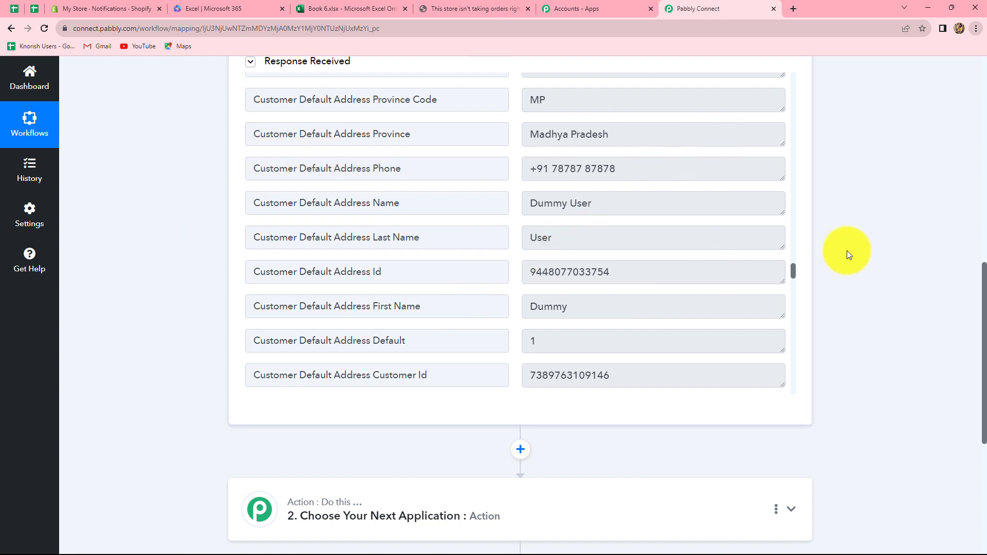
scroll(714, 265, "up", 3)
scroll(711, 264, "down", 3)
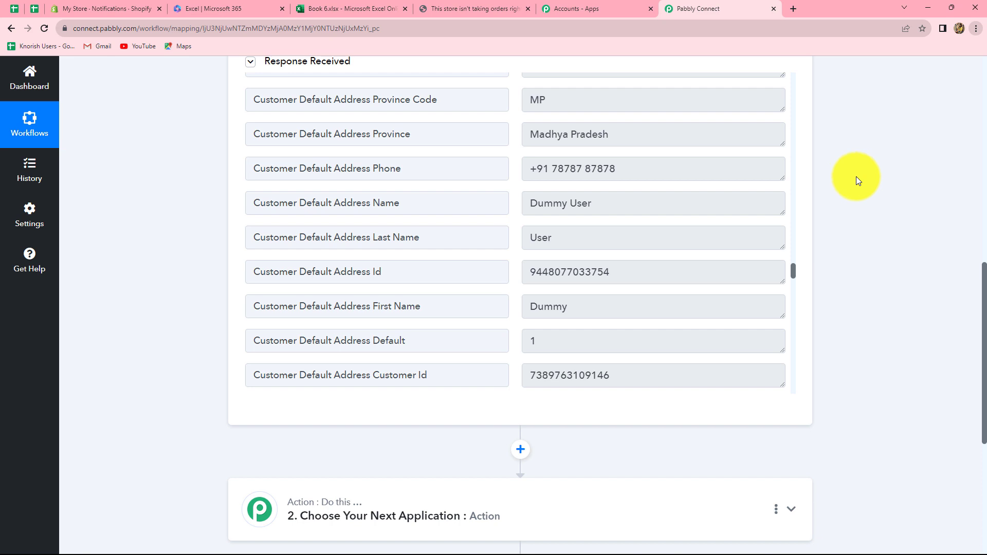
key("ctrl+5")
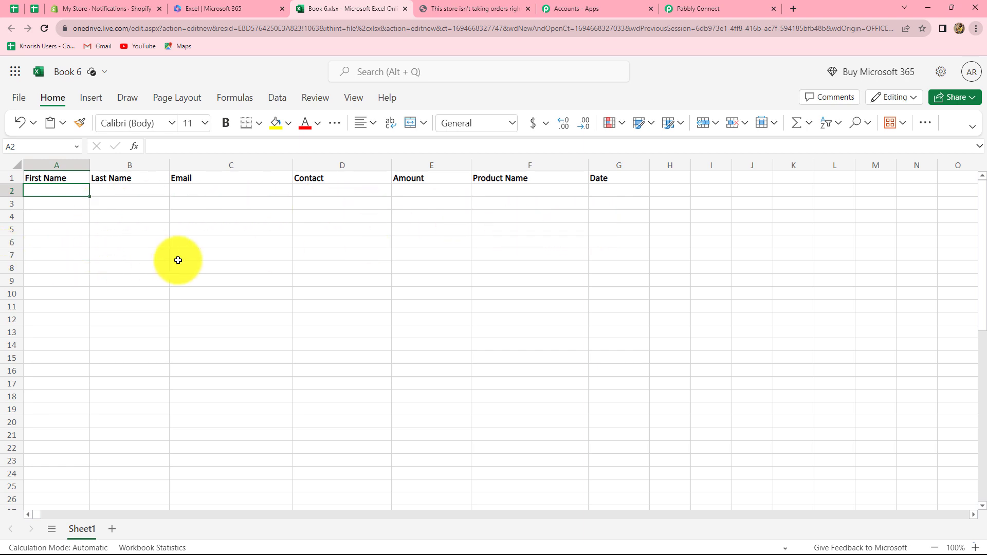
Make the empty action step Microsoft Excel's Add Row To Worksheet and begin connecting an account.
left_click(702, 6)
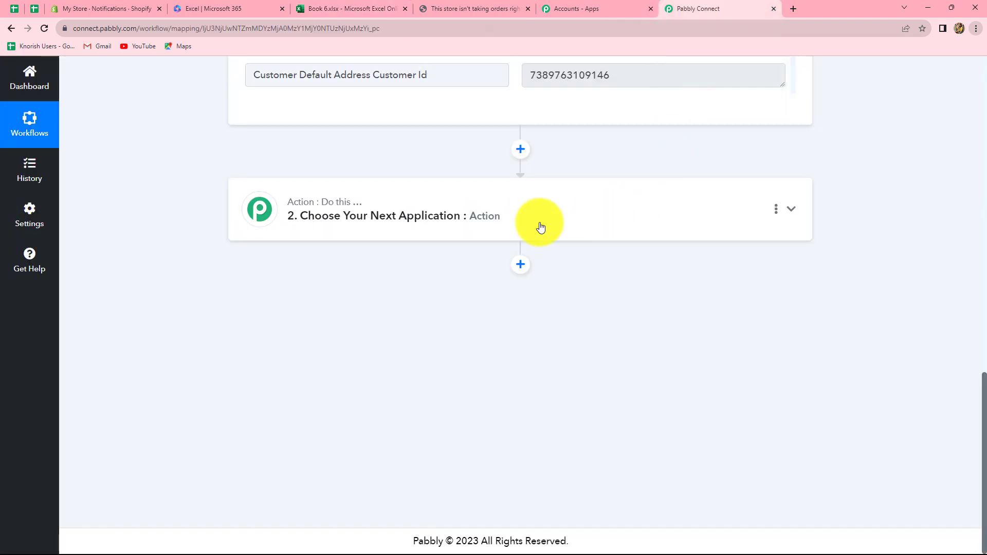
left_click(468, 210)
left_click(313, 286)
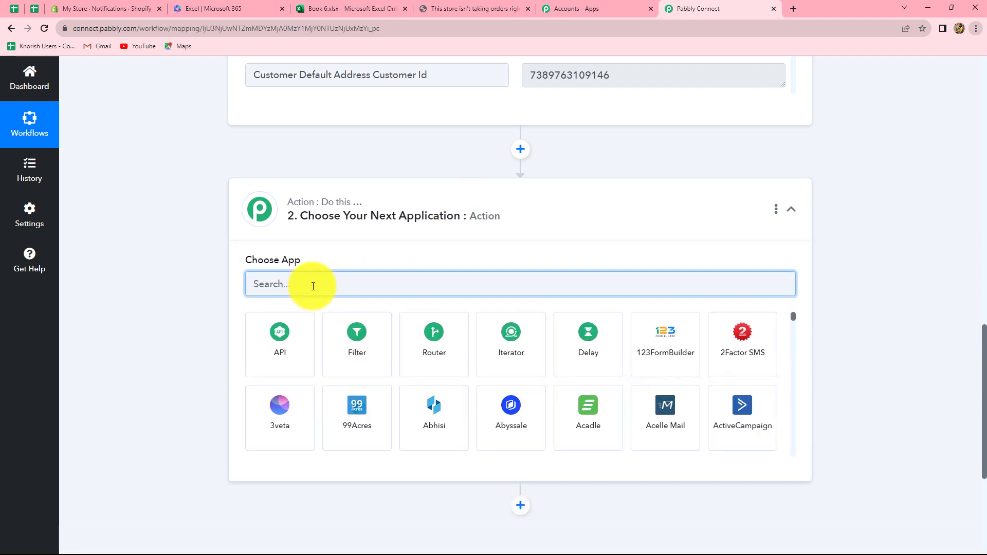
type("Micr")
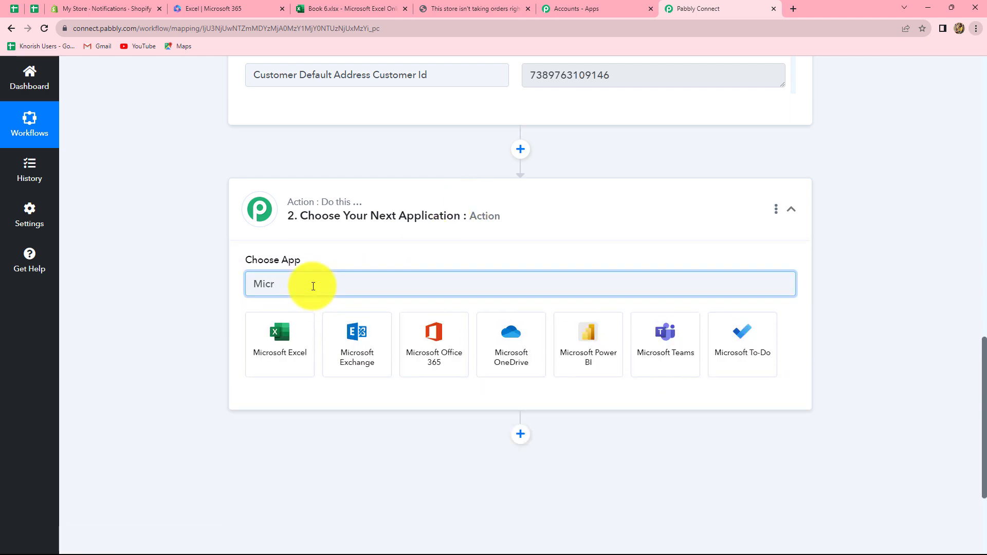
left_click(297, 340)
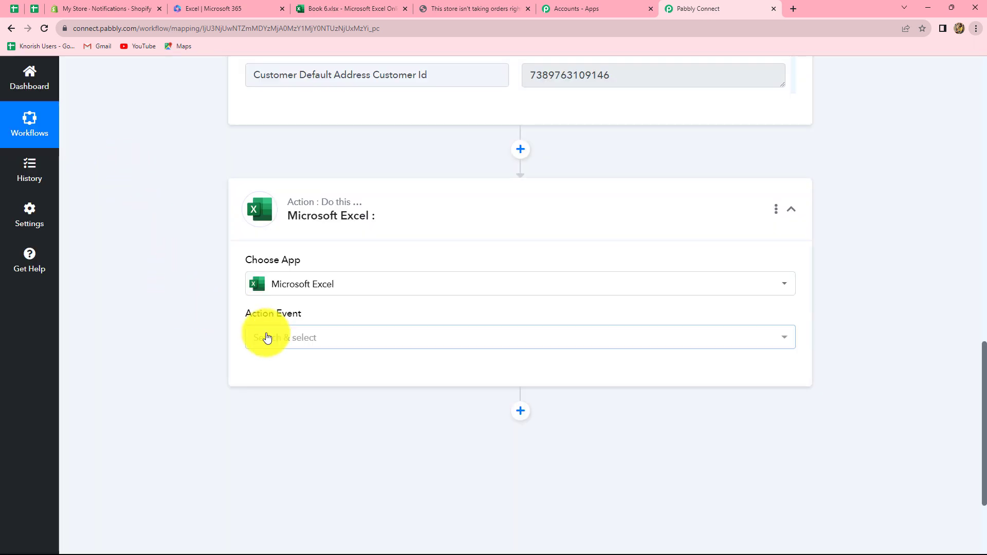
left_click(266, 338)
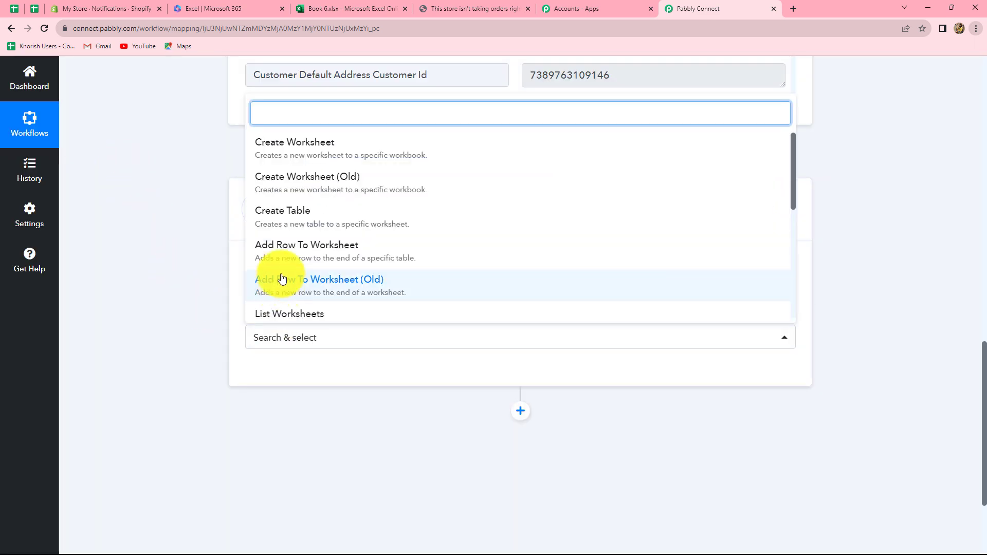
left_click(287, 251)
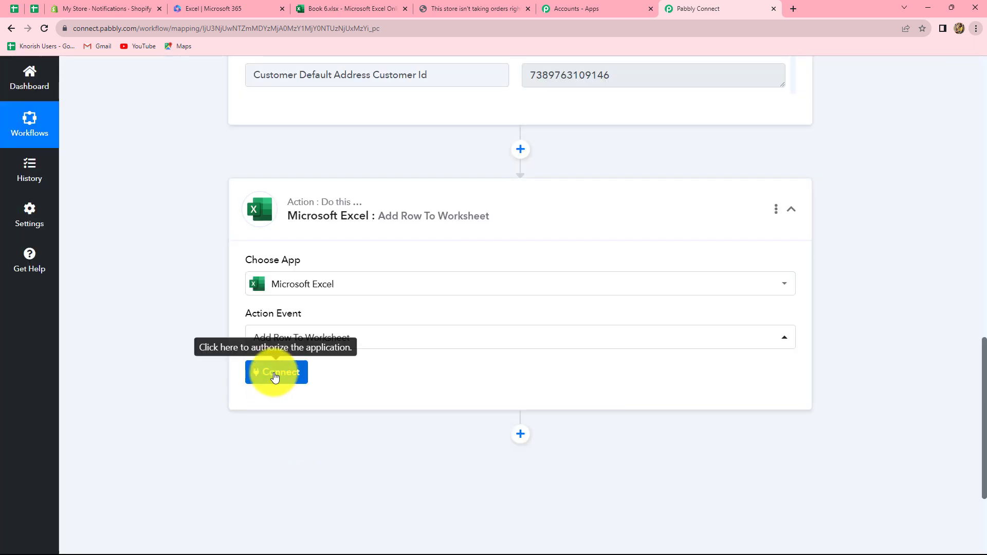
left_click(274, 375)
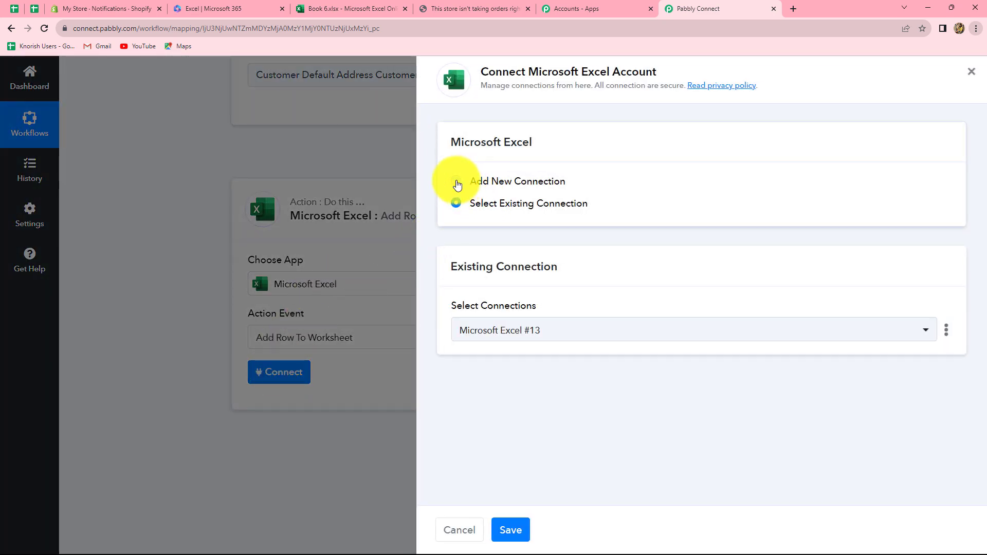
Create a new Microsoft Excel connection and accept the Microsoft consent to authorize Pabbly Connect.
left_click(456, 183)
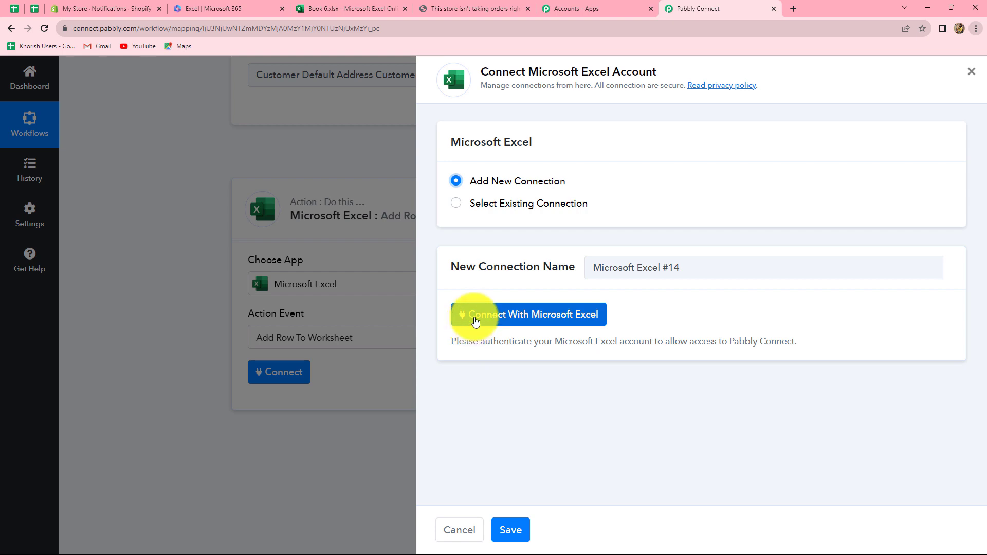
left_click(564, 320)
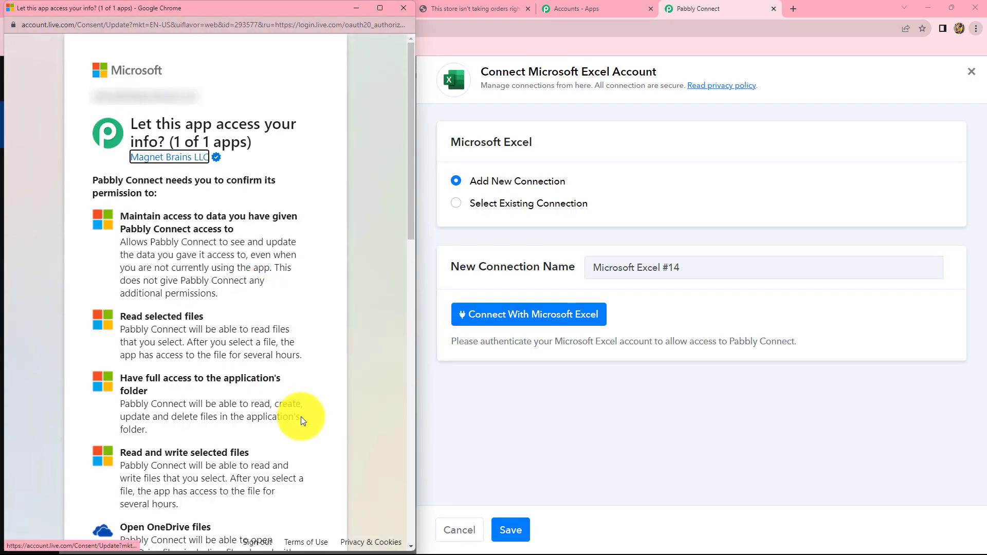
scroll(319, 470, "down", 1)
scroll(319, 471, "down", 15)
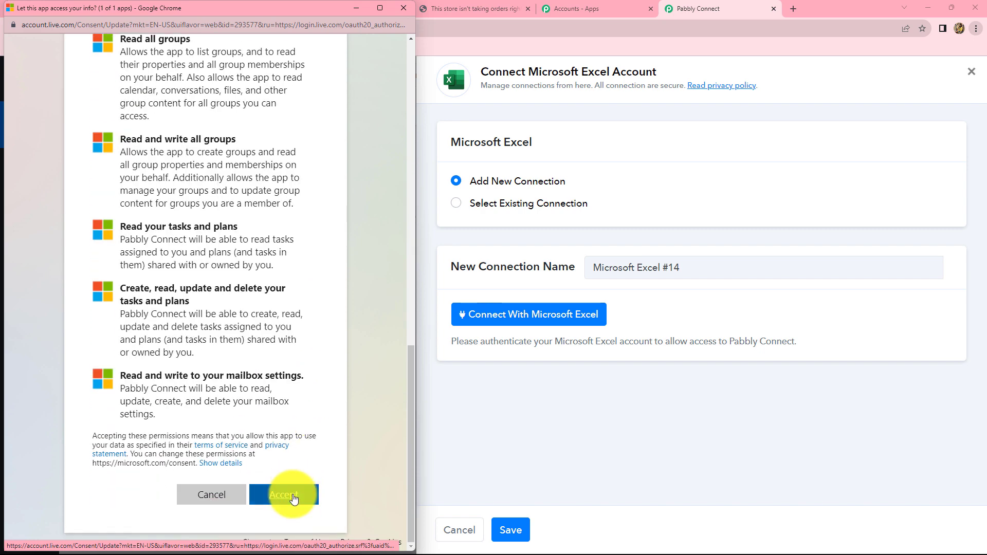
left_click(294, 499)
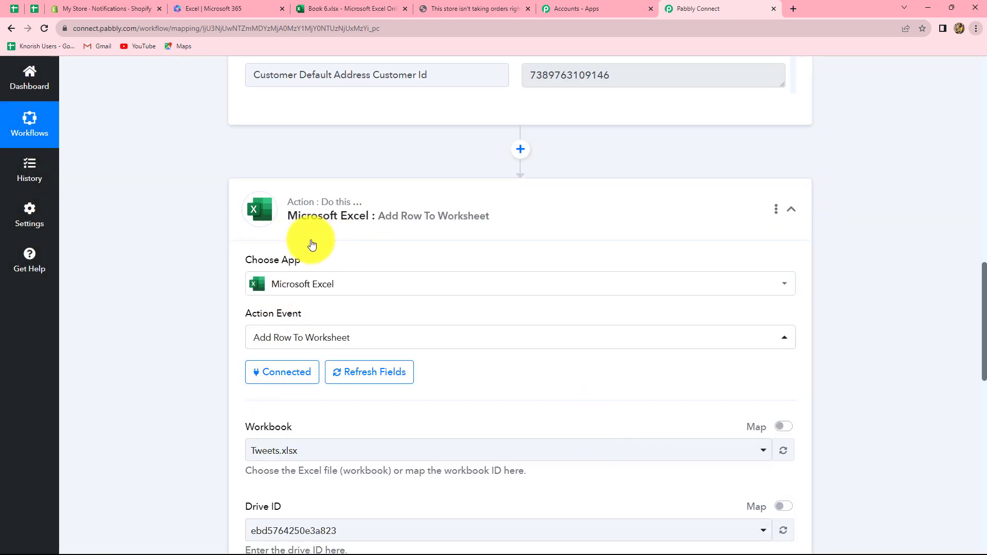
Check the Book 6 workbook's columns, then review the connected Excel action's fields.
left_click(347, 6)
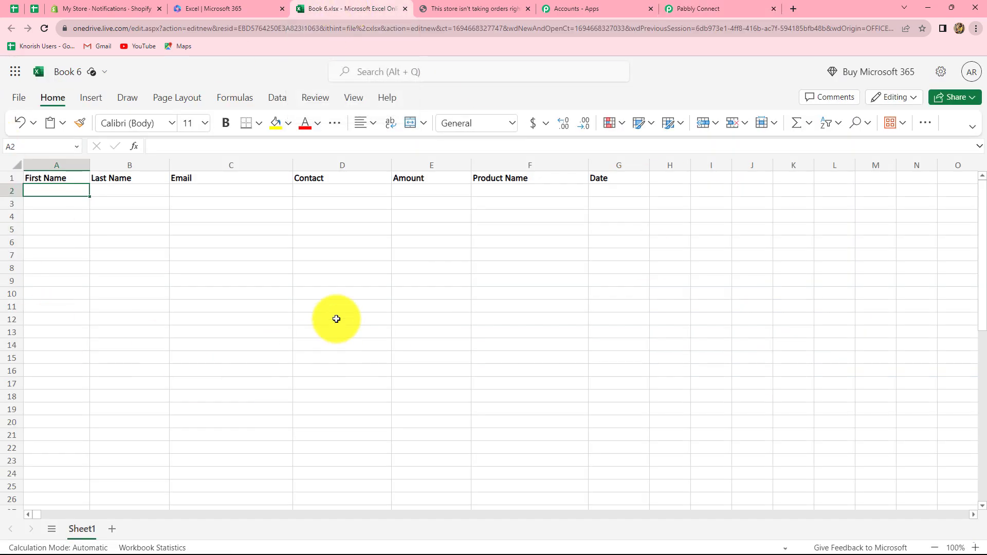
left_click(693, 6)
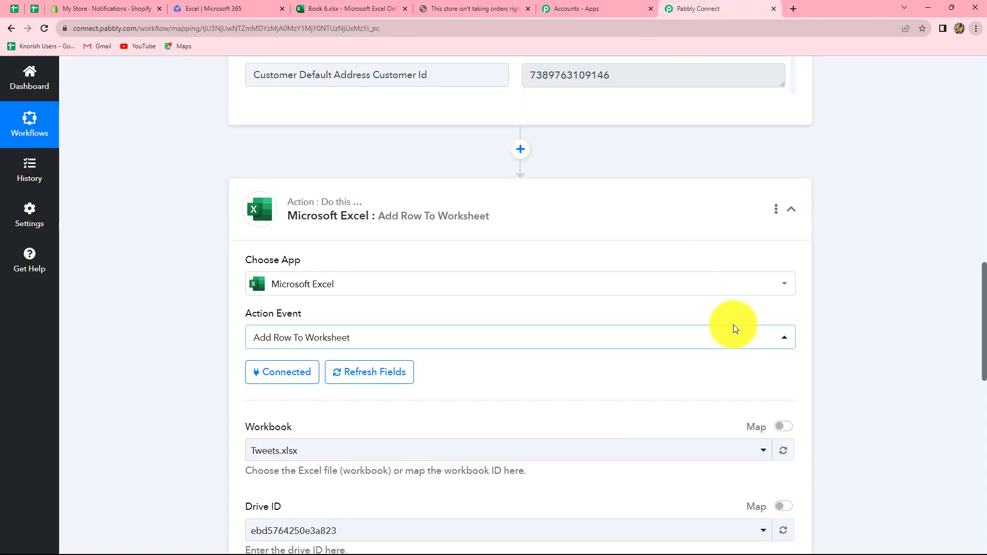
scroll(733, 325, "down", 2)
scroll(733, 325, "up", 1)
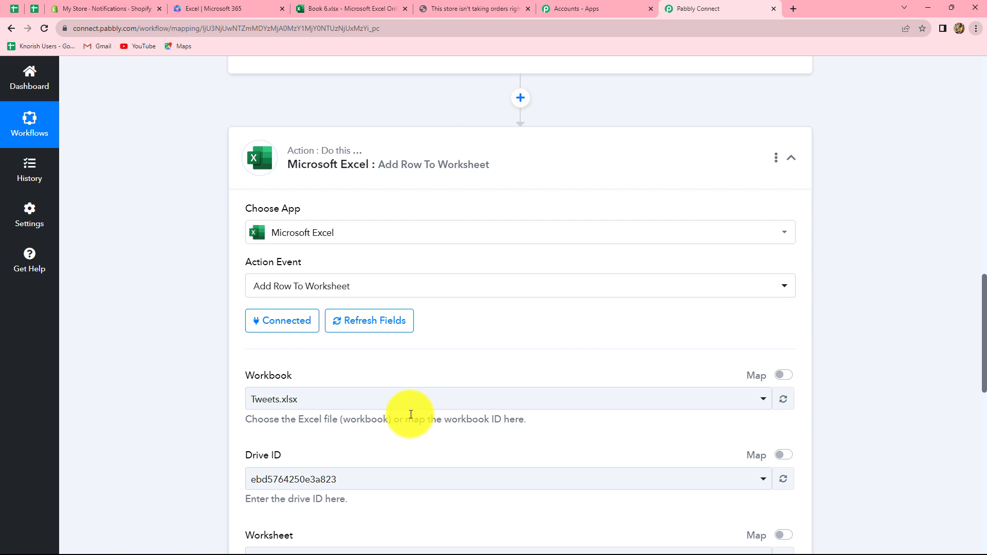
scroll(411, 415, "down", 3)
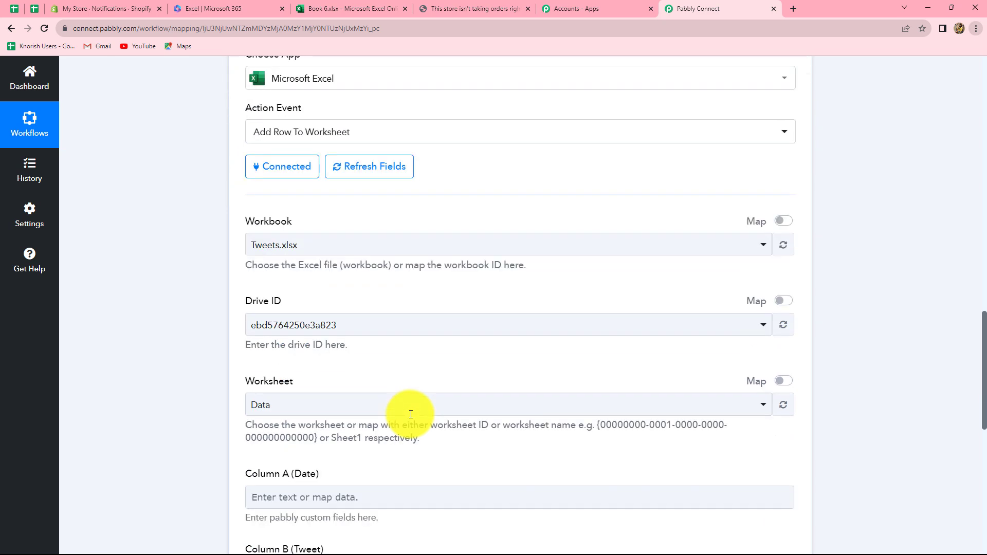
Search 'boo' in the Workbook list and select Book 6.xlsx.
left_click(323, 252)
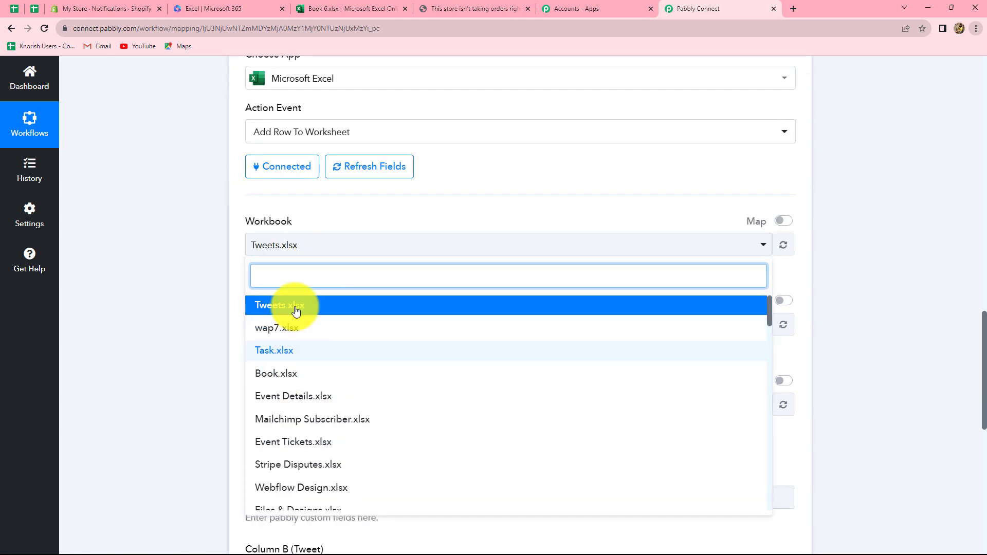
type("boo")
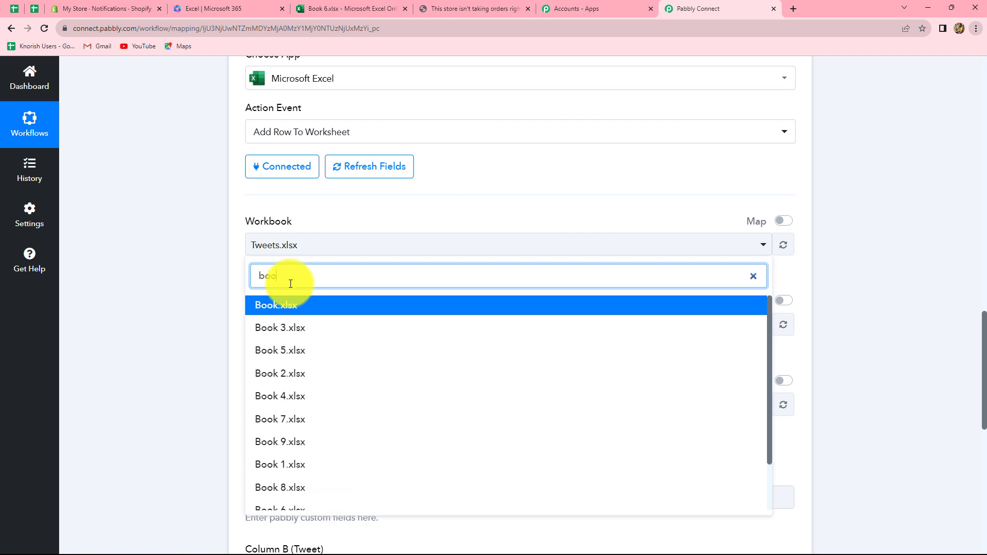
scroll(314, 437, "down", 1)
left_click(316, 461)
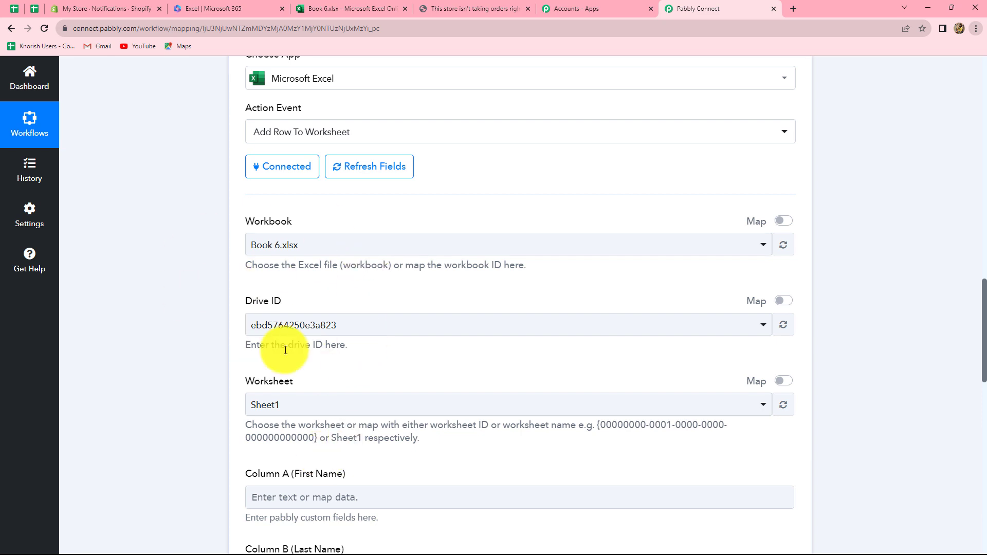
Confirm the Drive ID is filled and the worksheet is Sheet1, then review the column fields.
left_click(324, 326)
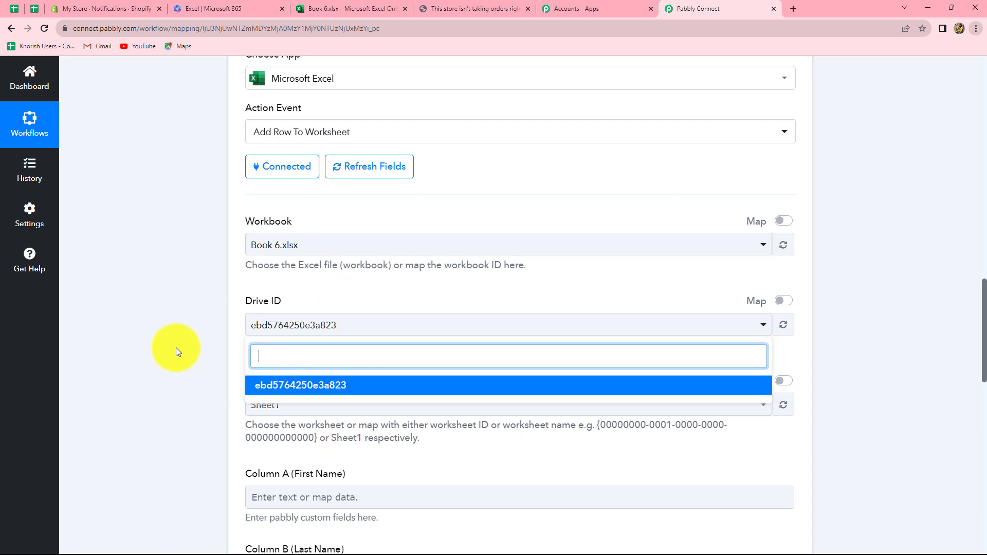
left_click(176, 347)
scroll(169, 261, "down", 3)
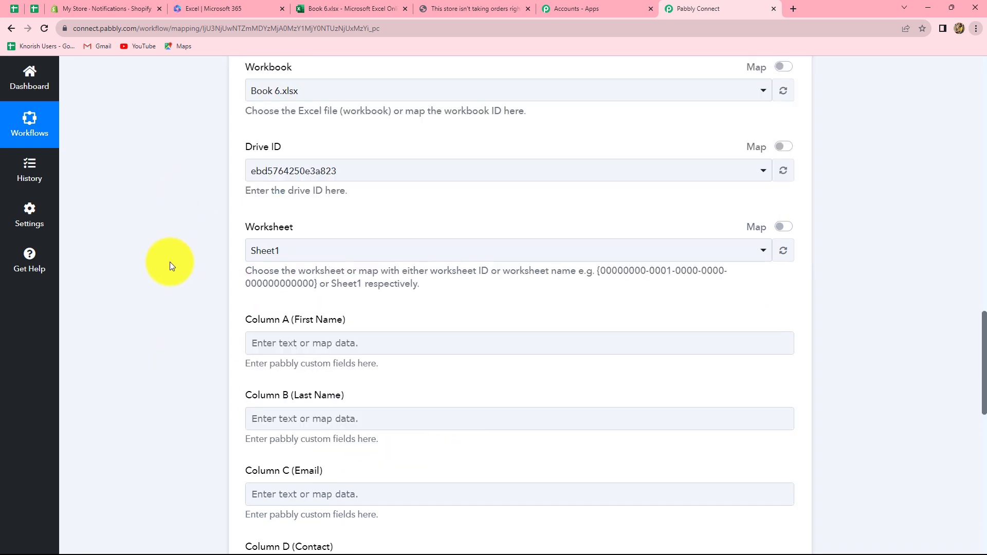
left_click(272, 261)
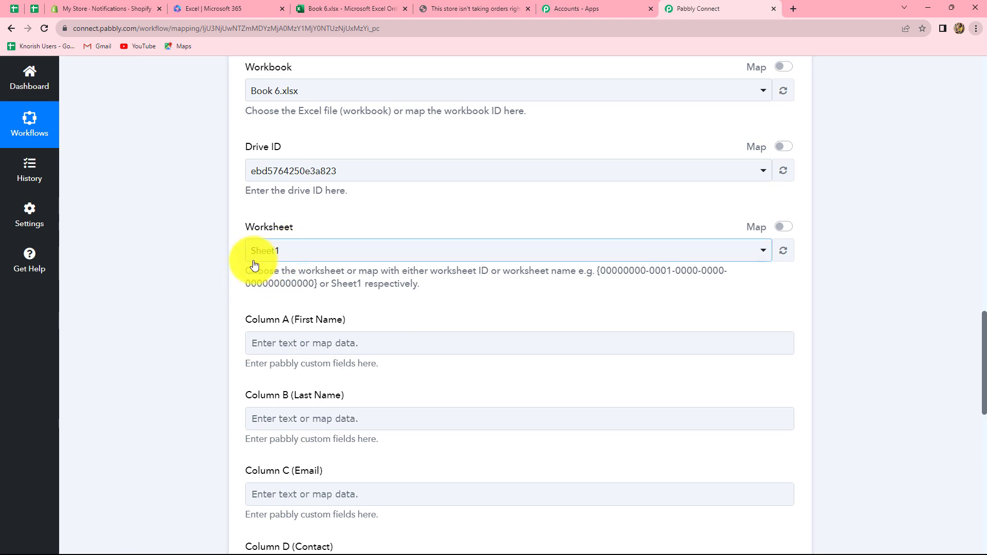
scroll(317, 262, "down", 6)
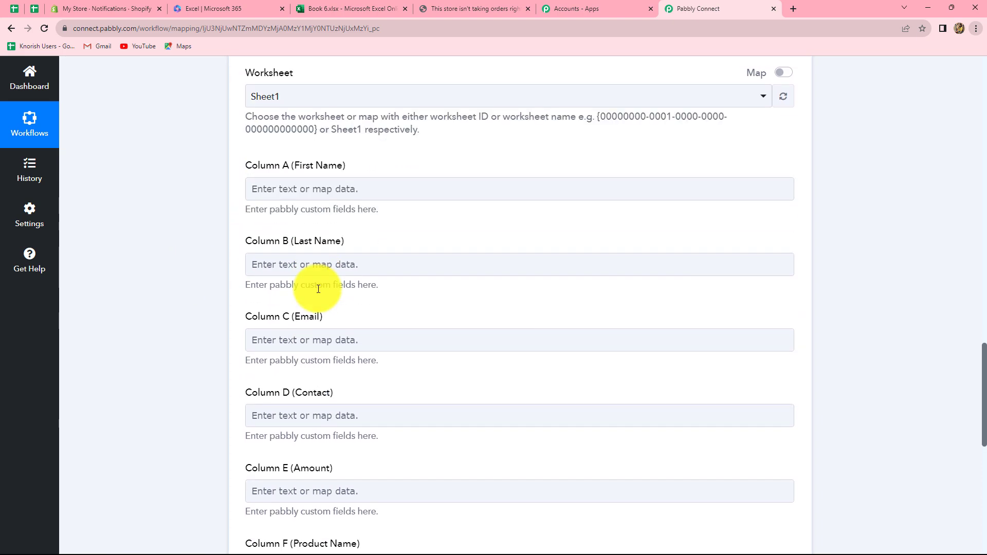
scroll(318, 288, "up", 3)
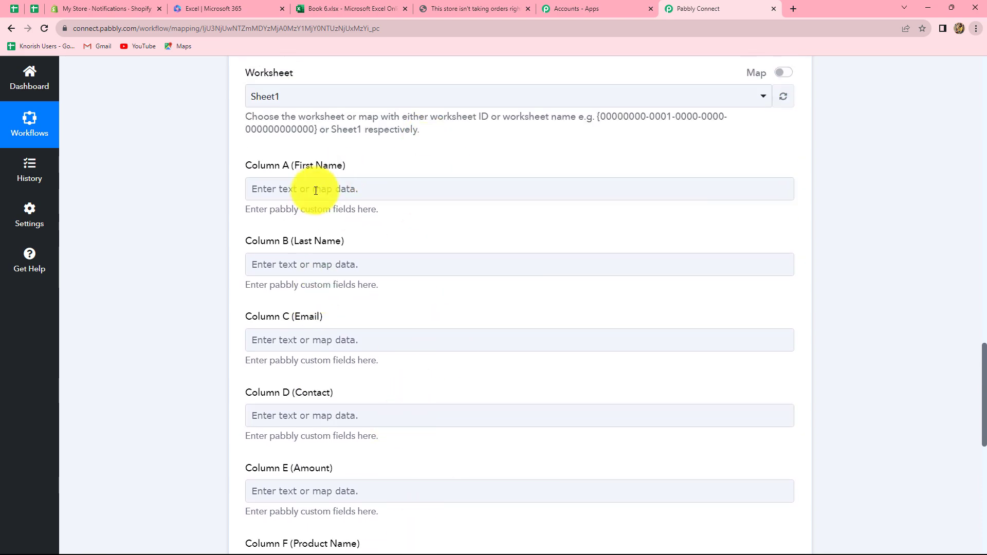
scroll(355, 295, "up", 9)
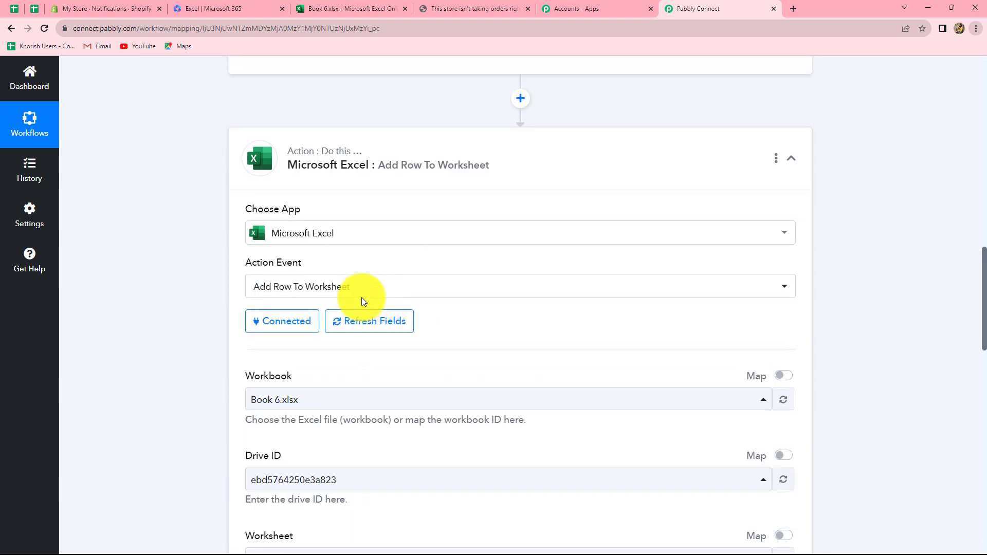
scroll(362, 297, "up", 8)
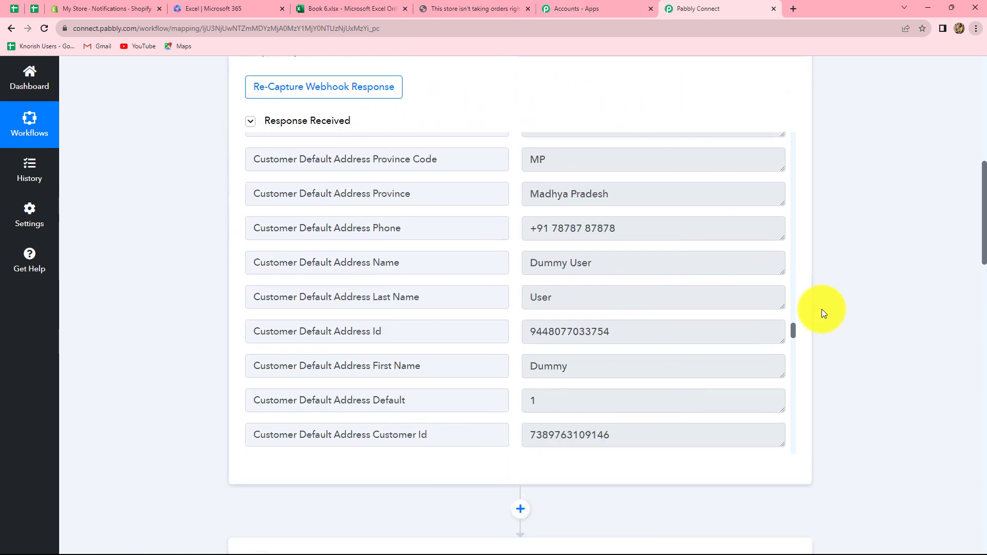
scroll(880, 306, "down", 13)
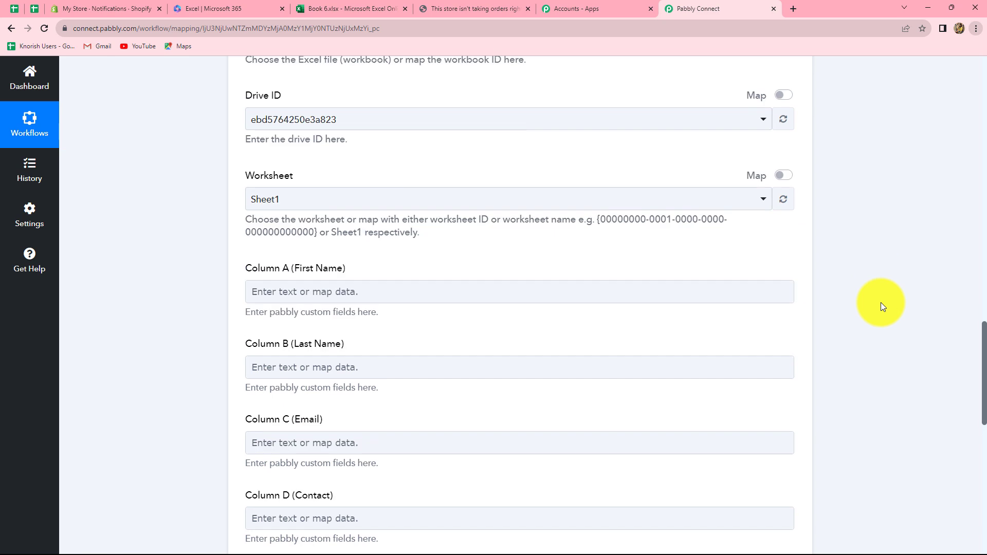
Map the Shopify New Order's Customer First Name into Column A (First Name).
left_click(361, 294)
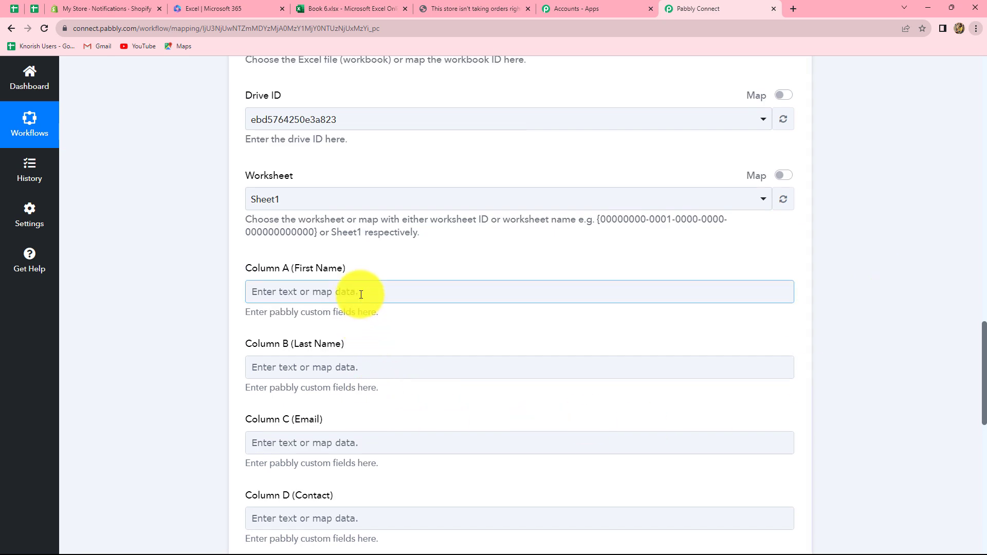
scroll(271, 142, "down", 2)
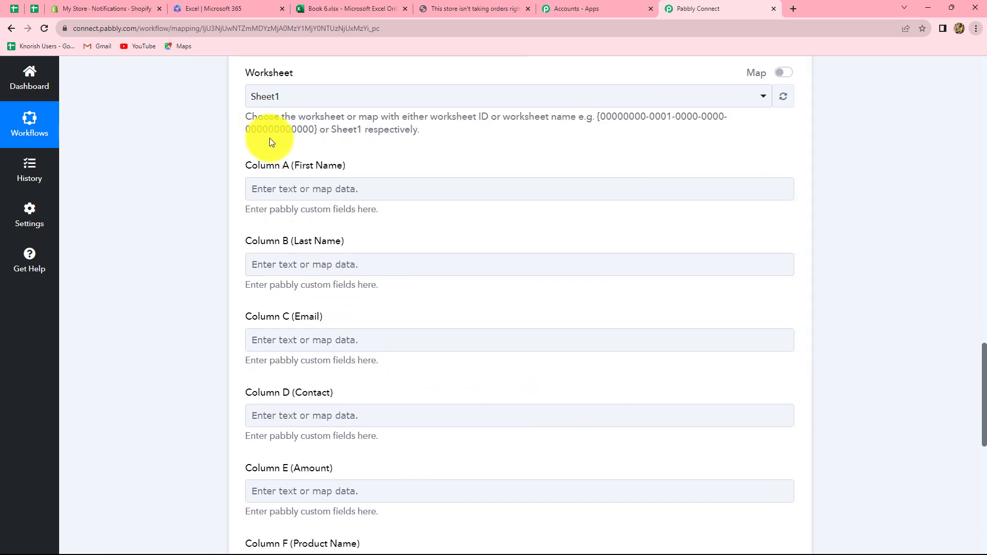
left_click(354, 190)
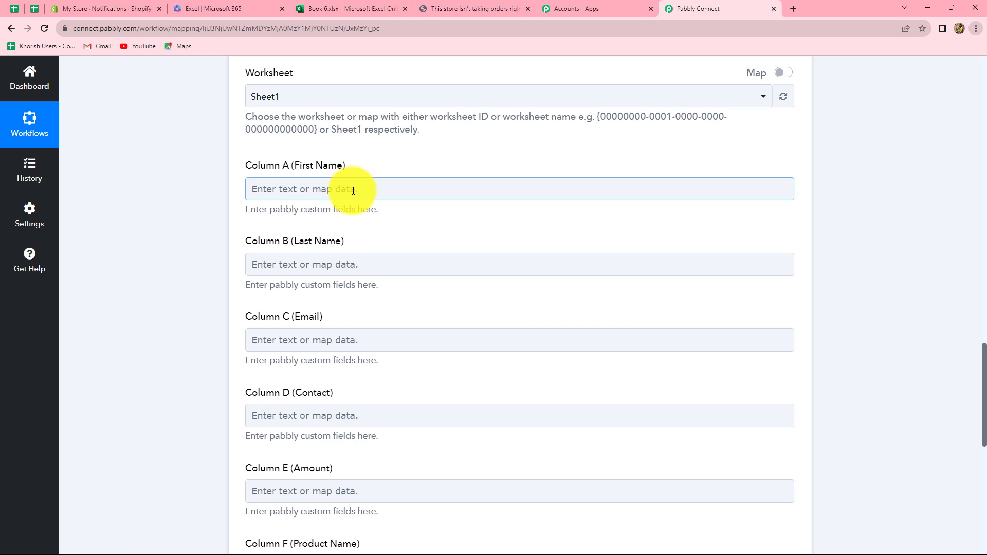
left_click(353, 190)
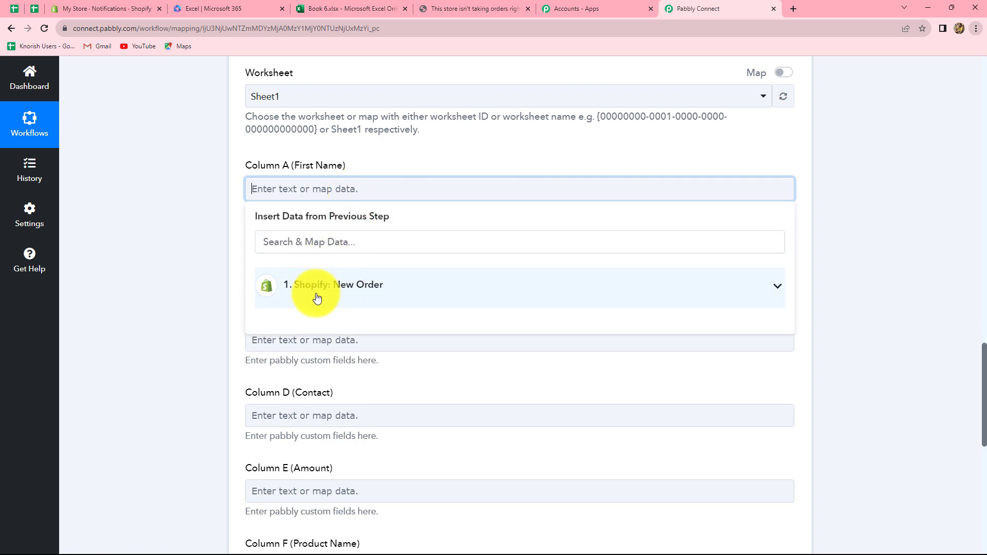
left_click(312, 299)
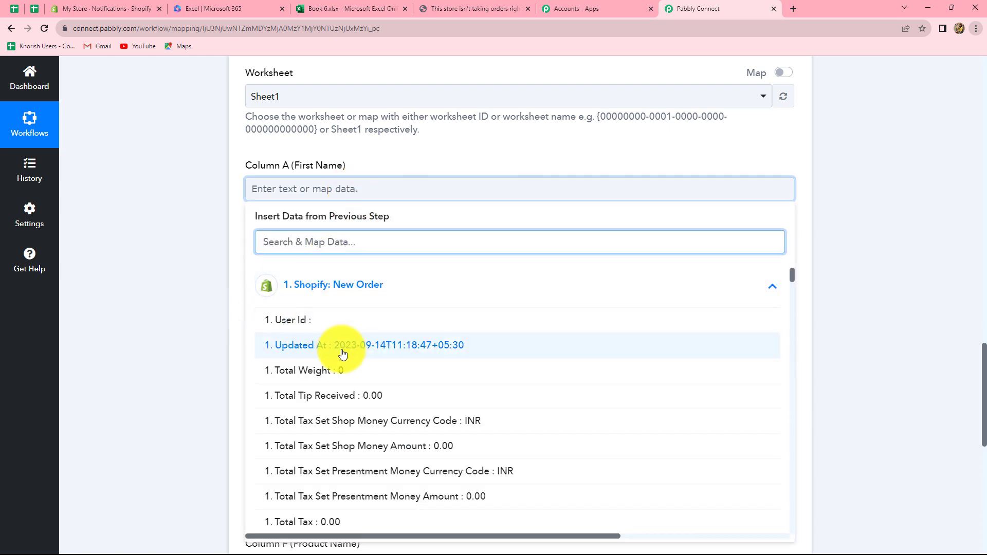
scroll(308, 386, "down", 4)
scroll(337, 386, "down", 3)
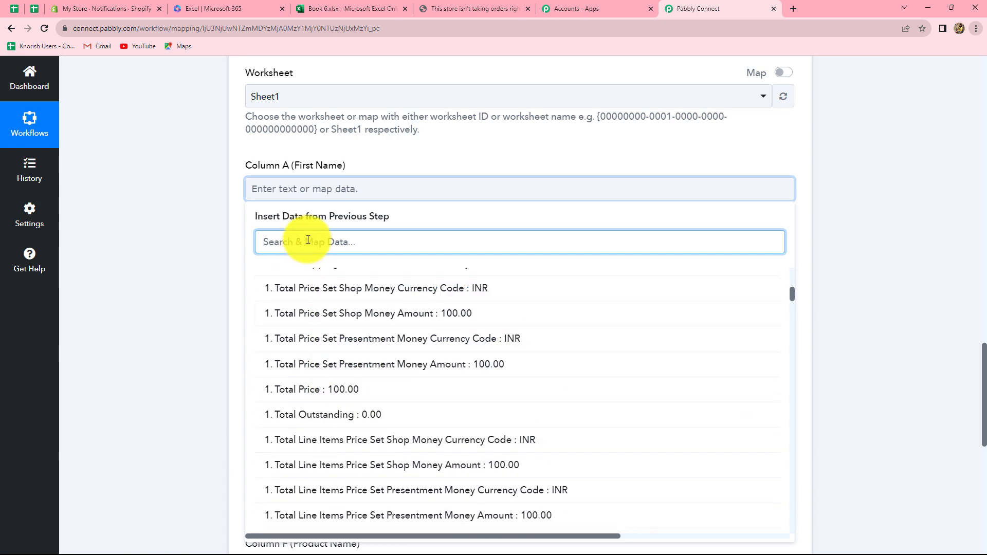
type("First")
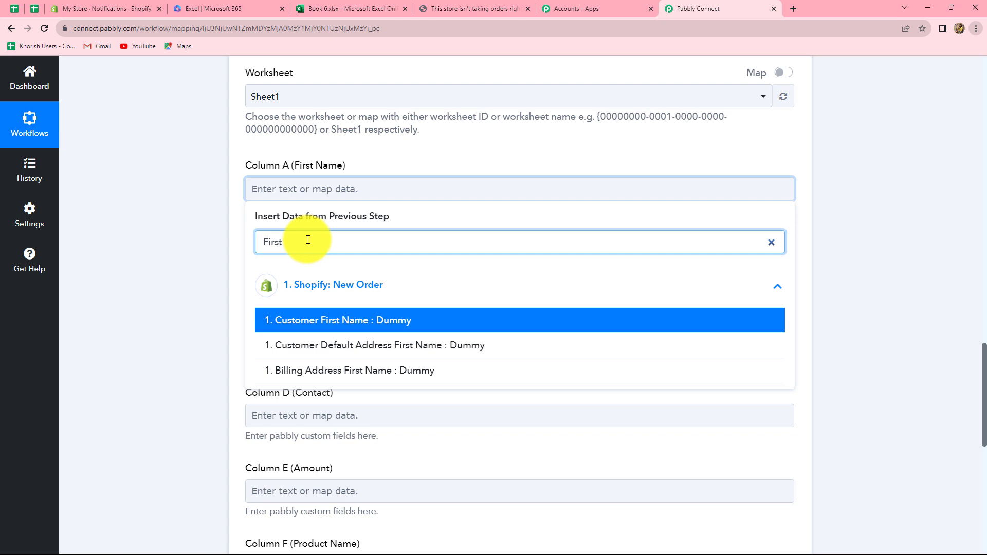
left_click(362, 322)
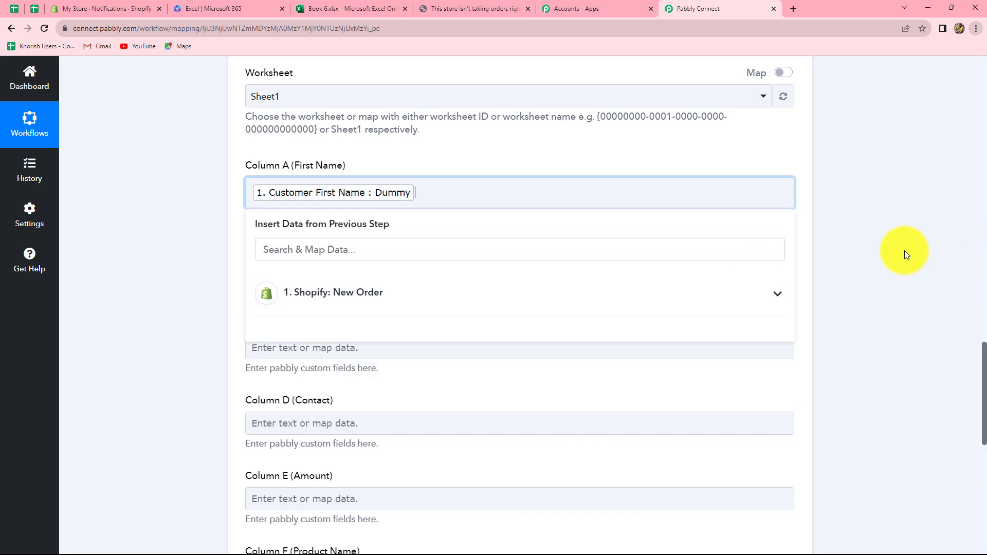
left_click(844, 252)
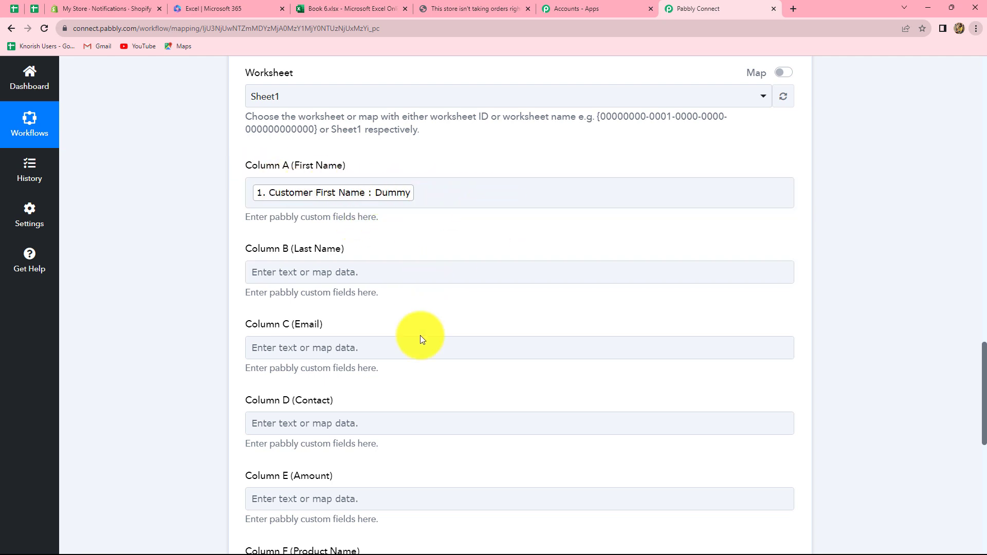
left_click(422, 265)
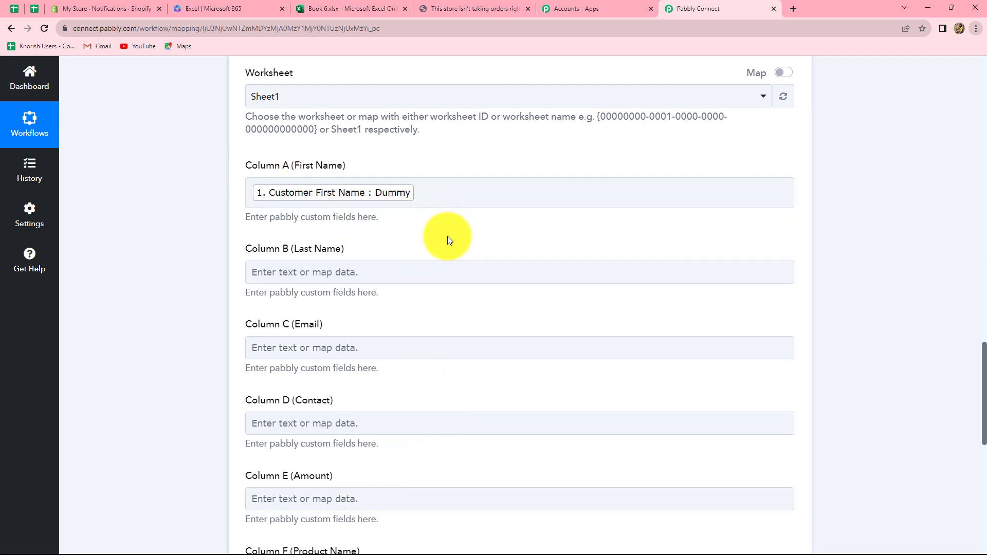
left_click(471, 491)
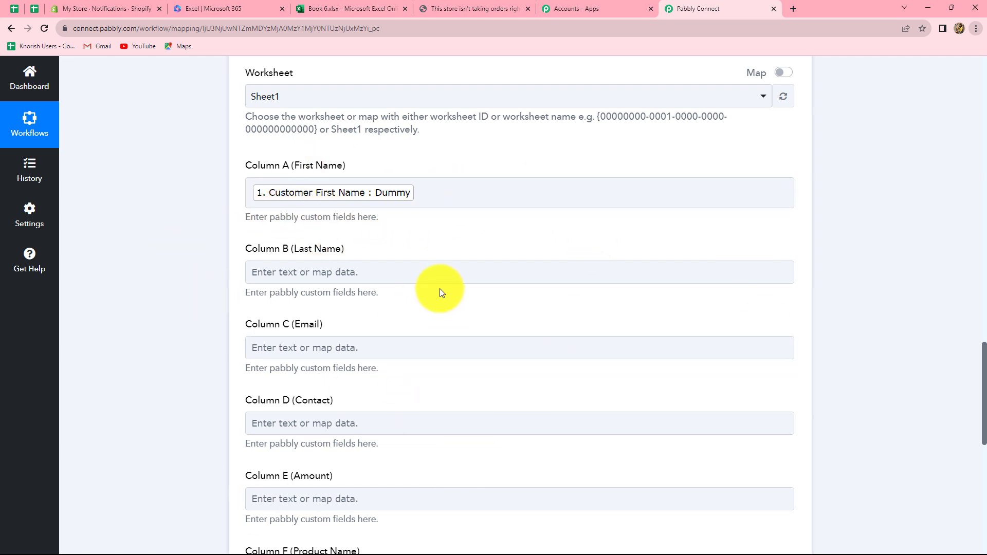
Map Customer Last Name from Shopify: New Order into Column B (Last Name).
left_click(447, 269)
scroll(284, 222, "down", 1)
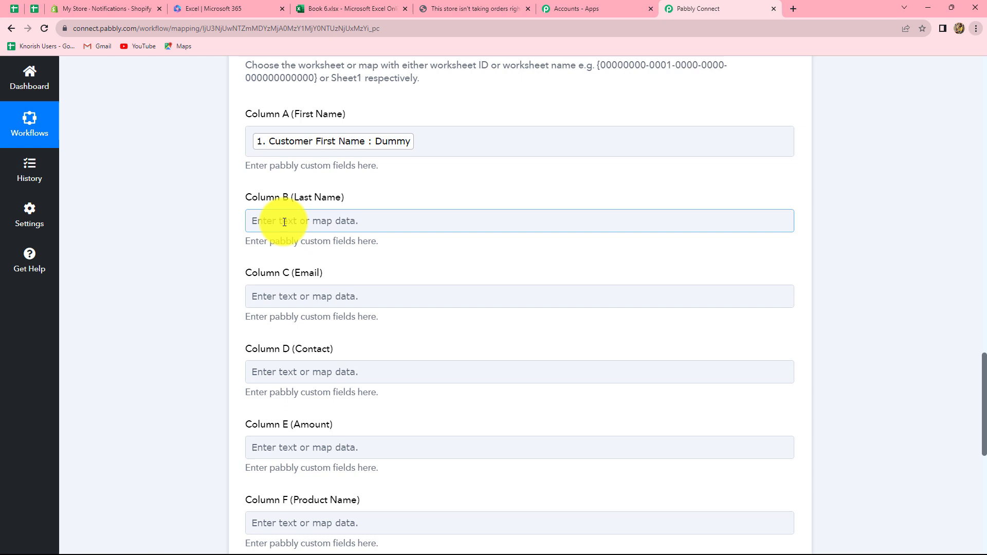
left_click(326, 222)
left_click(341, 319)
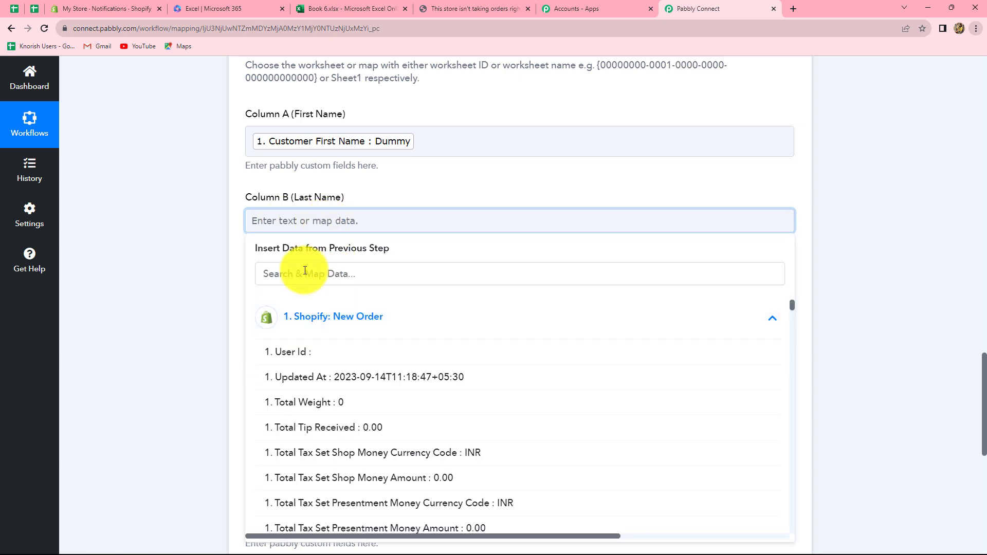
left_click(301, 269)
type("last")
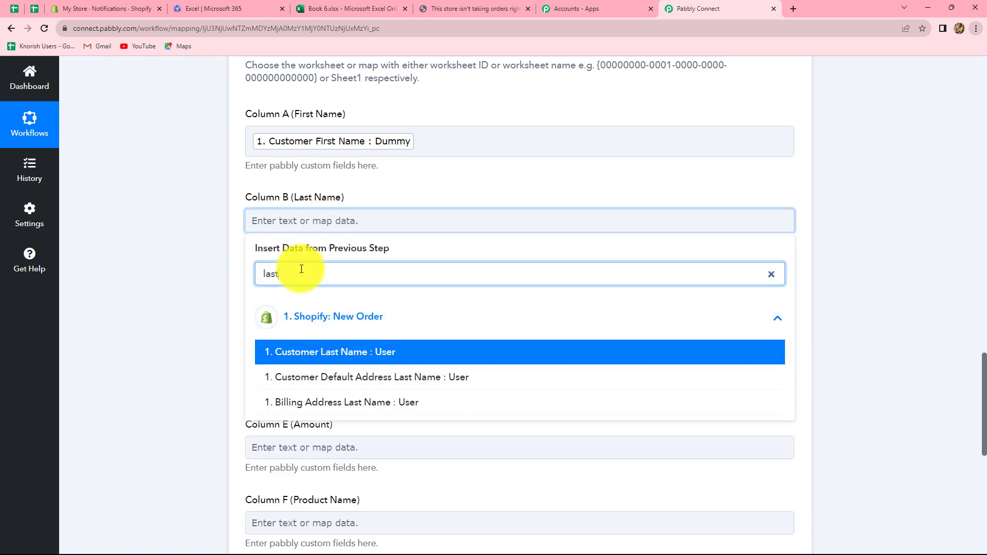
left_click(353, 355)
scroll(517, 350, "down", 3)
Map the customer Email field into Column C (Email).
left_click(268, 150)
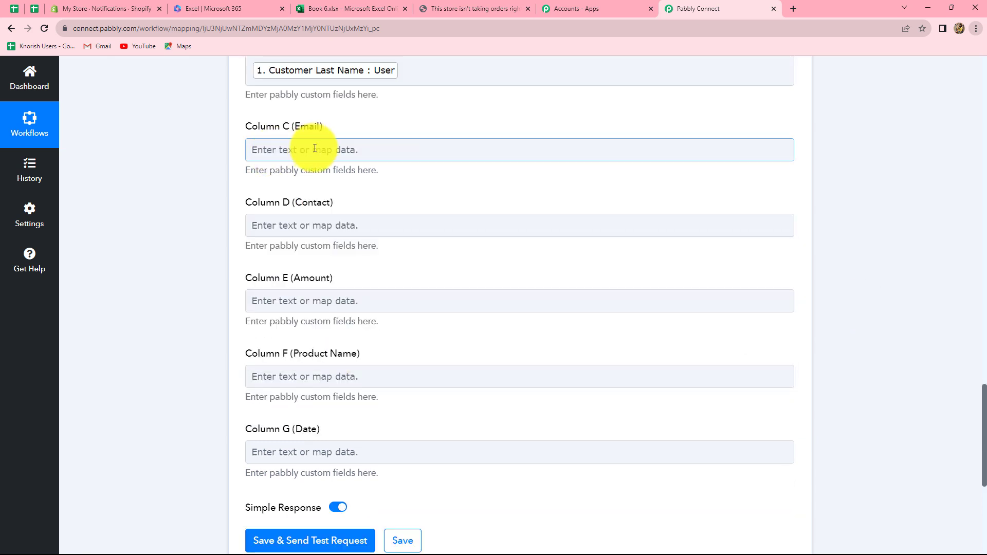
left_click(275, 151)
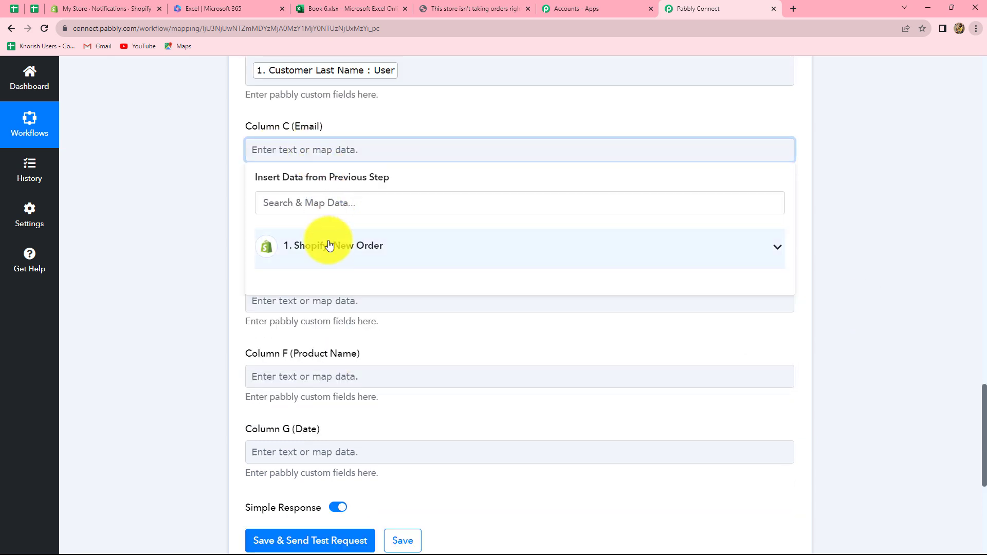
left_click(319, 246)
left_click(307, 203)
type("email")
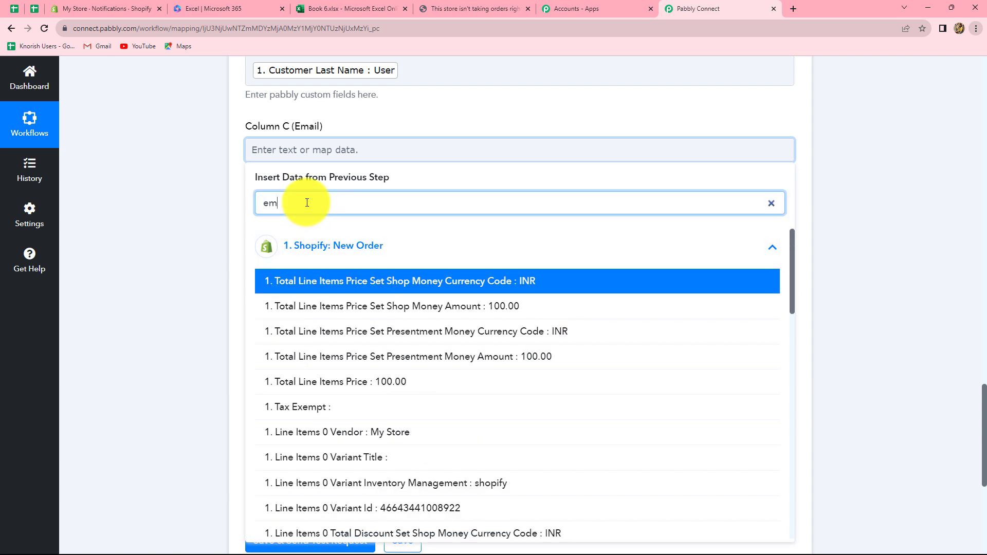
left_click(282, 279)
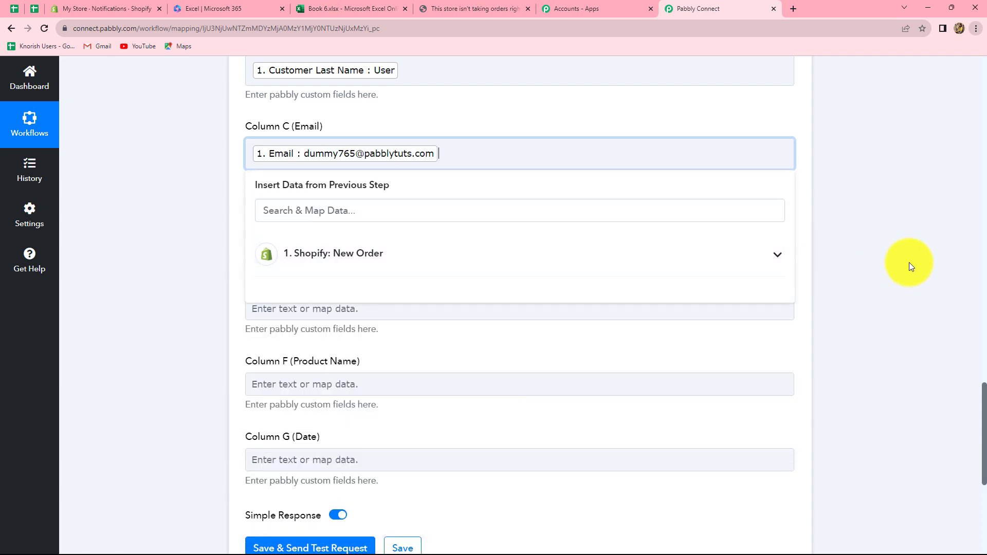
left_click(909, 262)
scroll(532, 285, "down", 2)
Map Customer Default Address Phone into Column D (Contact).
left_click(309, 130)
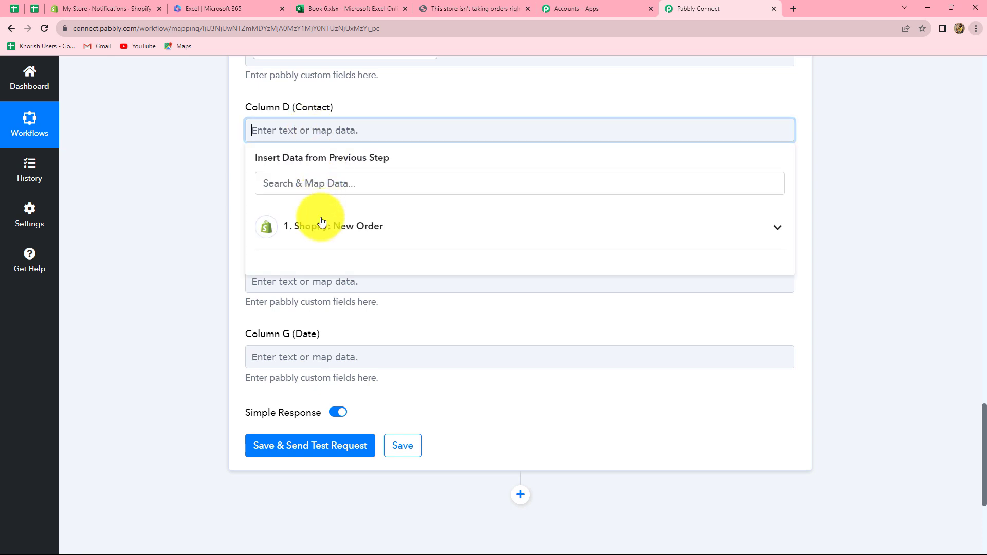
left_click(320, 226)
left_click(314, 183)
type("phon")
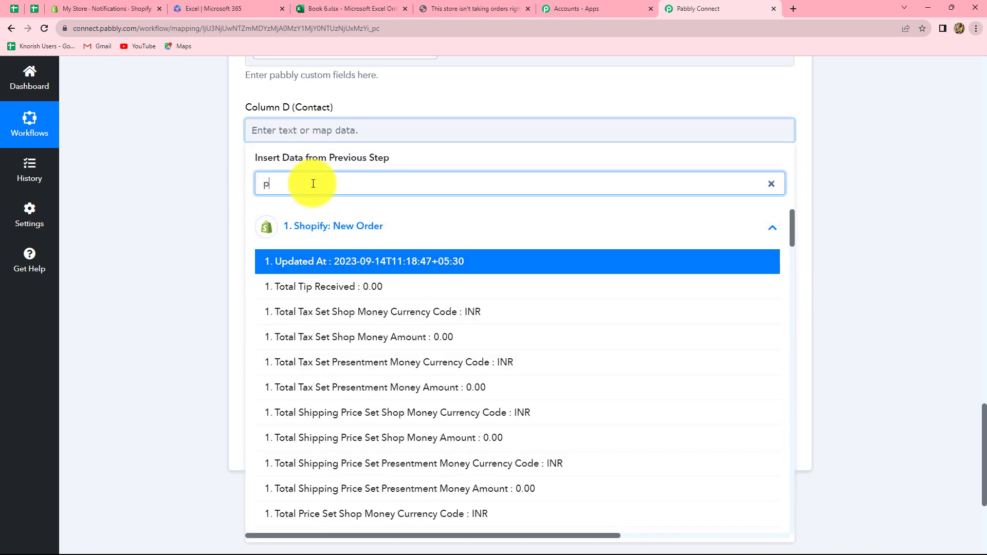
left_click(334, 310)
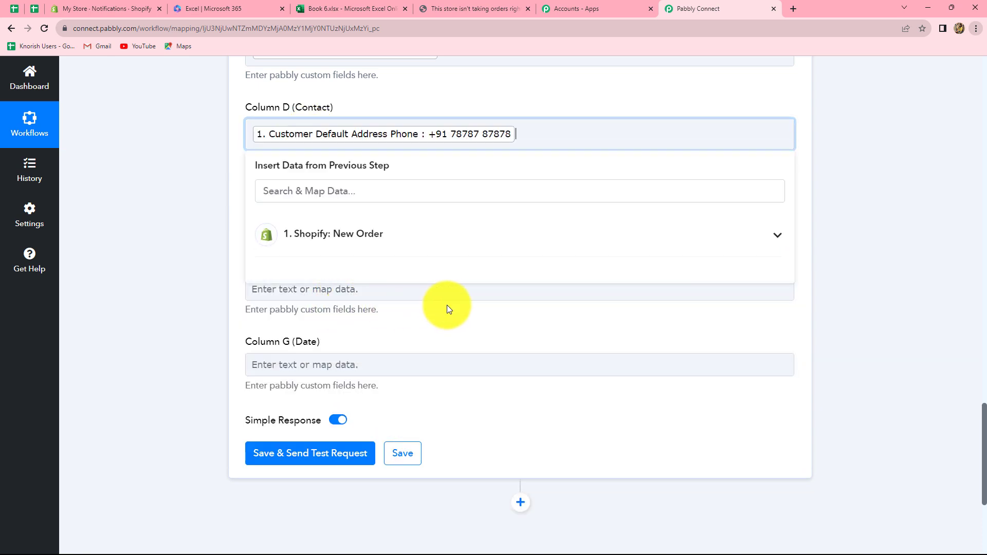
left_click(853, 211)
scroll(488, 223, "down", 2)
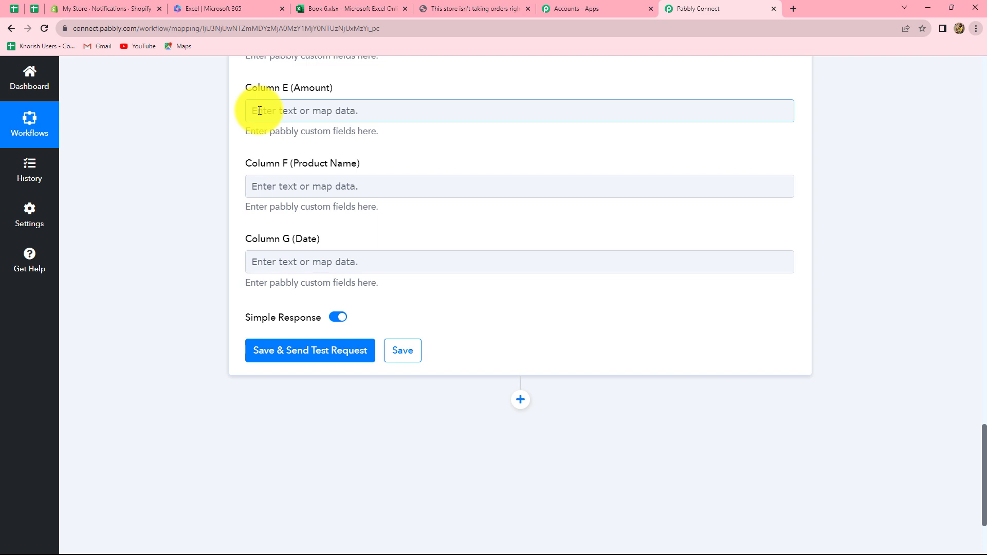
Map Total Price Set Shop Money Amount into Column E (Amount).
left_click(293, 111)
left_click(289, 211)
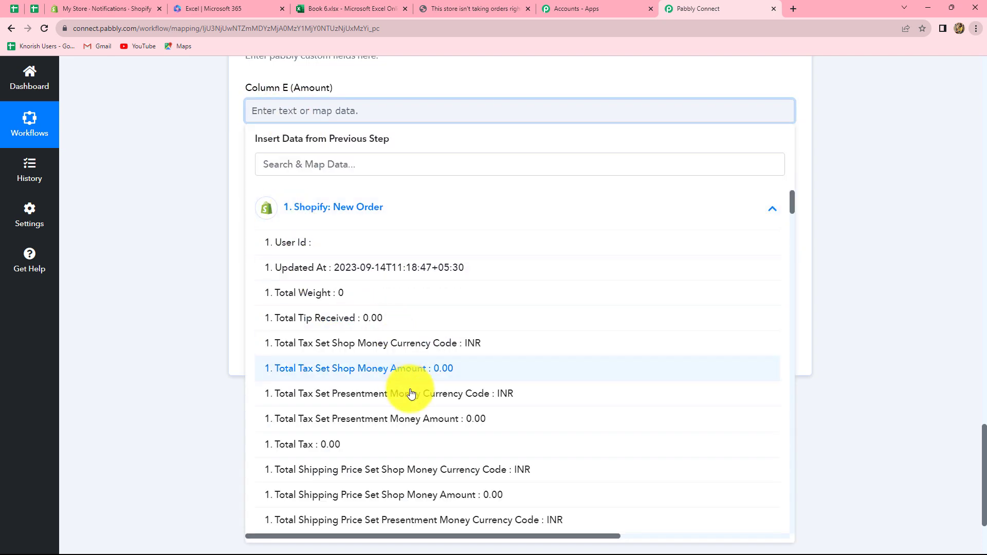
scroll(413, 394, "down", 5)
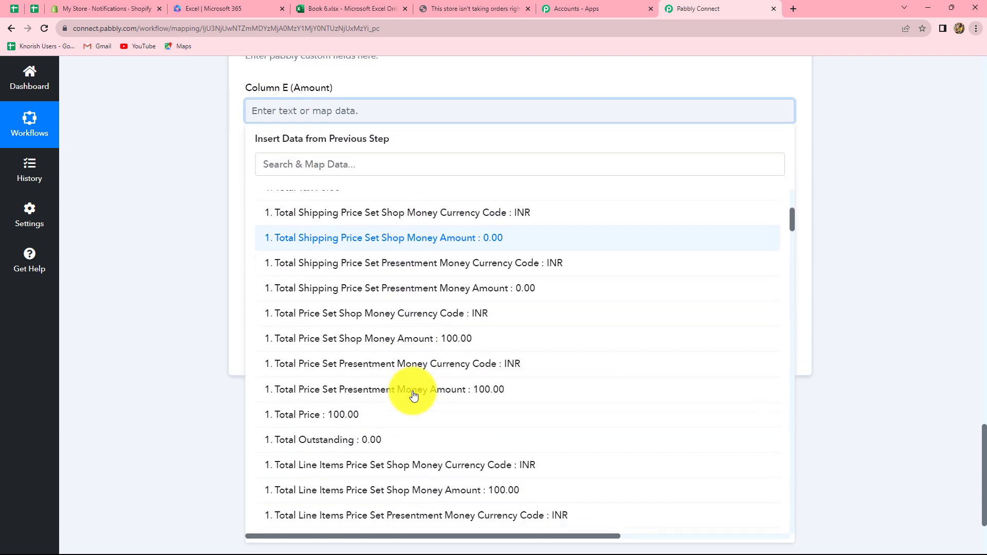
left_click(454, 341)
left_click(838, 244)
scroll(383, 146, "down", 2)
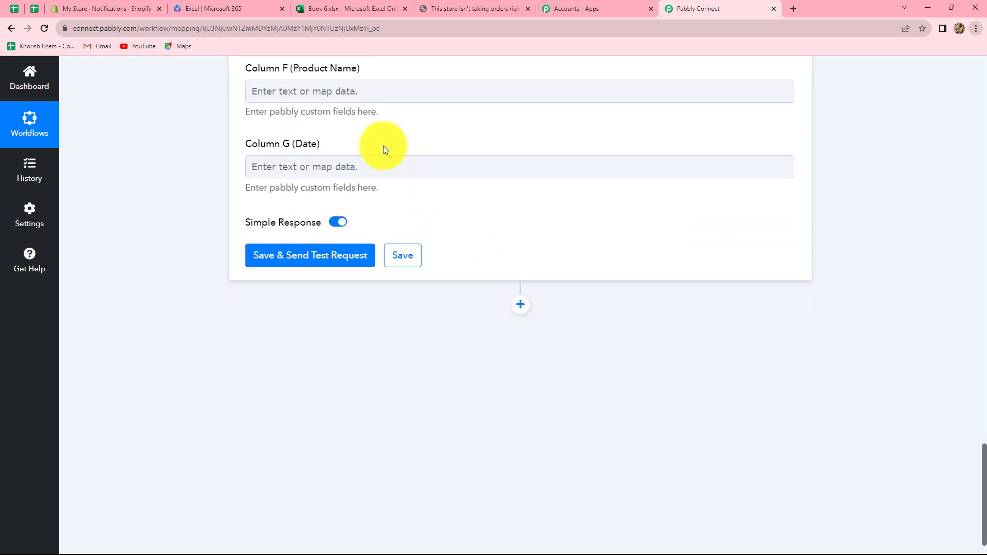
Map Line Items 0 Name into Column F (Product Name).
left_click(366, 92)
left_click(388, 205)
left_click(311, 151)
type("i")
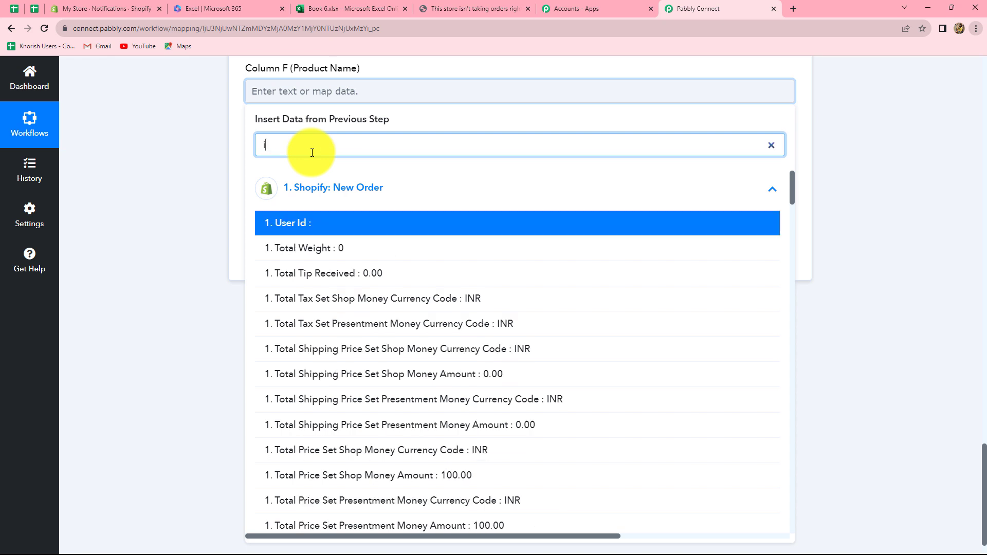
type("tem")
scroll(380, 326, "down", 5)
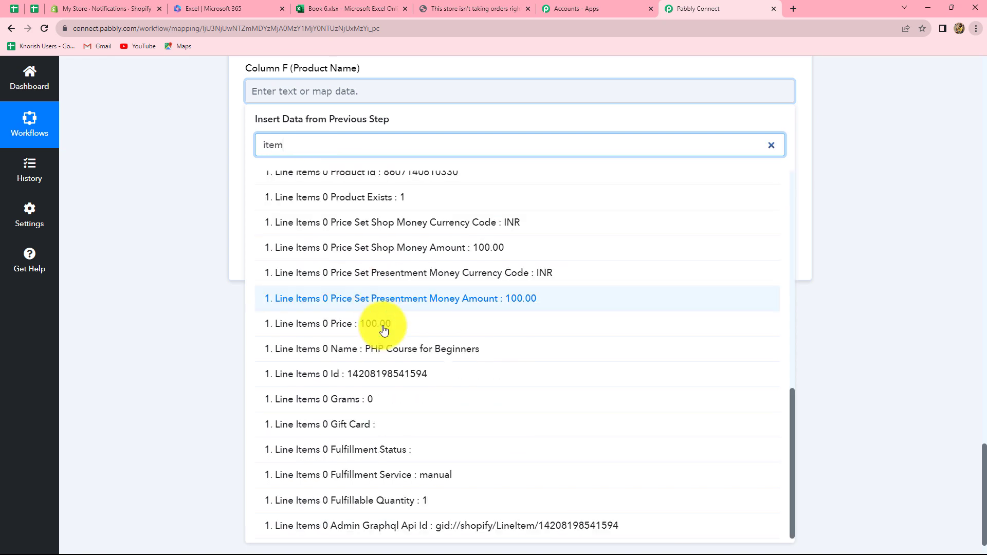
left_click(427, 350)
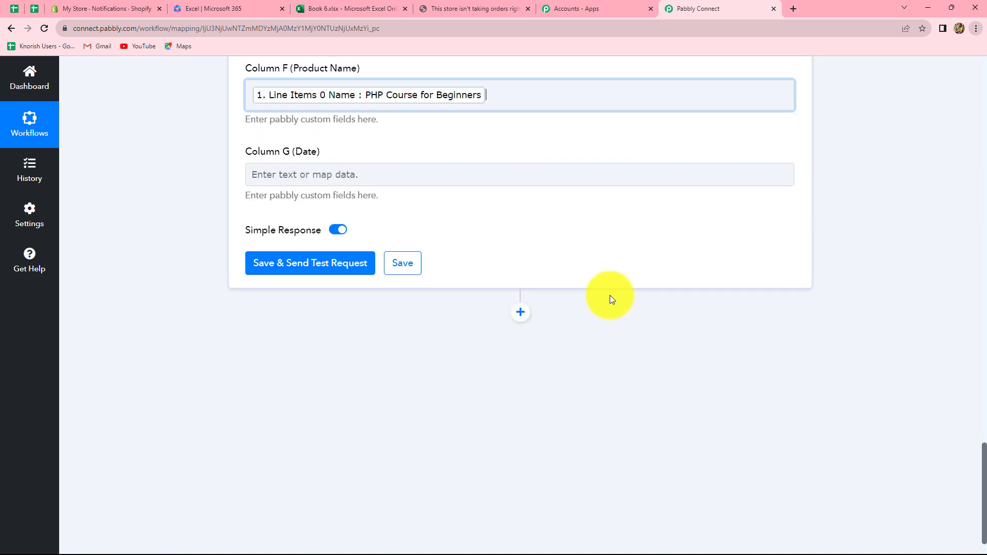
left_click(869, 209)
Search for a date field for Column G (Date) but leave it empty.
scroll(403, 291, "up", 1)
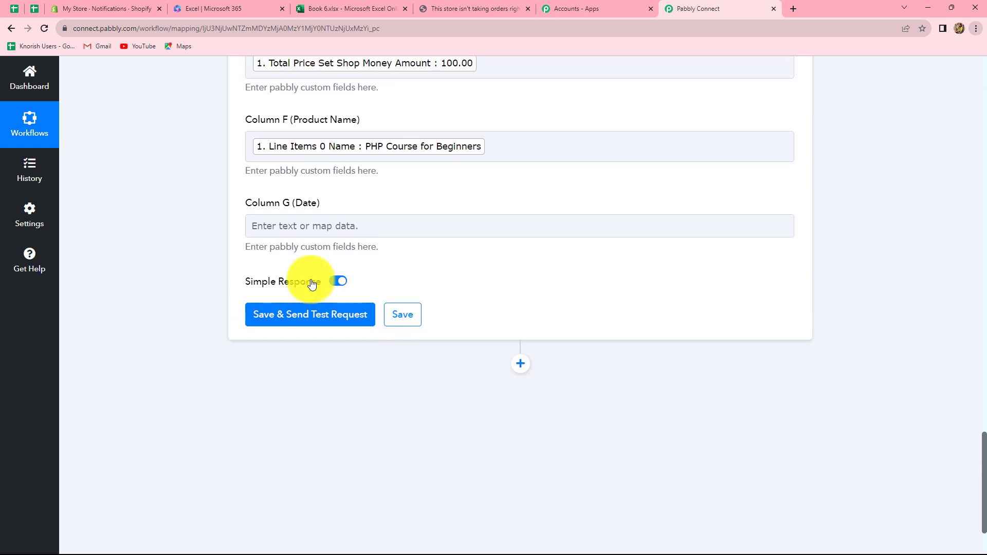
left_click(307, 231)
type("date")
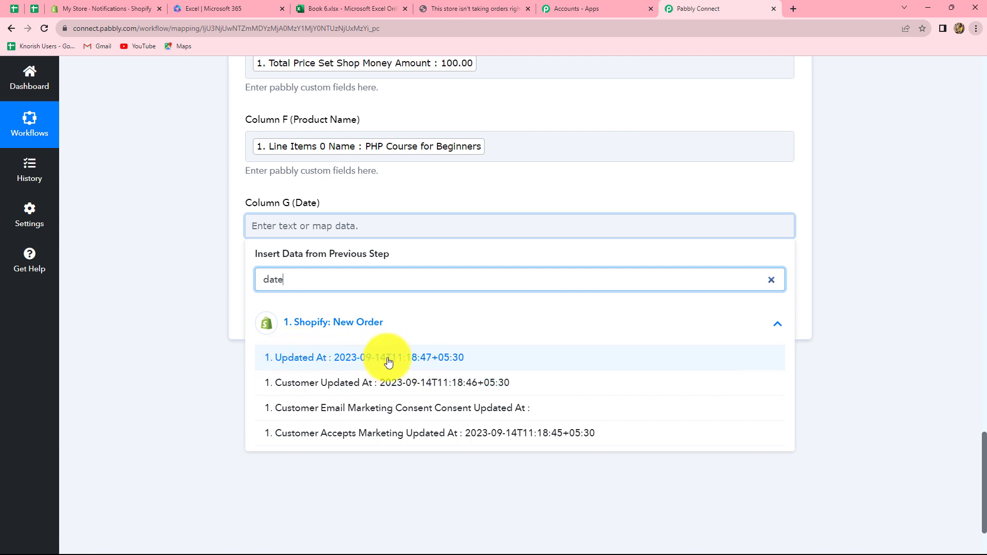
left_click(866, 299)
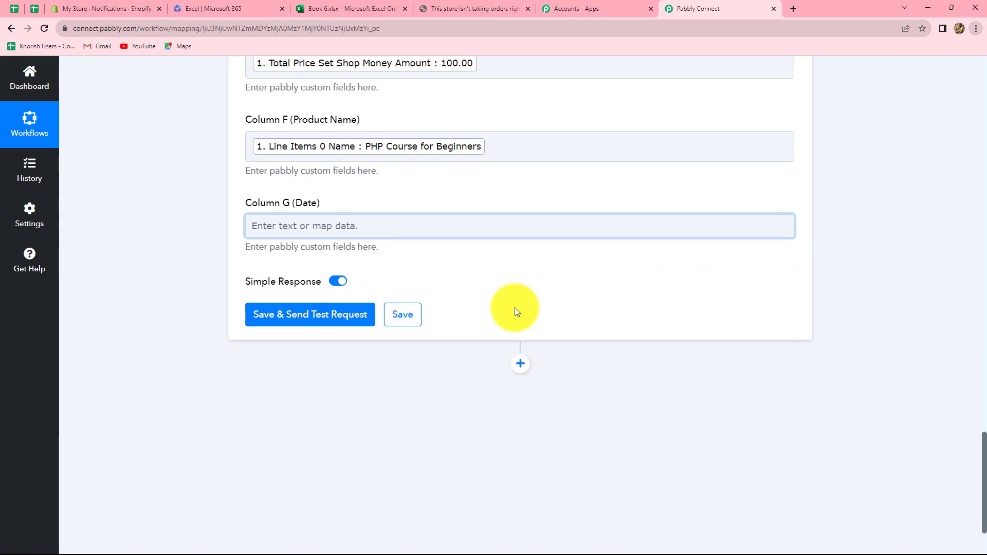
Insert a Date/Time Formatter step set to Format Date Only before the Excel action and connect it.
scroll(514, 308, "up", 3)
scroll(514, 307, "up", 15)
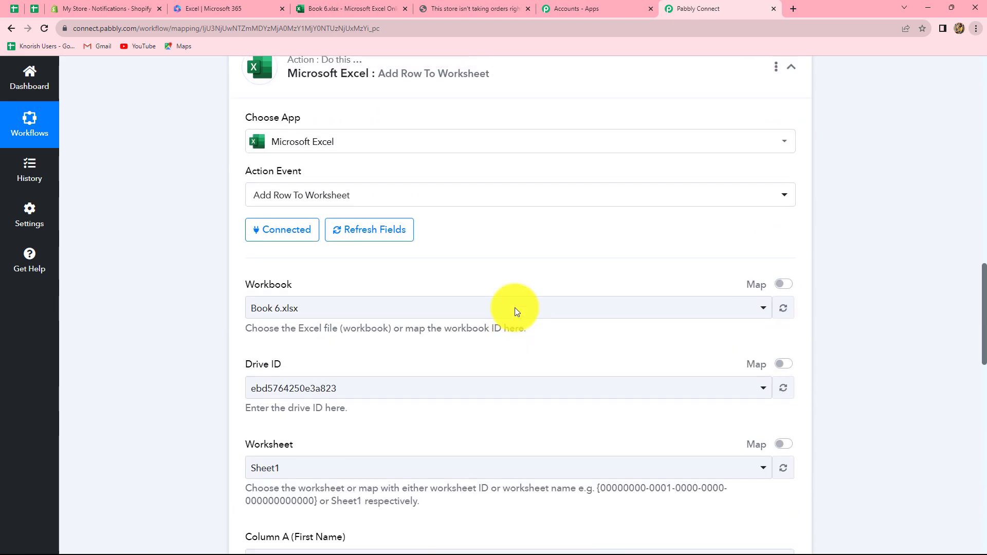
left_click(521, 458)
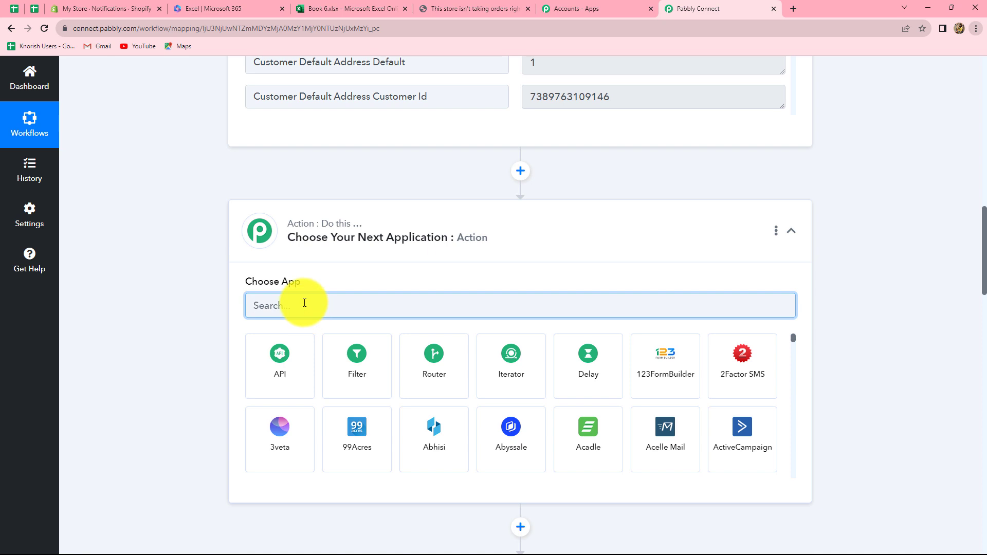
type("date")
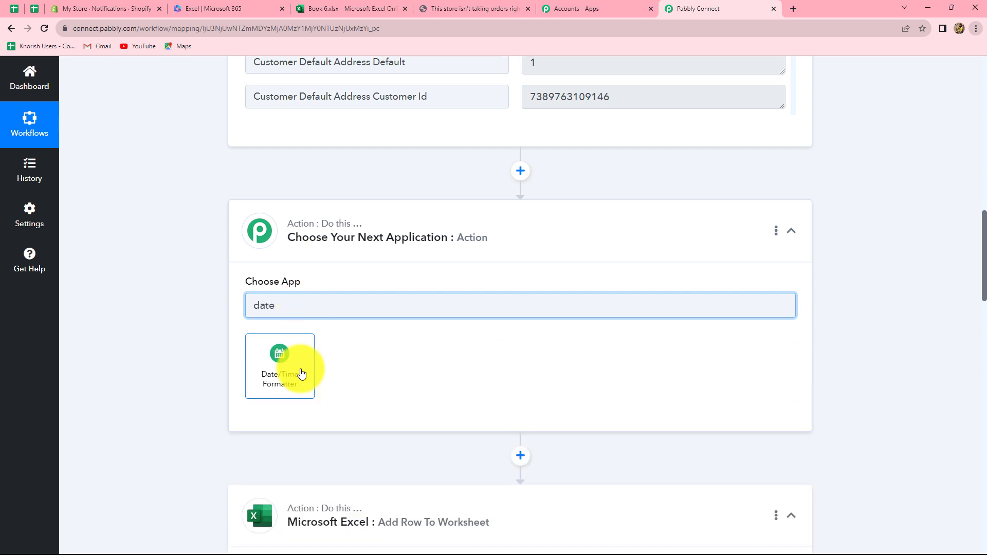
left_click(302, 374)
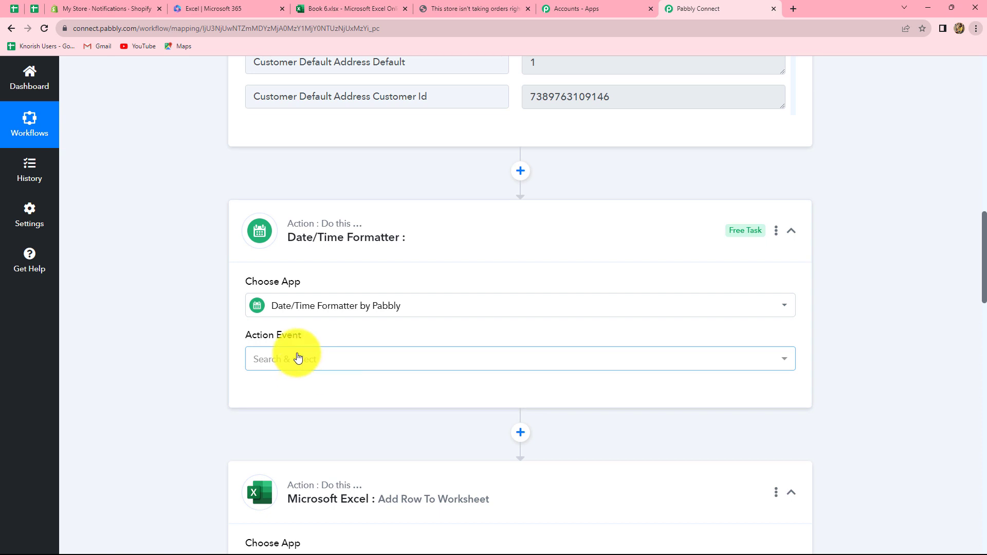
left_click(299, 358)
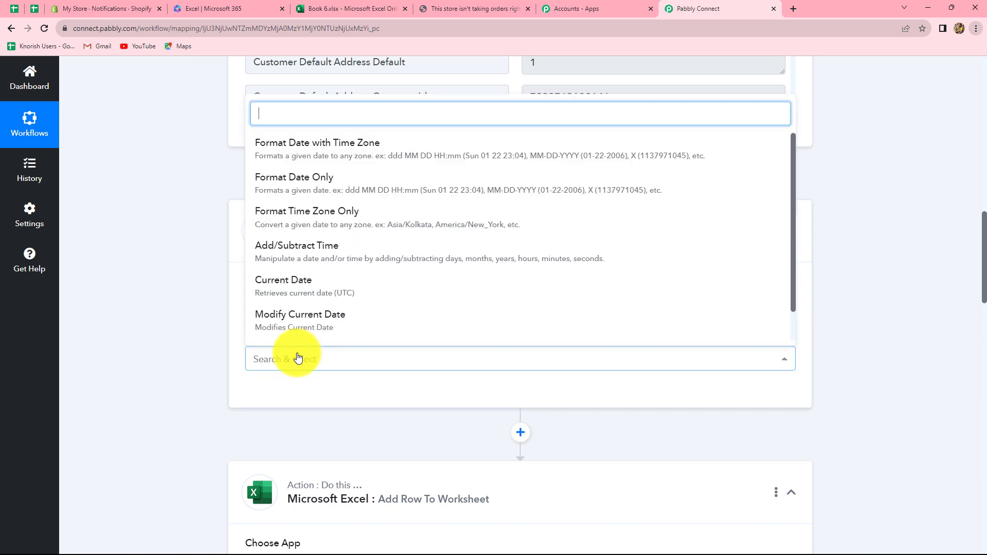
left_click(303, 185)
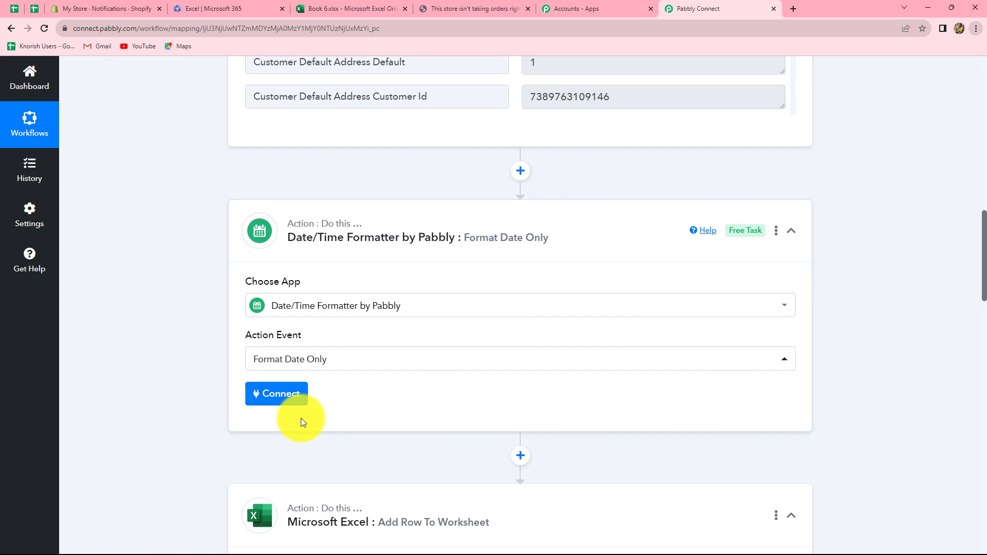
left_click(283, 399)
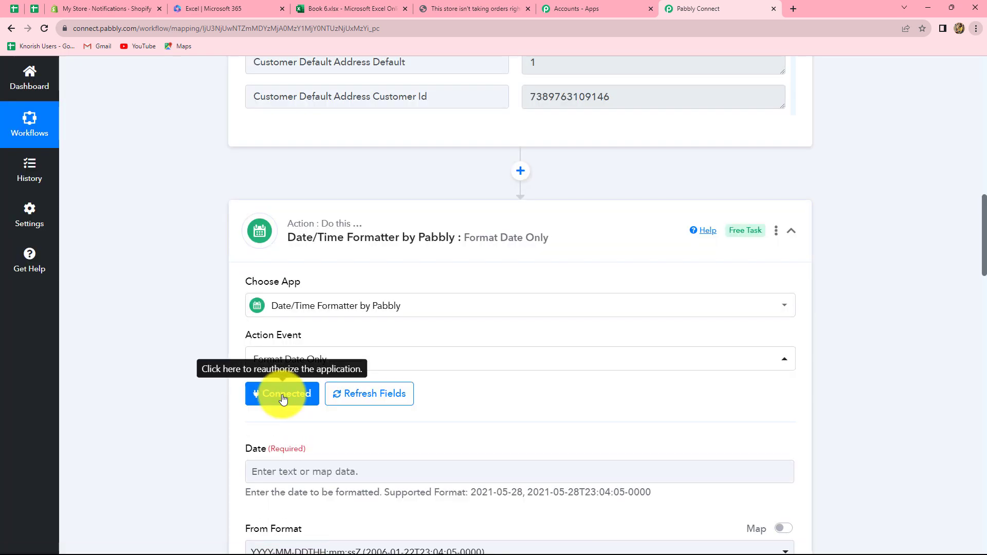
Map the Shopify order's Updated At into the formatter's Date field.
scroll(609, 418, "down", 4)
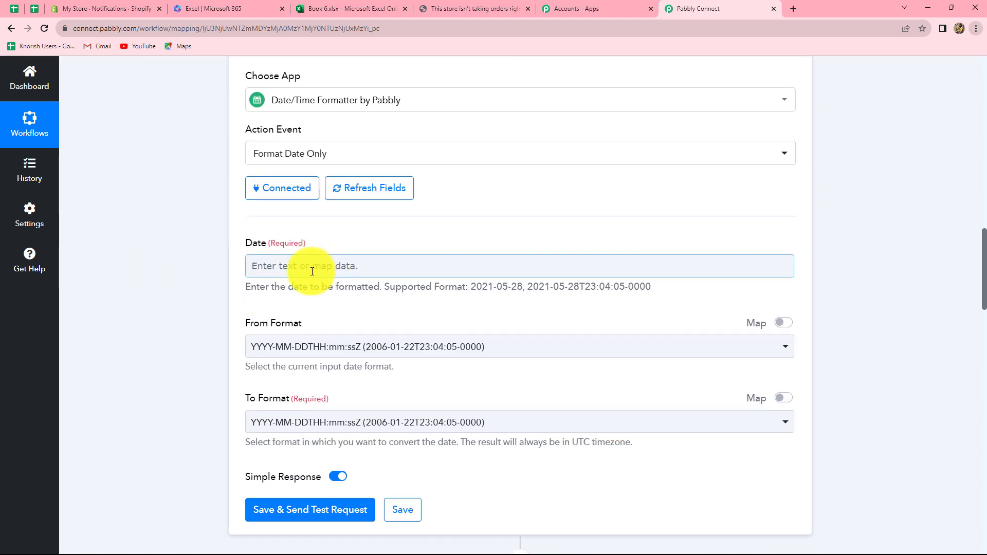
left_click(344, 275)
left_click(352, 368)
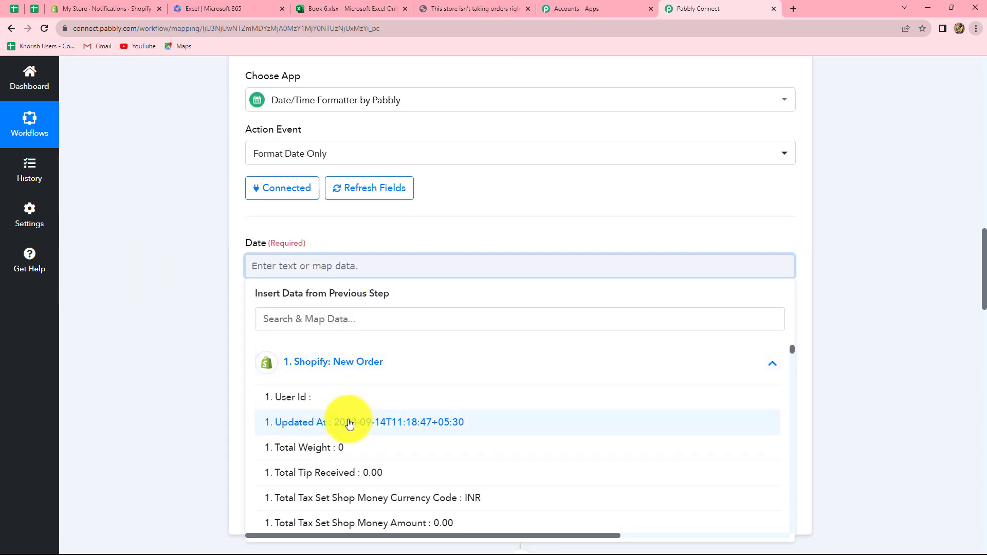
left_click(324, 314)
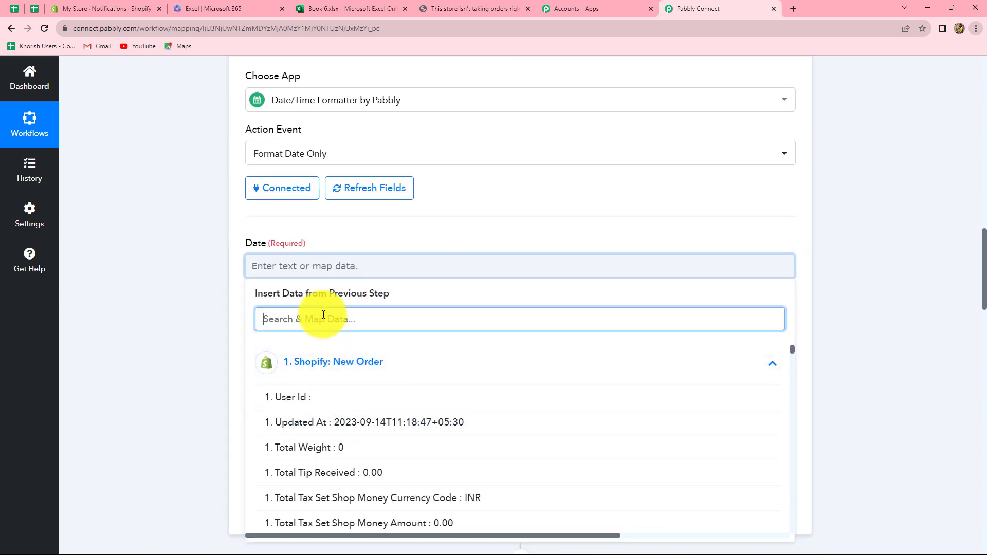
type("date")
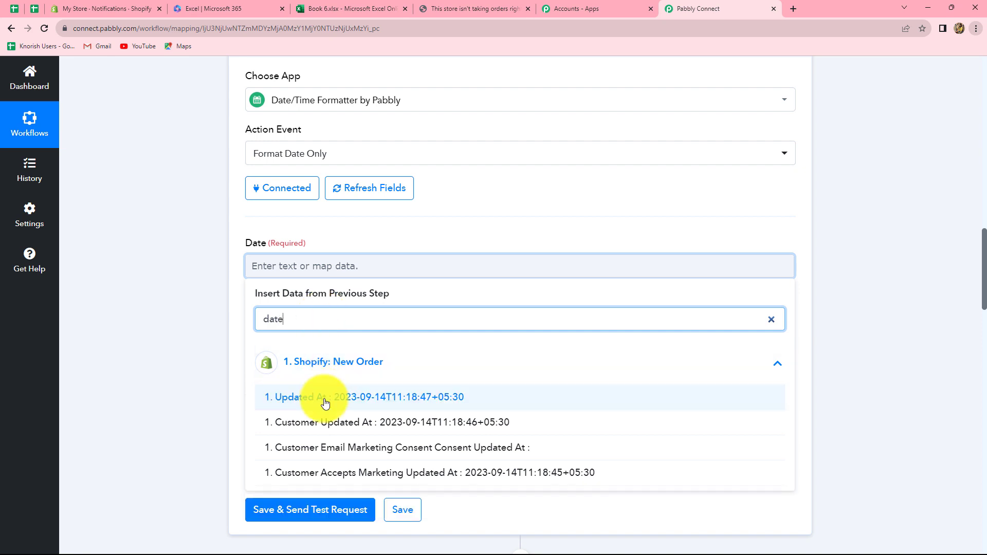
left_click(325, 403)
left_click(855, 258)
scroll(661, 283, "down", 2)
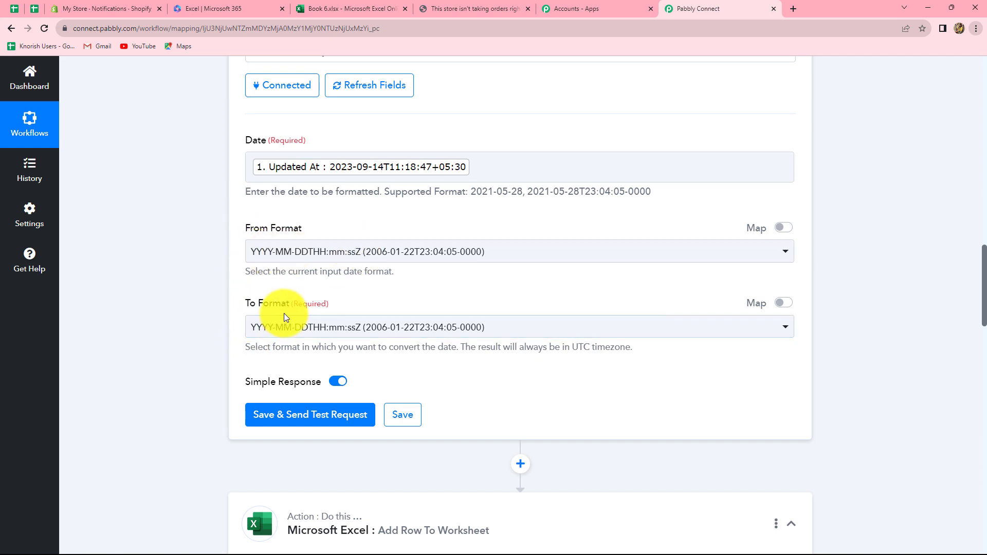
Keep the original source date format and set the output format to YYYY-MM-DD.
left_click(302, 257)
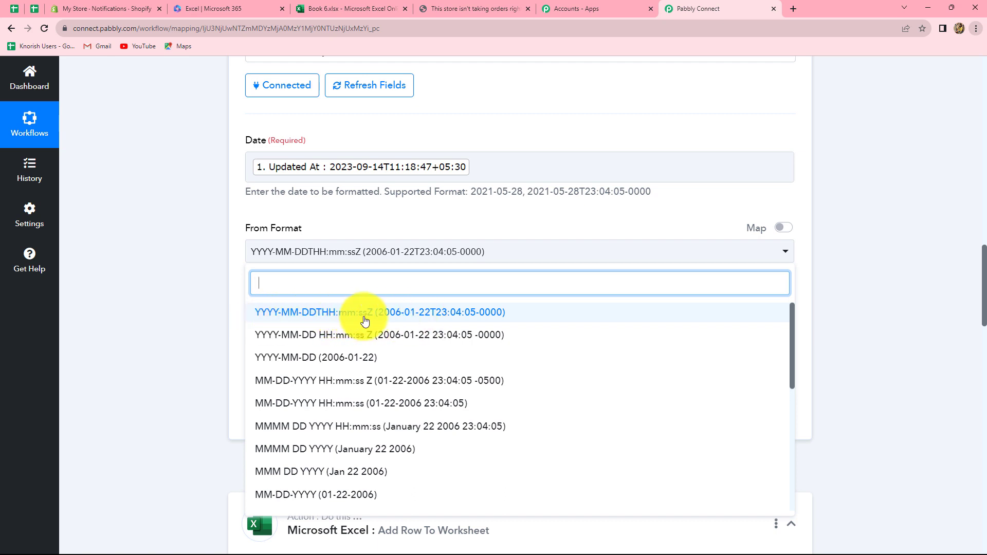
left_click(342, 316)
scroll(250, 212, "down", 2)
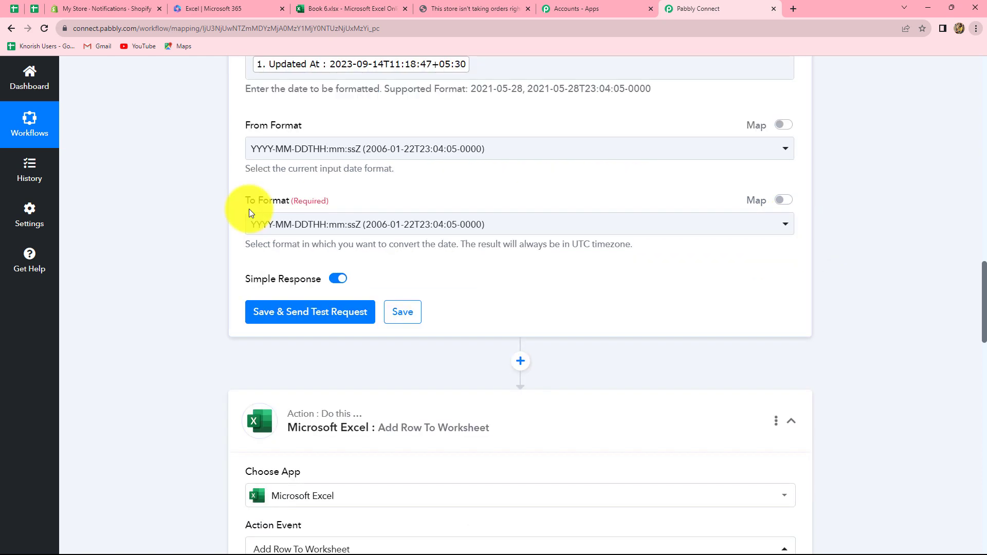
left_click(250, 220)
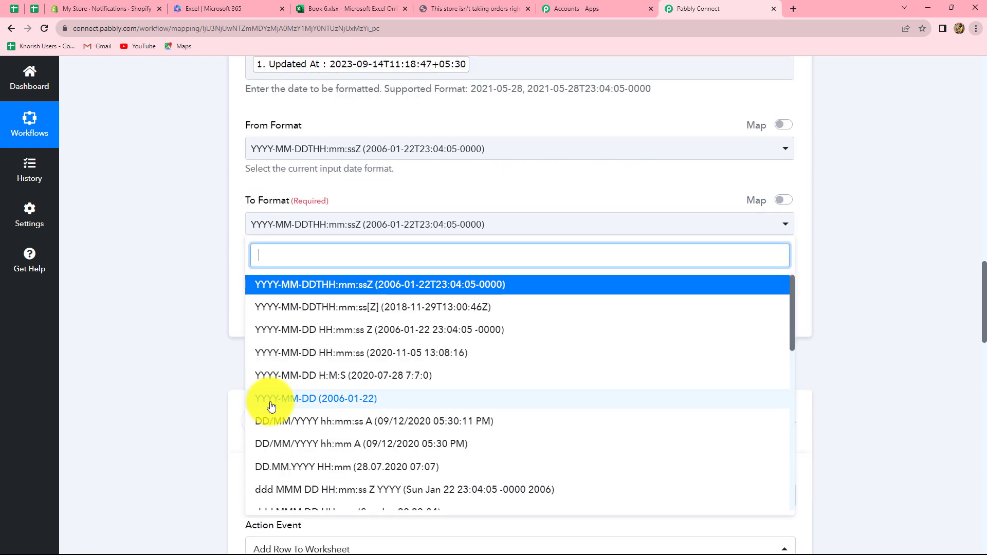
left_click(316, 400)
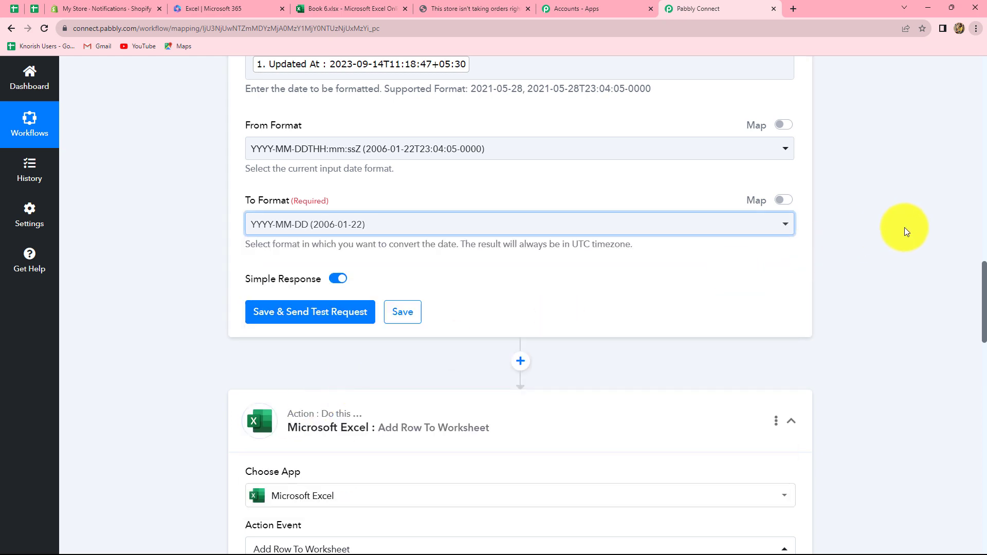
Save and test the formatter, confirming the Result 2023-09-14.
left_click(329, 318)
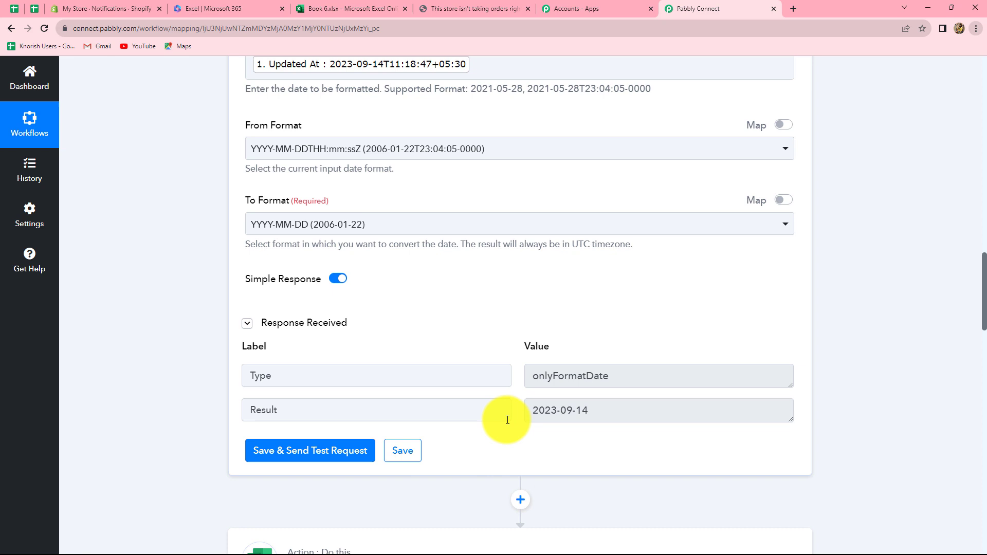
left_click(594, 412)
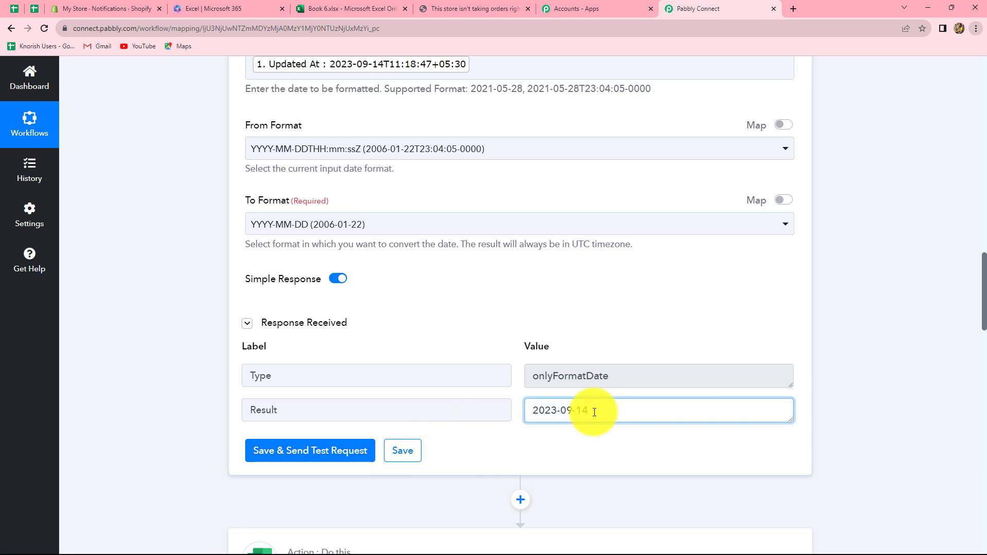
left_click_drag(593, 412, 532, 411)
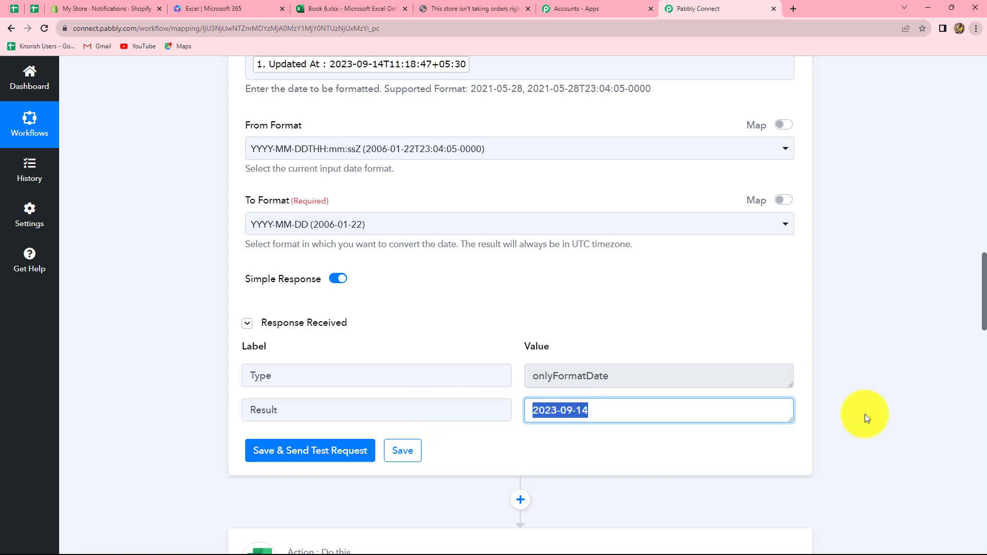
left_click(865, 415)
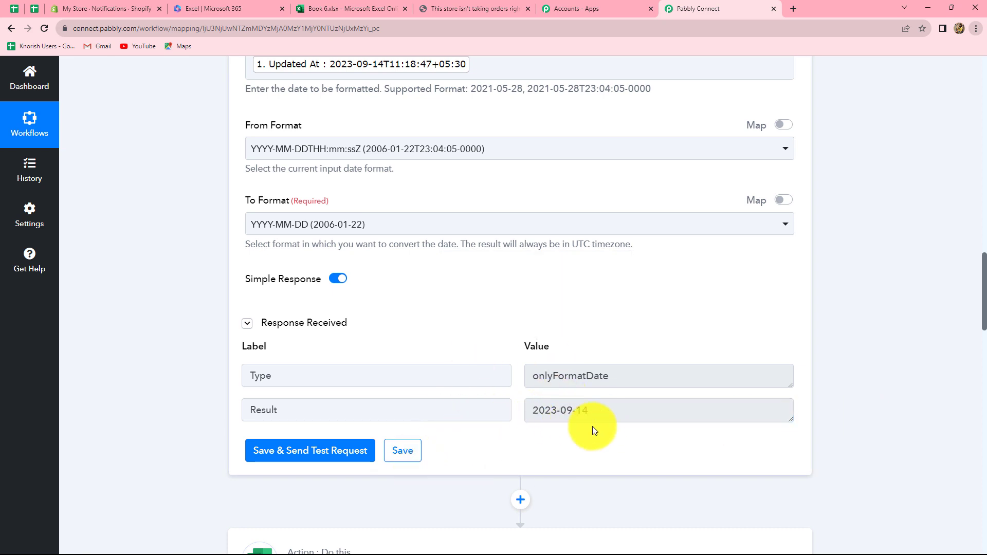
Reconnect the Microsoft Excel account and refresh the add-row step's fields.
scroll(701, 428, "down", 15)
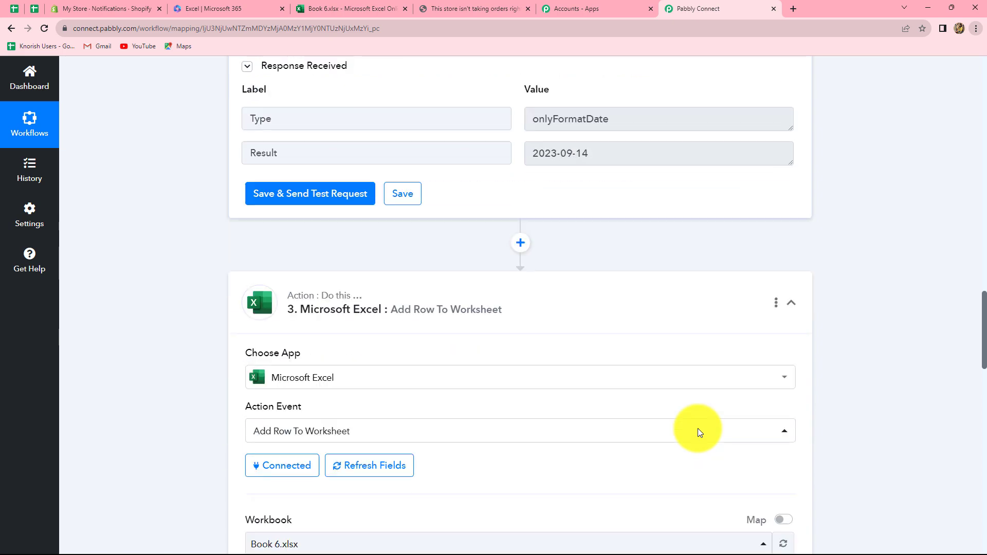
scroll(698, 427, "up", 8)
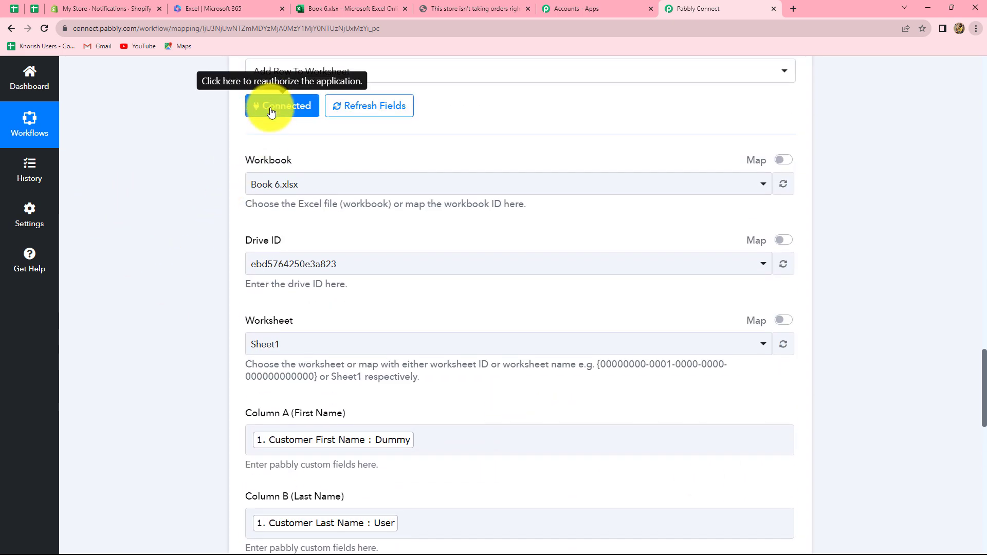
scroll(326, 226, "up", 2)
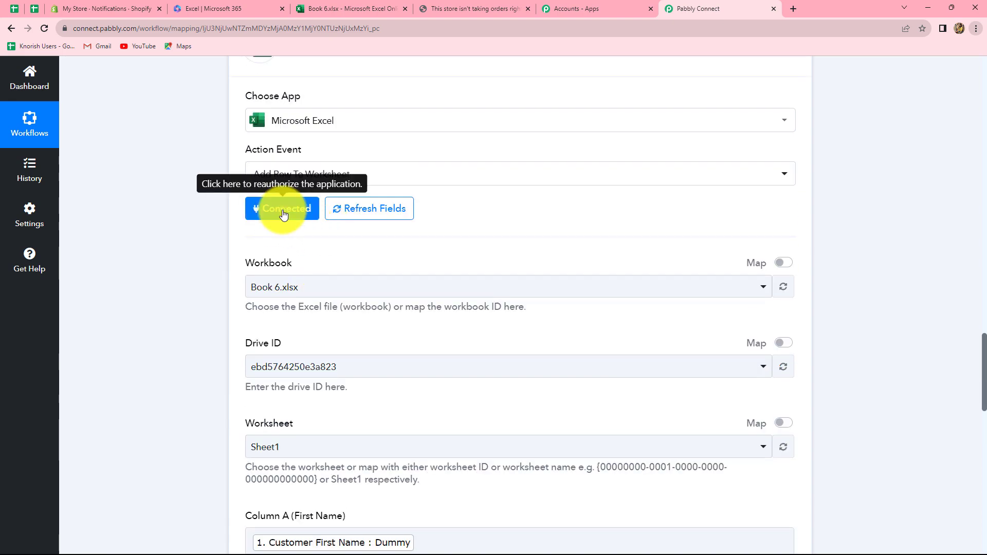
left_click(283, 215)
left_click(506, 533)
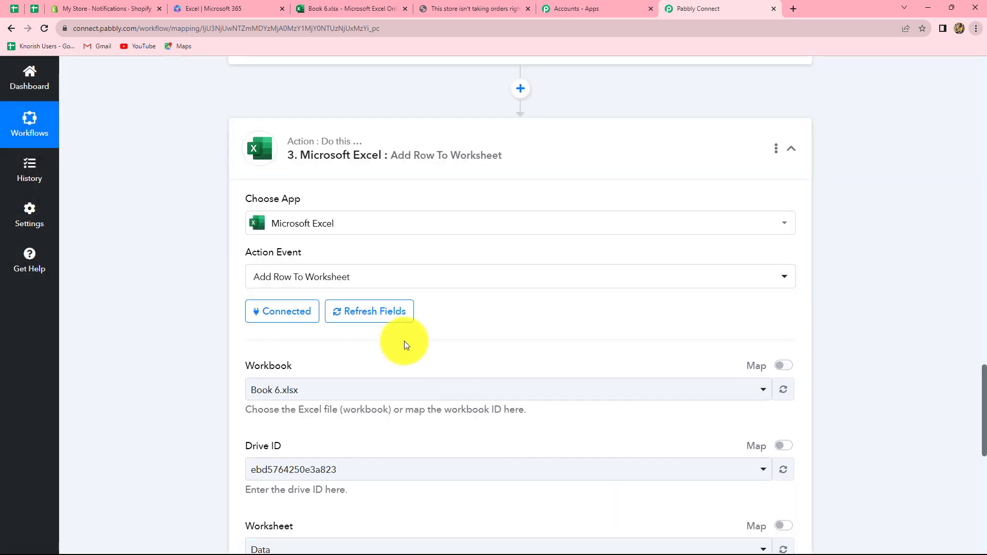
left_click(388, 311)
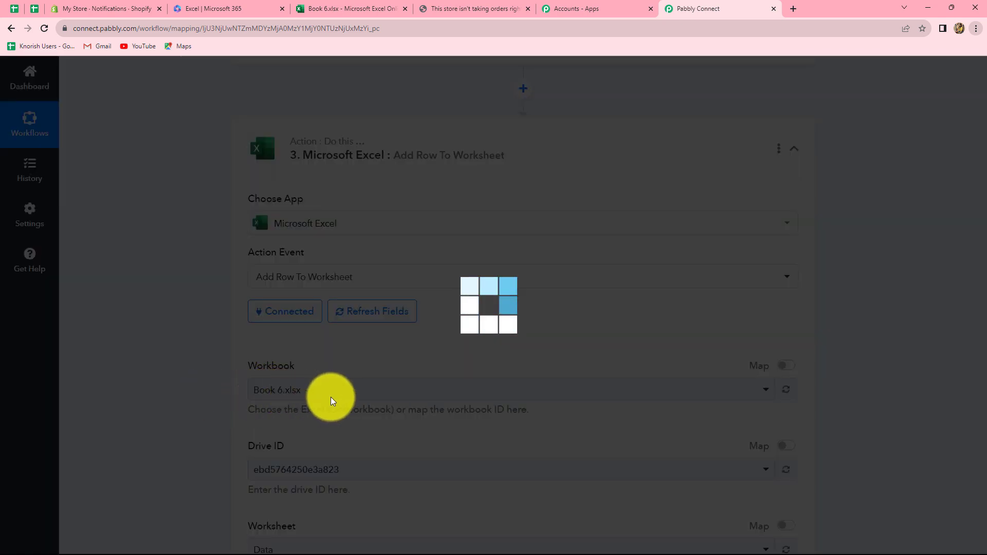
scroll(360, 401, "down", 2)
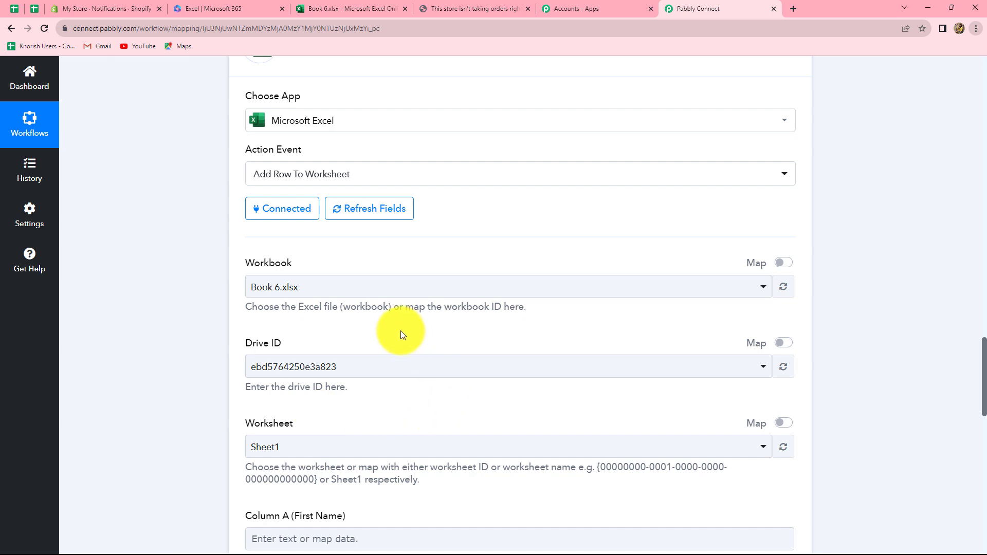
scroll(403, 334, "down", 6)
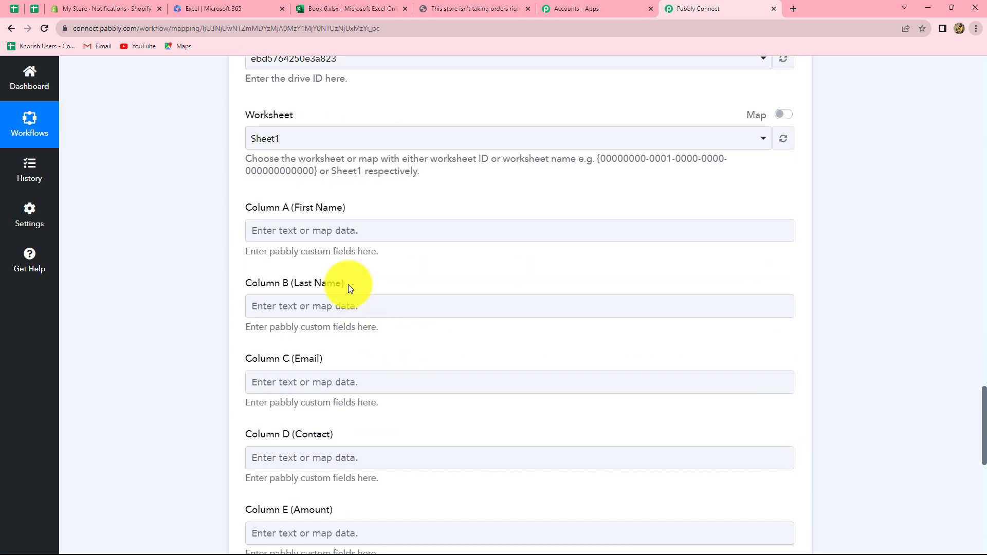
Map Column A to Customer First Name and Column B to Customer Last Name.
left_click(326, 226)
left_click(238, 249)
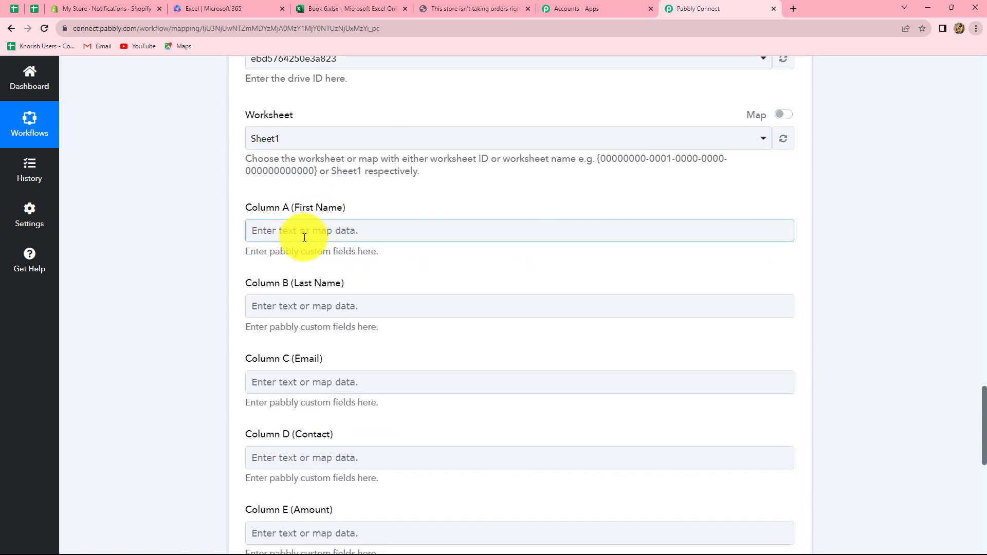
left_click(293, 230)
type("first")
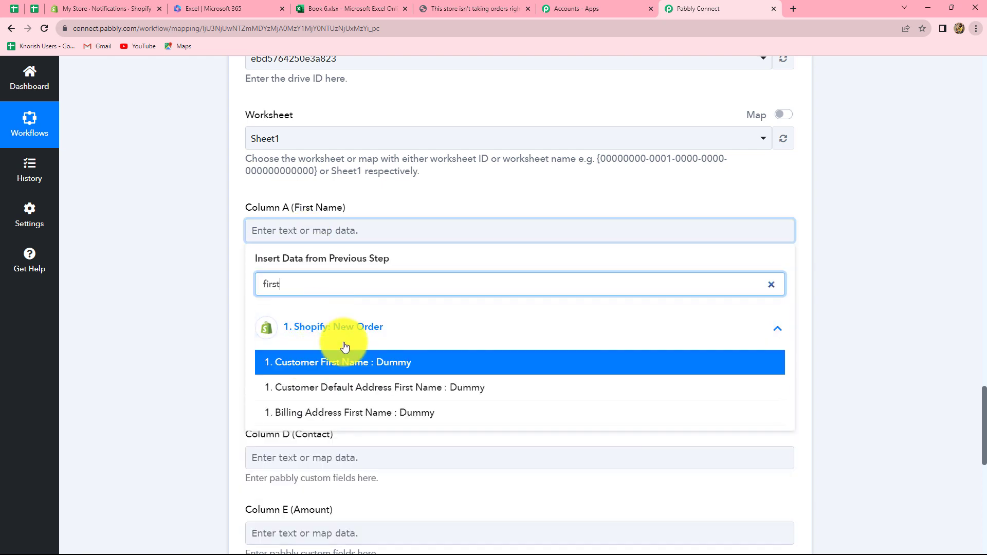
left_click(349, 356)
left_click(271, 407)
left_click(281, 365)
type("last")
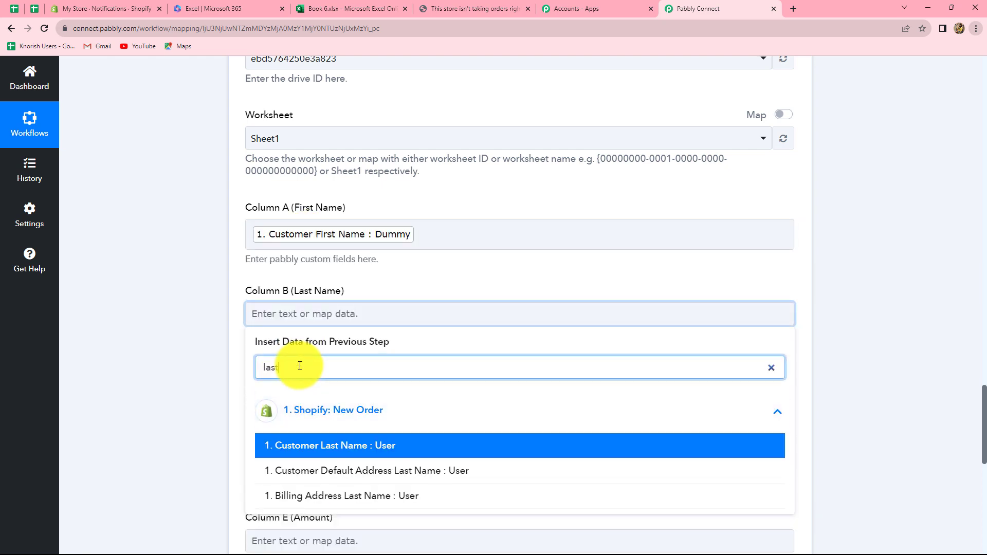
left_click(307, 445)
Map Columns C, D and E to order Email, Default Address Phone and Total Price amount.
scroll(286, 281, "down", 4)
left_click(303, 192)
type("email")
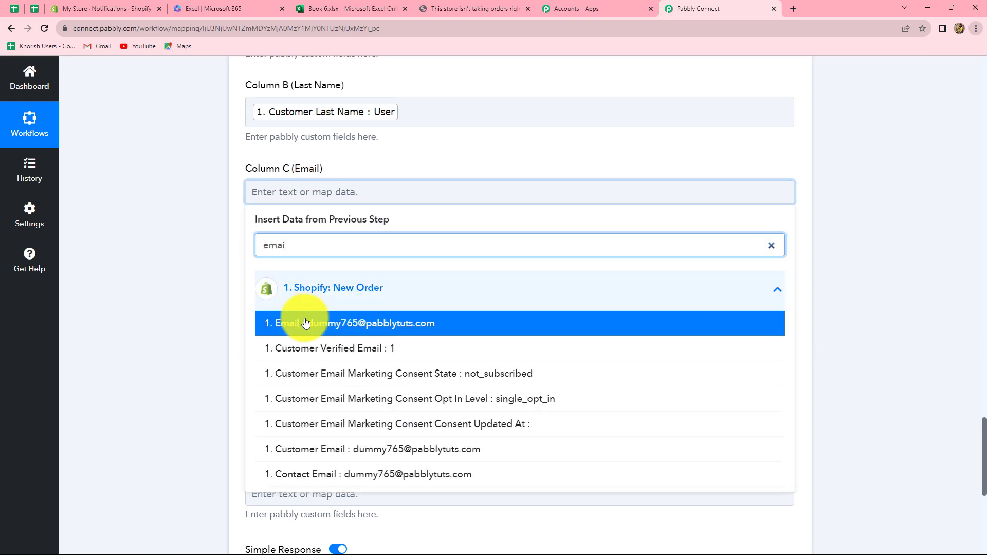
left_click(275, 322)
scroll(215, 324, "down", 3)
left_click(355, 115)
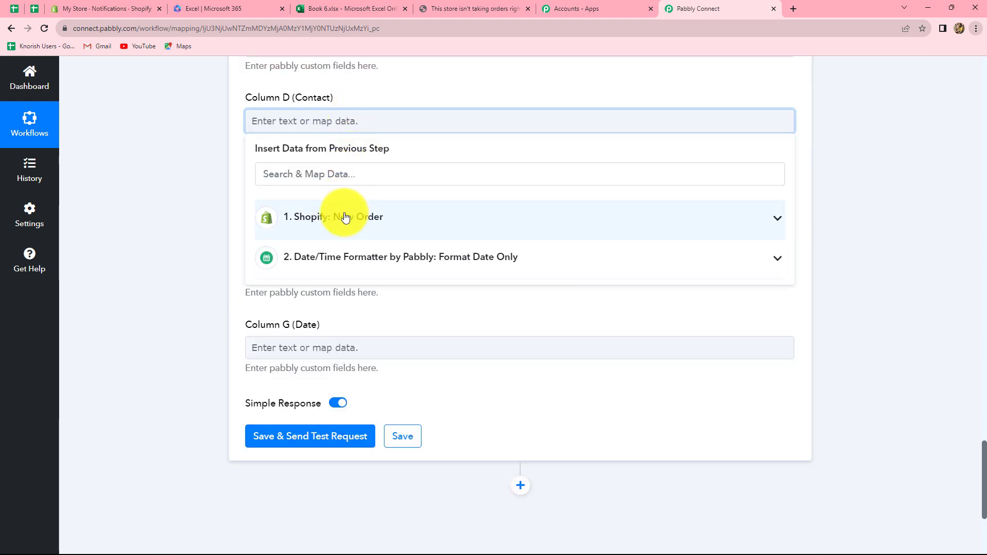
type("pho")
left_click(331, 303)
scroll(103, 239, "down", 2)
left_click(311, 102)
type("amou")
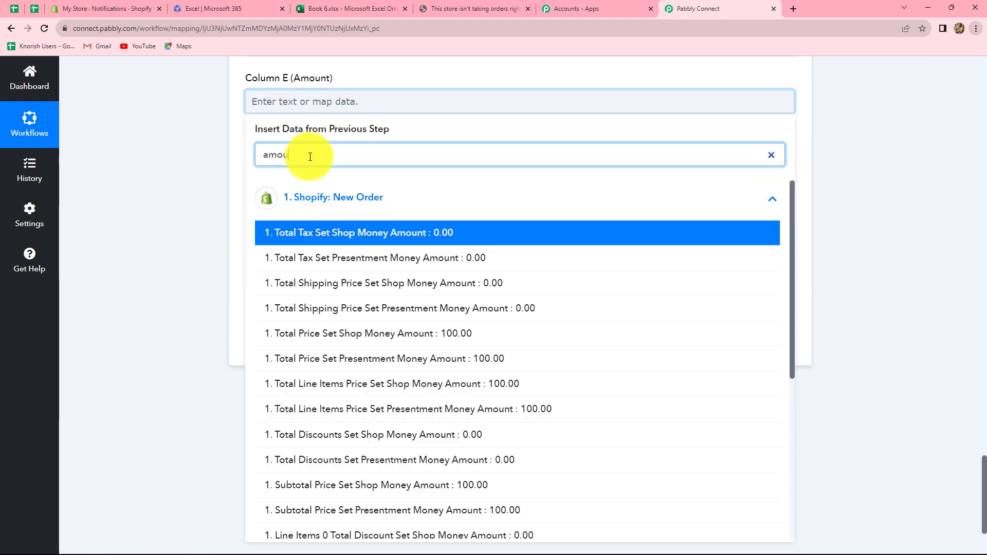
left_click(420, 337)
Map Column F to Line Items 0 Name and Column G to the Date/Time Formatter Result.
left_click(172, 245)
left_click(308, 185)
left_click(325, 284)
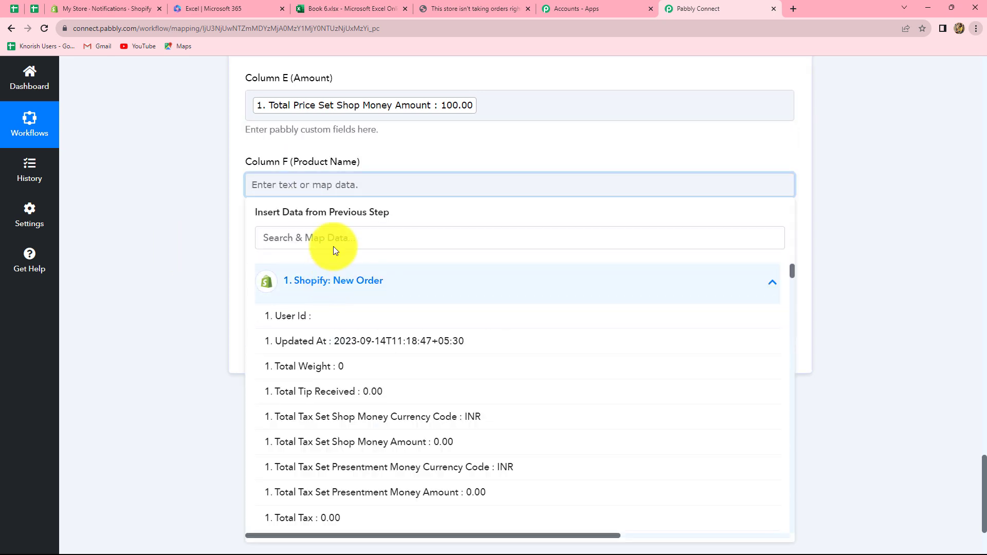
left_click(332, 247)
type("item")
scroll(375, 418, "down", 5)
left_click(375, 407)
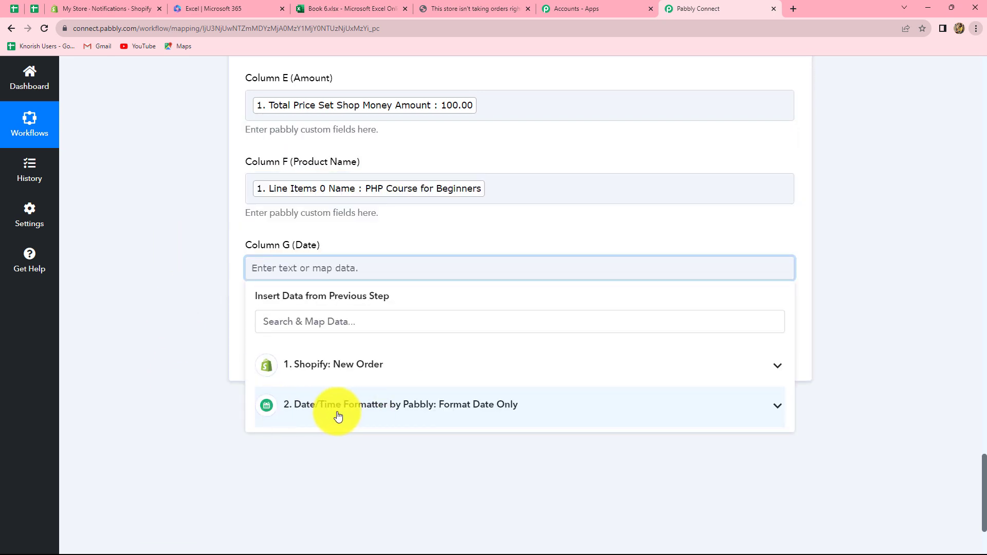
left_click(345, 416)
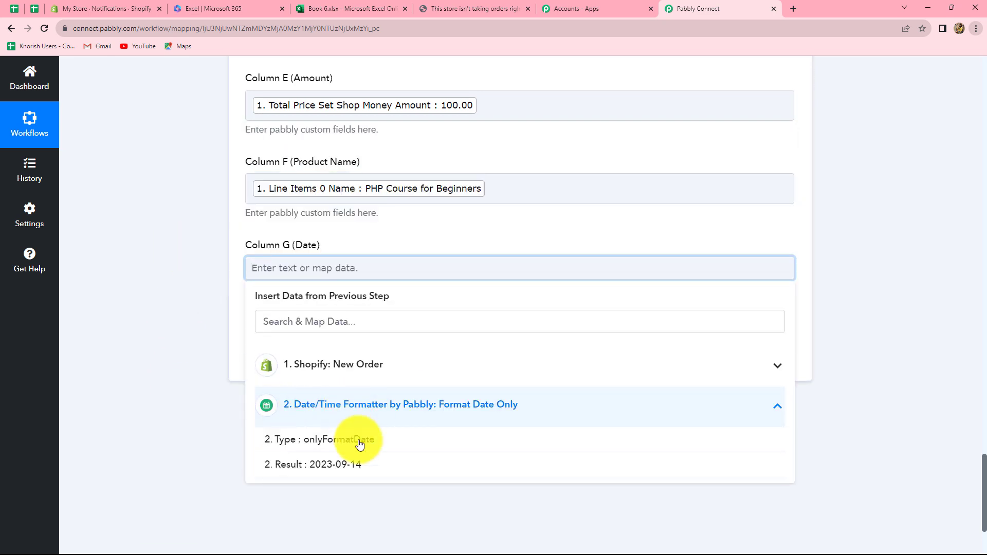
left_click(353, 465)
left_click(164, 317)
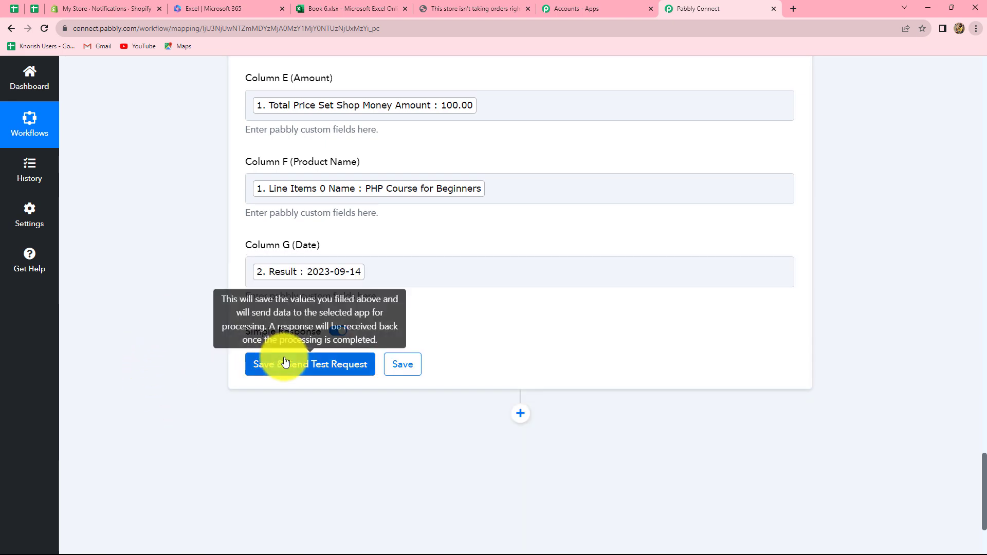
Save and test the Excel step, check the A2:G2 response values, then return to Book 6.
scroll(426, 273, "up", 5)
scroll(424, 273, "down", 6)
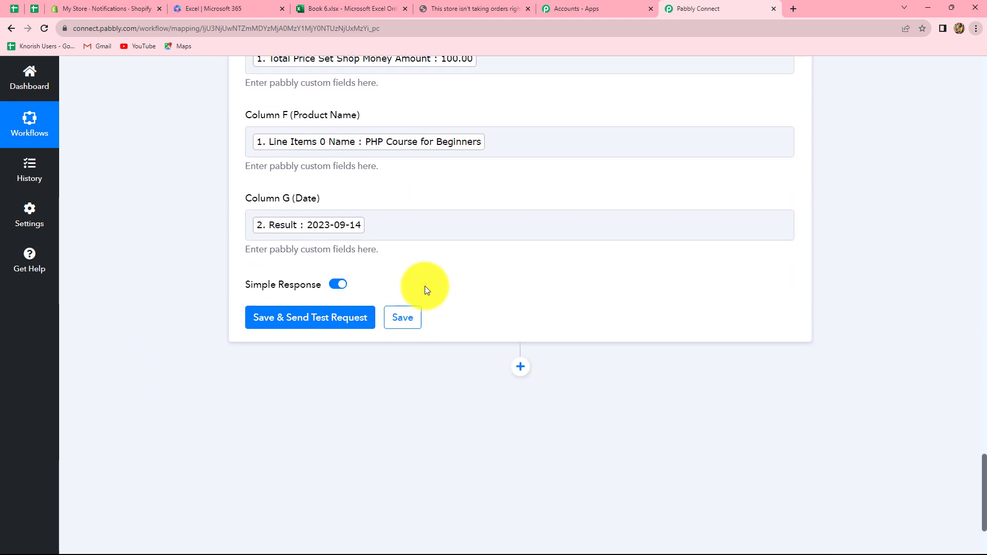
left_click(286, 315)
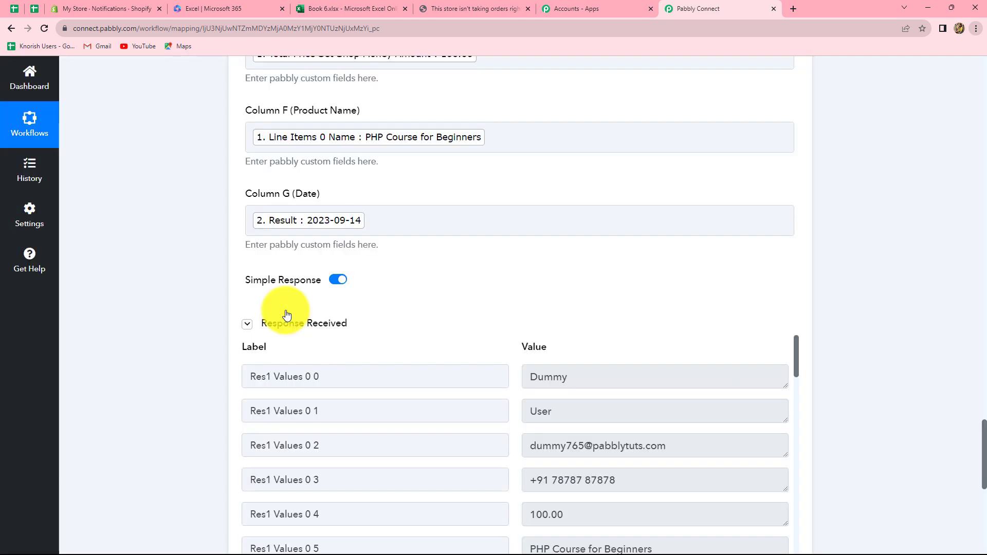
scroll(595, 384, "down", 3)
scroll(659, 451, "down", 3)
scroll(663, 453, "up", 3)
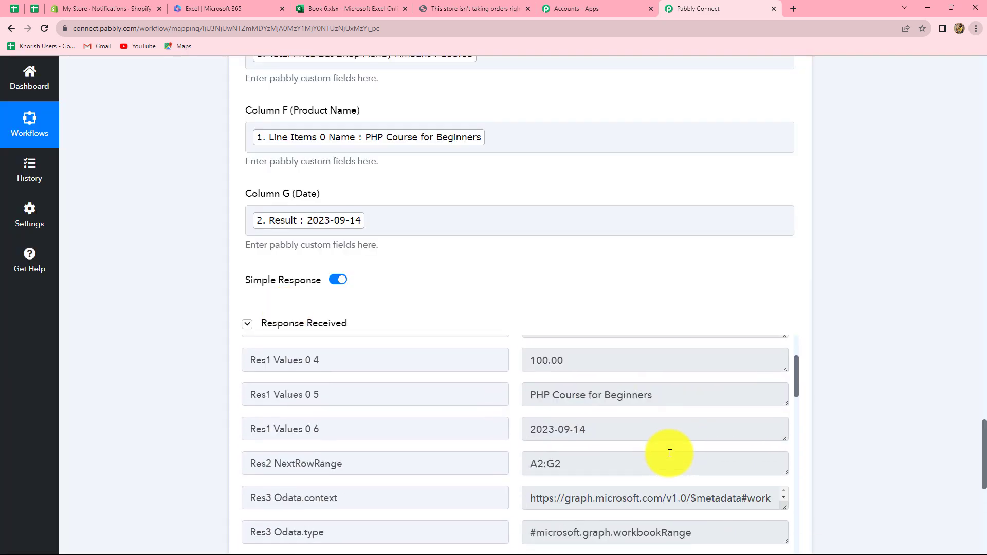
scroll(670, 453, "up", 3)
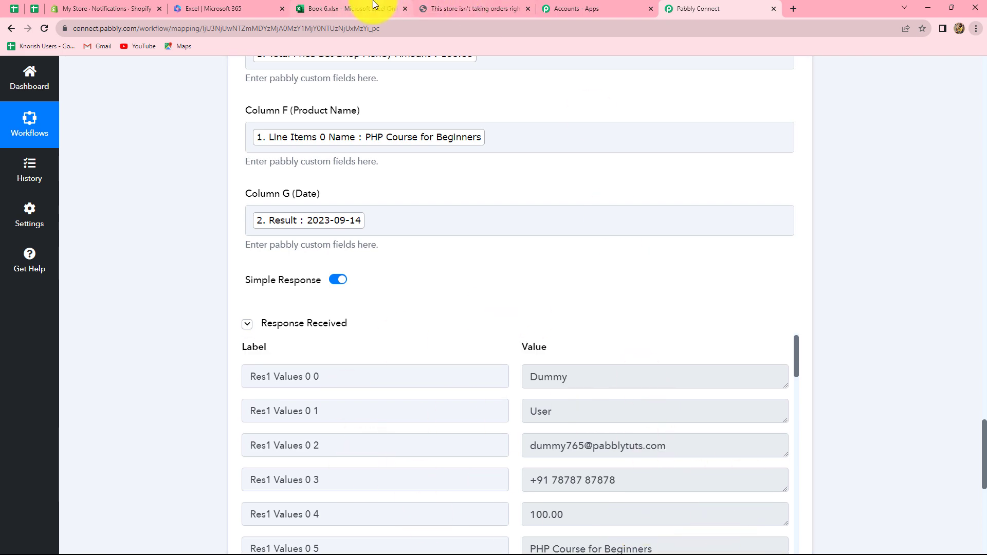
left_click(339, 10)
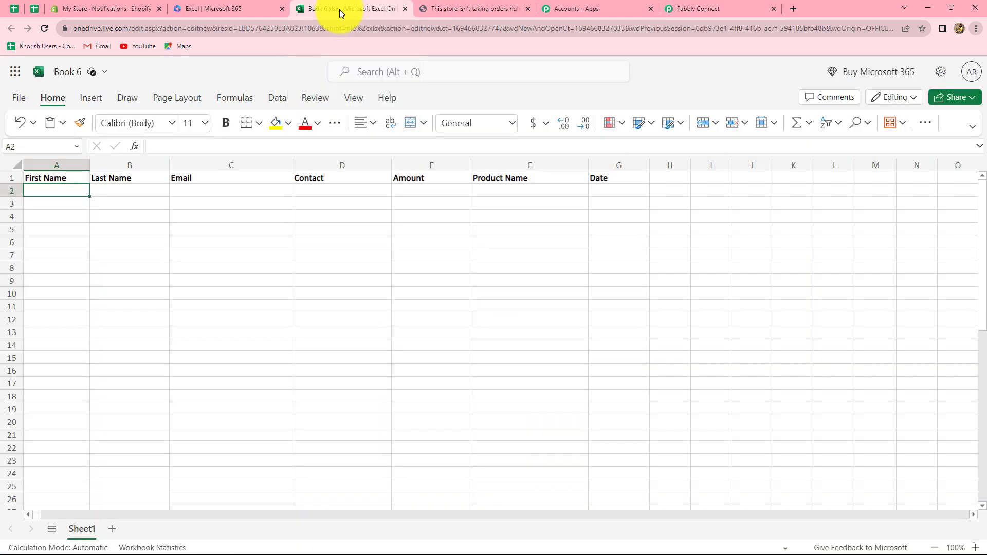
Reload Book 6 so the test order appears in row 2, then start a new browser tab.
left_click(45, 34)
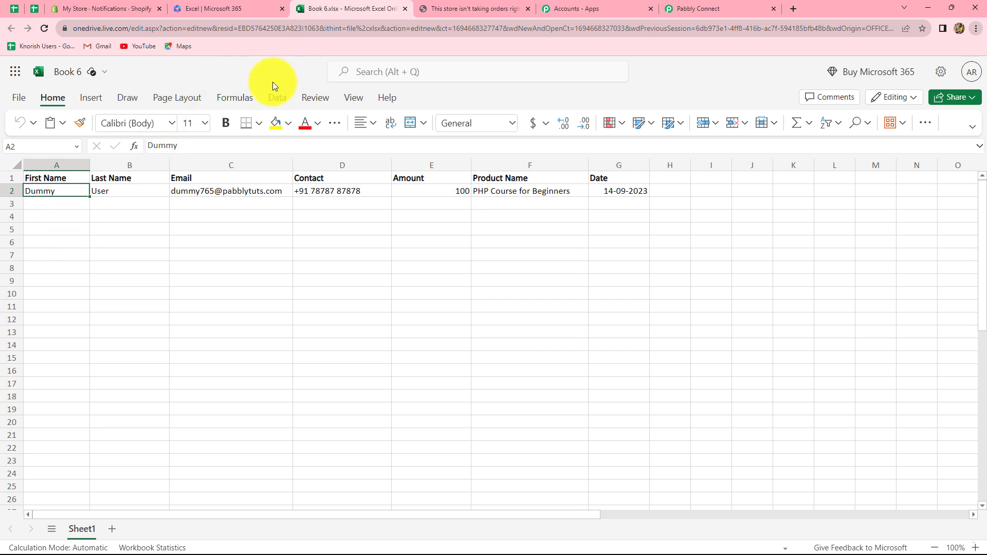
key("ctrl+t")
Visit the storefront, buy the Herbal Mask directly, and fill the contact email.
left_click(432, 260)
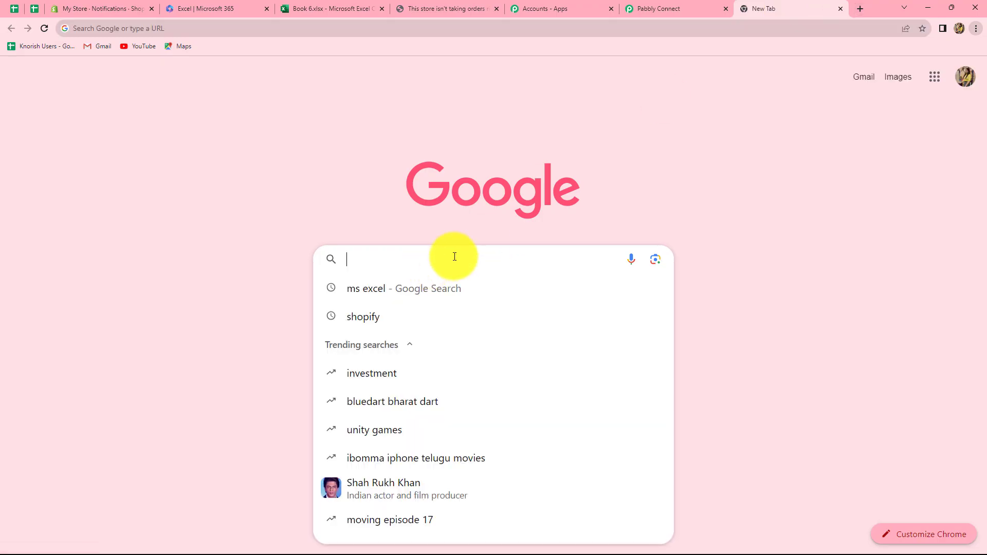
type("https://9f83f5.myshopify.com/")
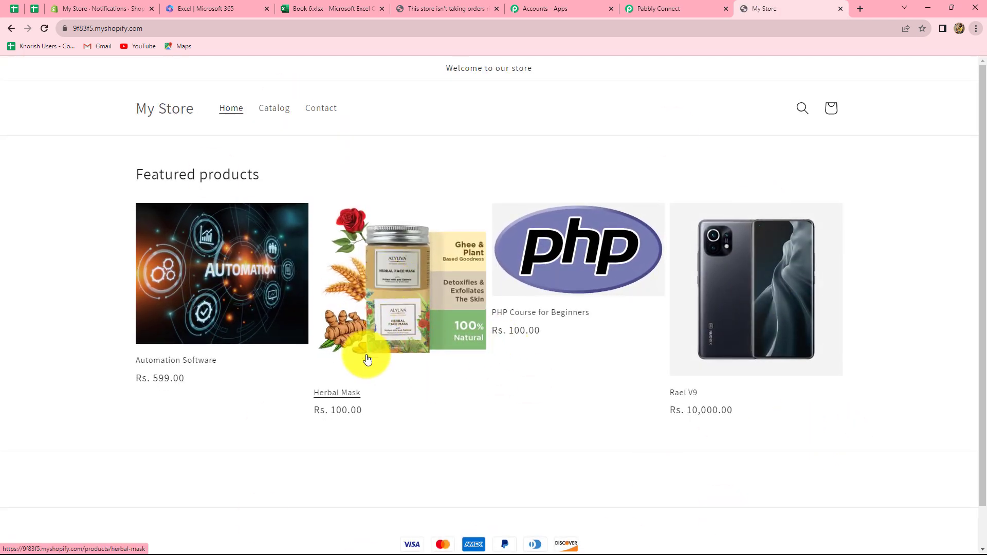
left_click(381, 340)
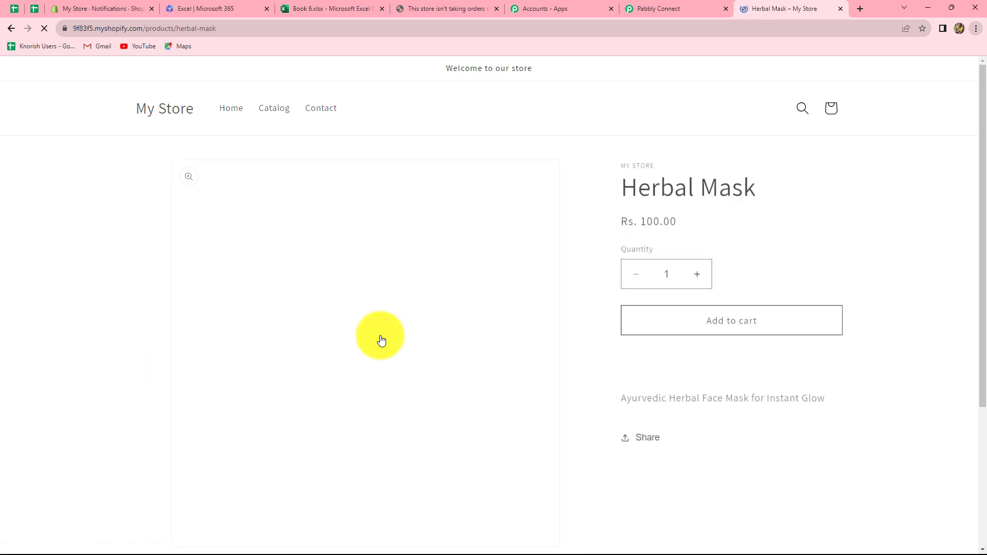
left_click(676, 356)
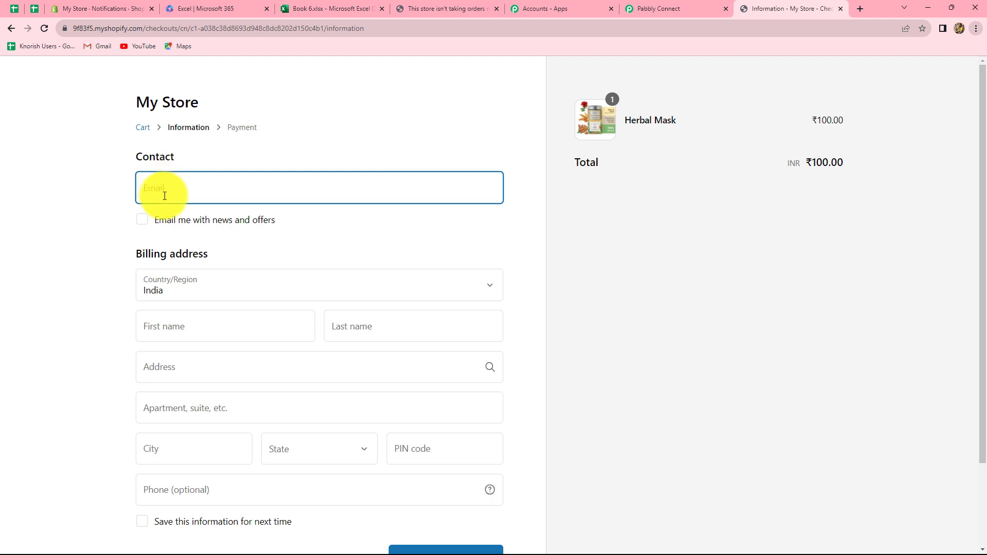
key("ctrl+v")
Enter the customer's first and last name in the checkout form.
scroll(187, 288, "down", 2)
left_click(181, 329)
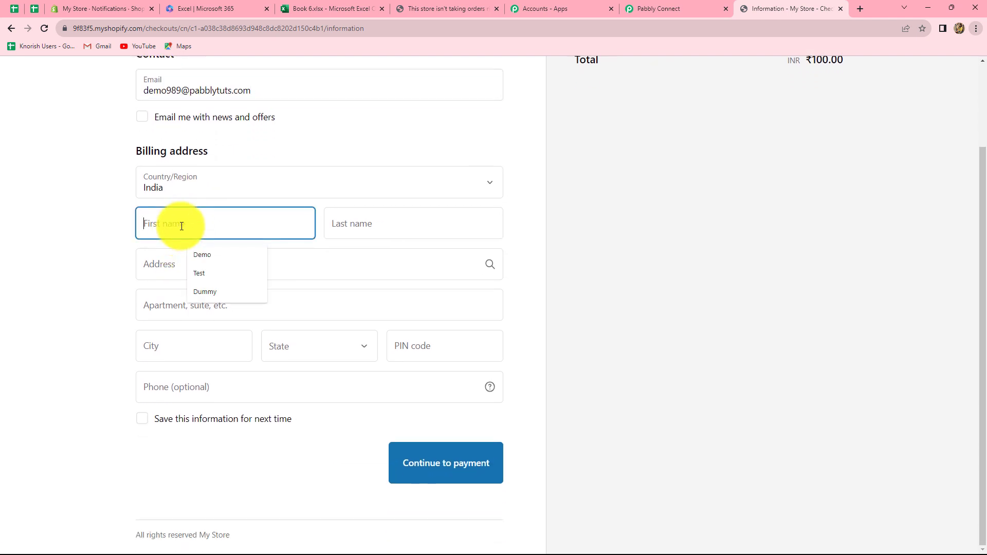
type("Demo")
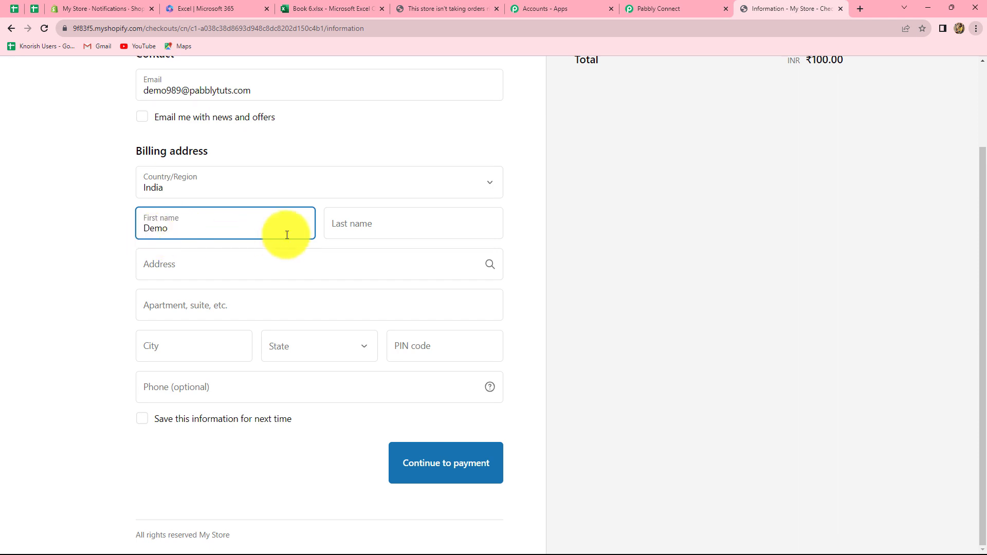
left_click(349, 216)
type("Cus")
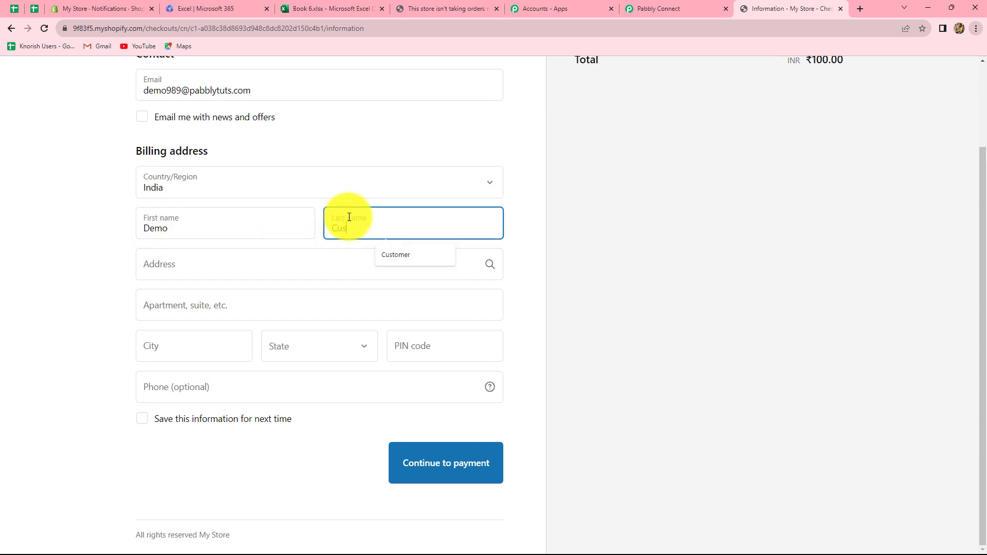
type("tomer")
Fill in the billing address, state, PIN code and phone number.
left_click(310, 269)
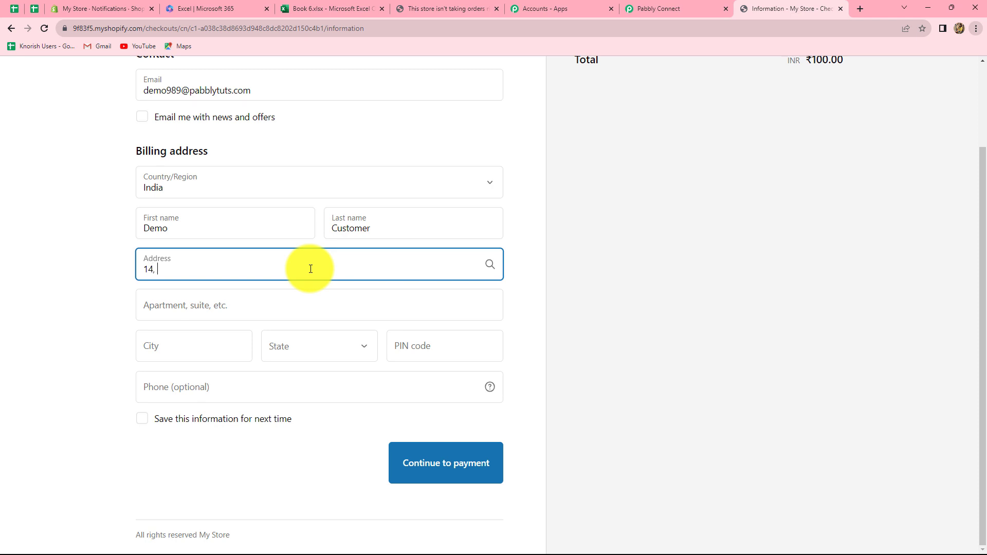
type("14, Random Street")
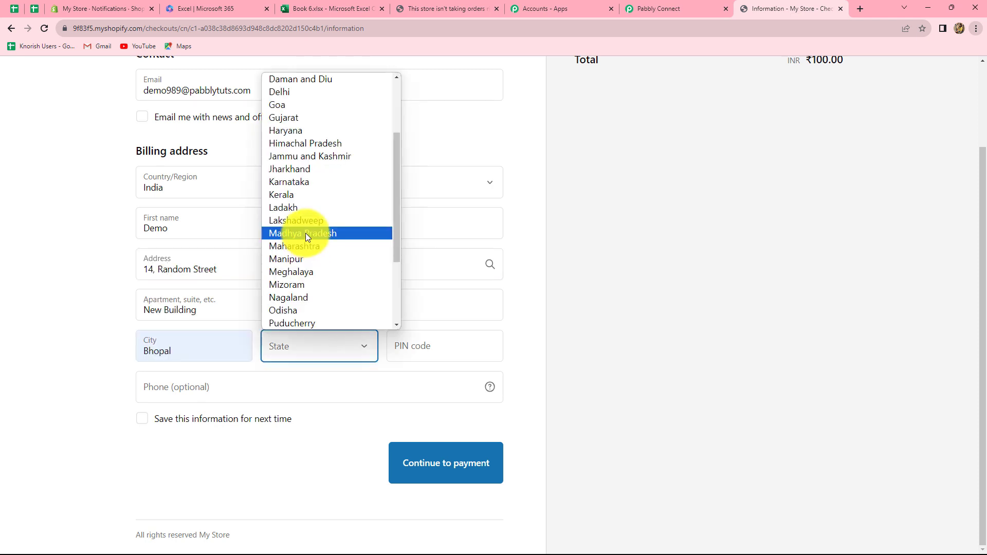
left_click(306, 233)
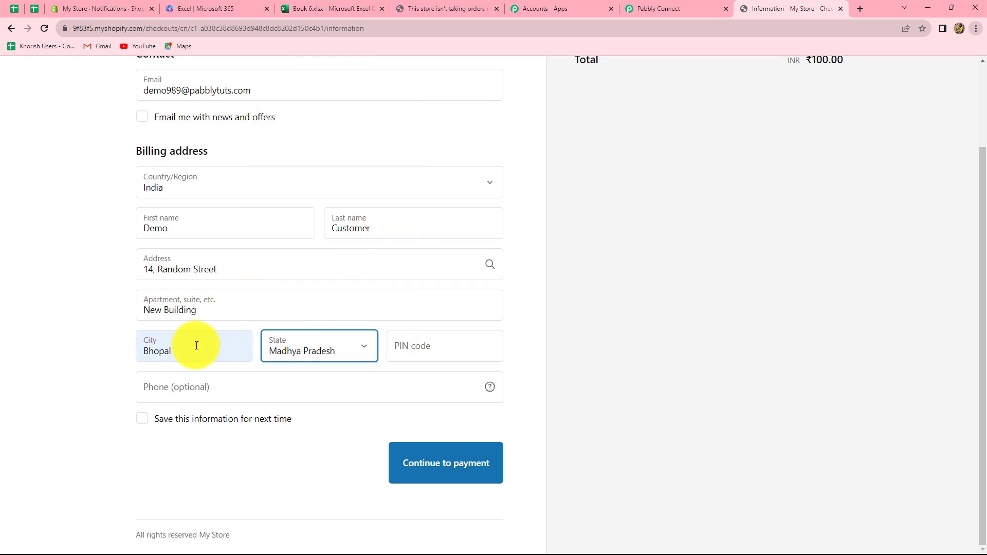
left_click(416, 350)
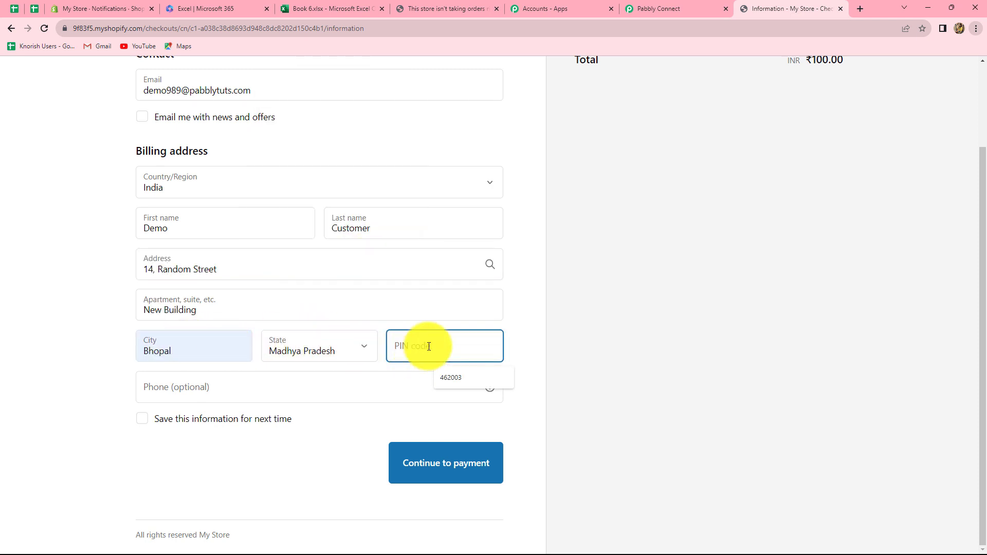
left_click(470, 379)
left_click(242, 388)
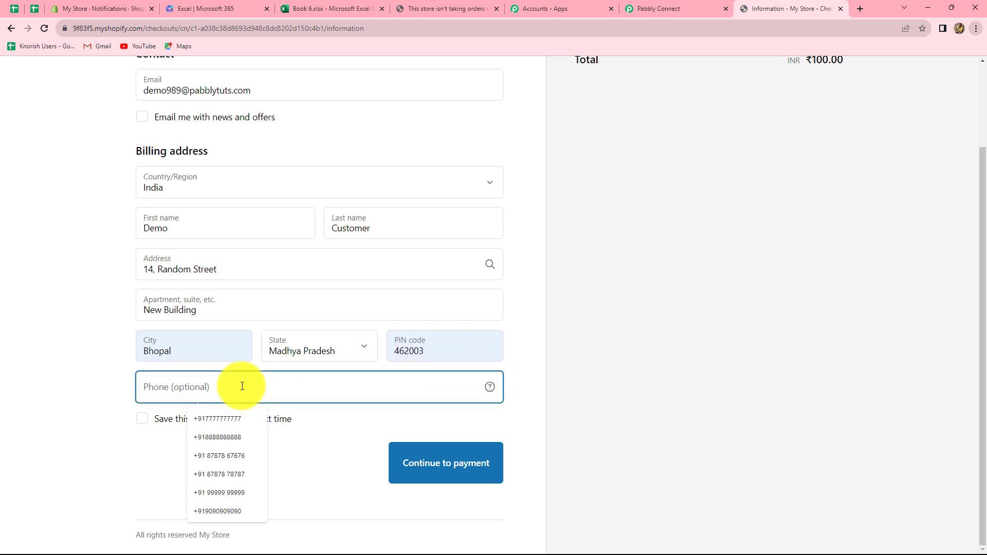
left_click(228, 442)
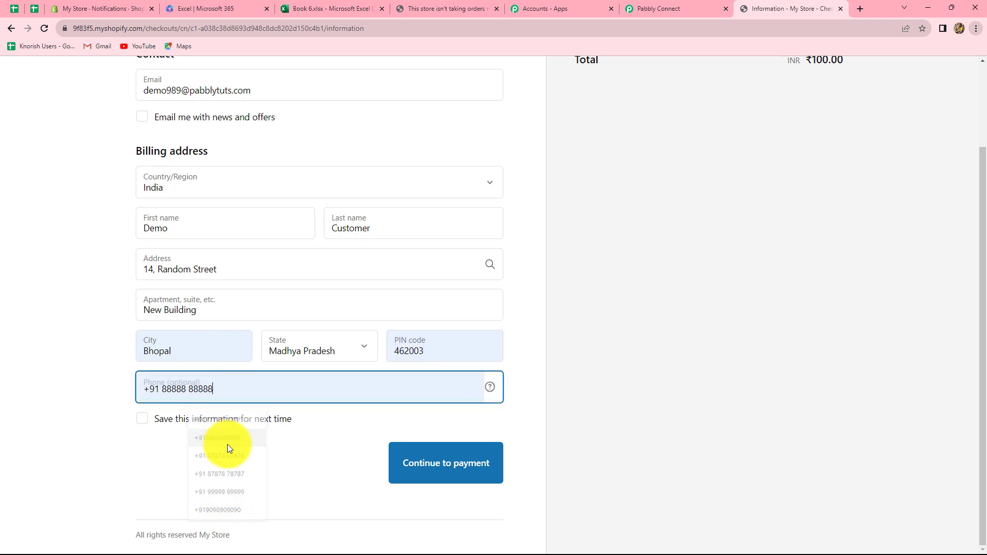
left_click(26, 301)
Continue to payment, enter the card details and pay to place the test order.
scroll(62, 360, "up", 1)
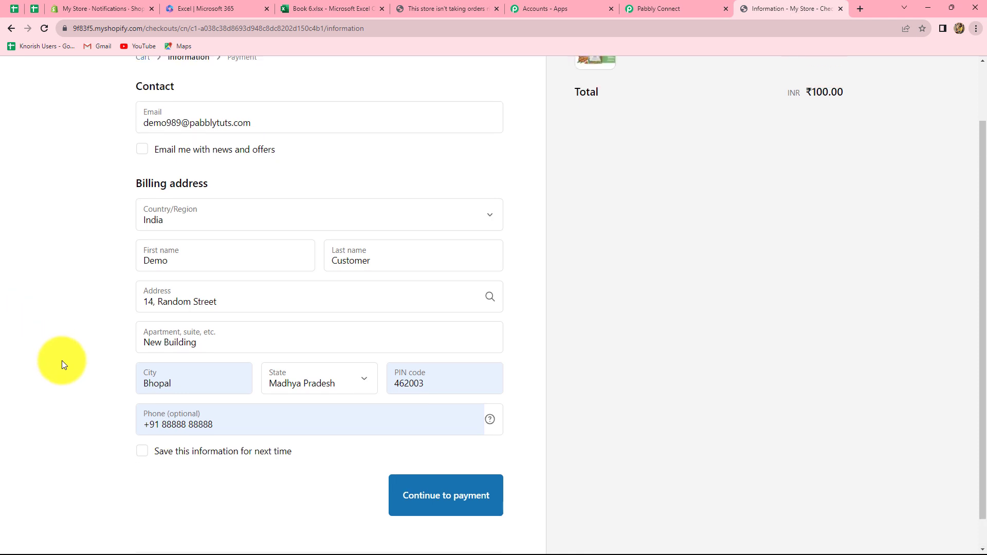
scroll(62, 360, "up", 1)
scroll(61, 360, "down", 2)
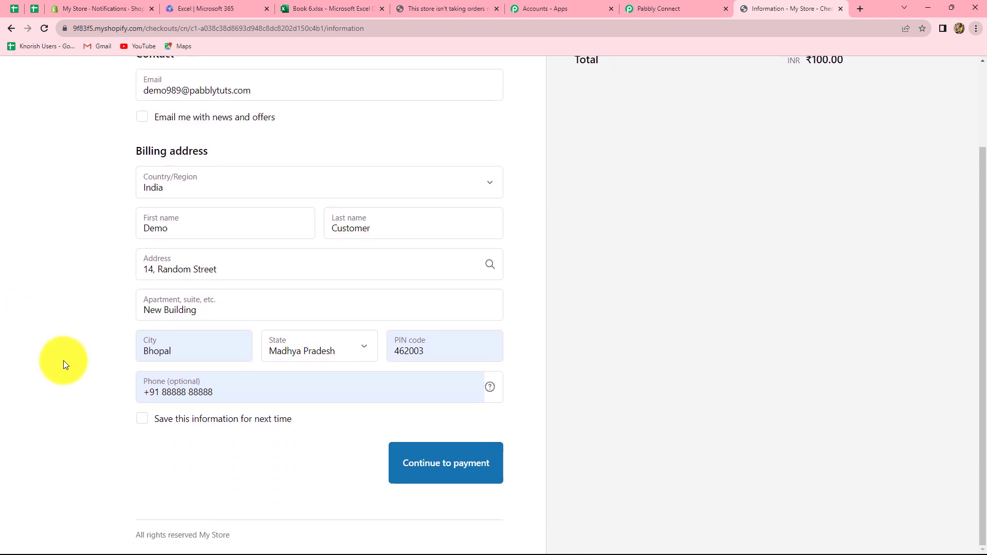
left_click(429, 473)
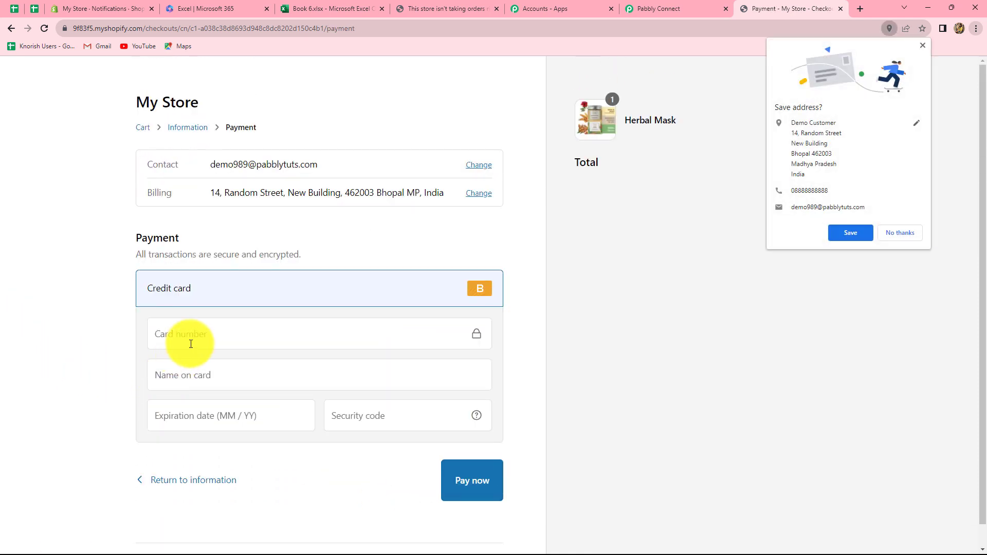
left_click(194, 339)
left_click(186, 376)
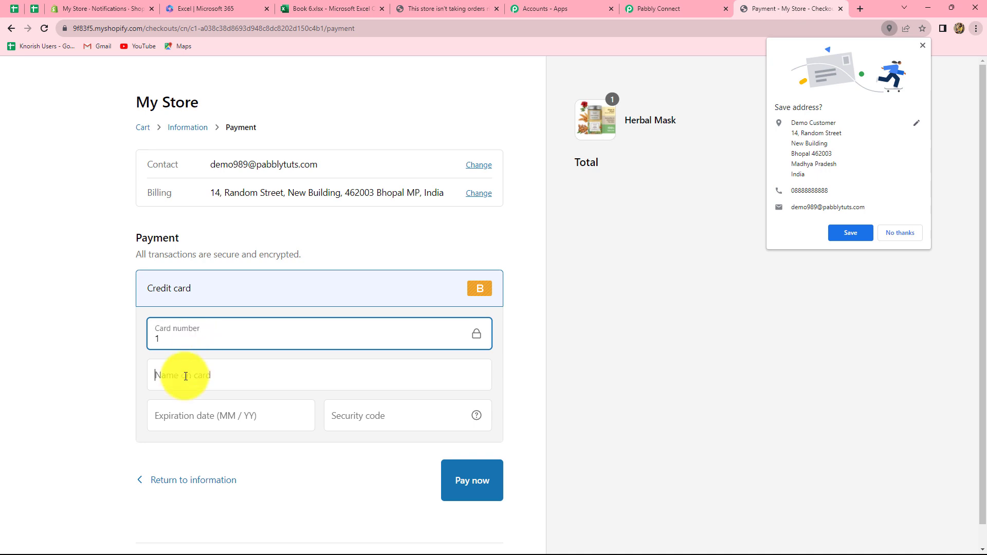
left_click(189, 416)
left_click(202, 429)
type("05 / 34")
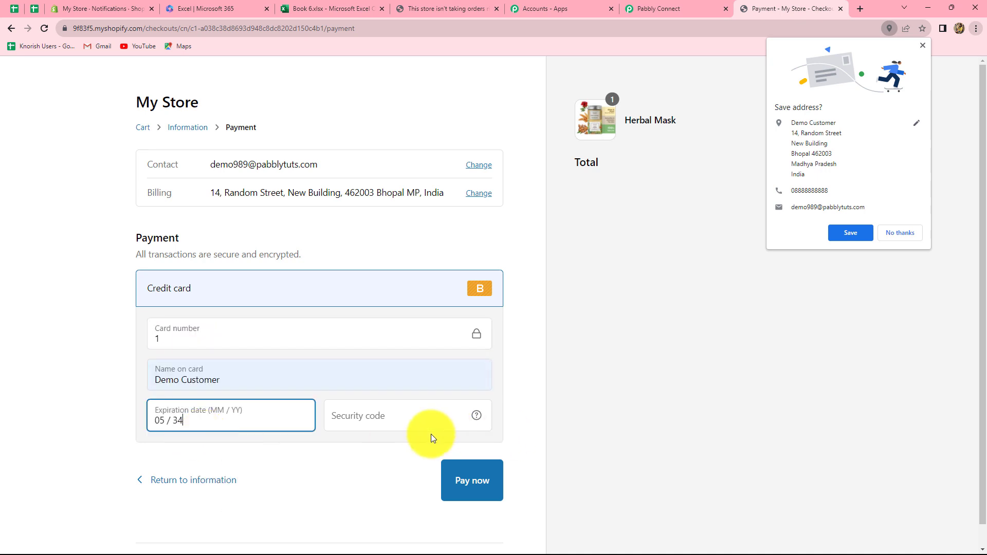
left_click(419, 413)
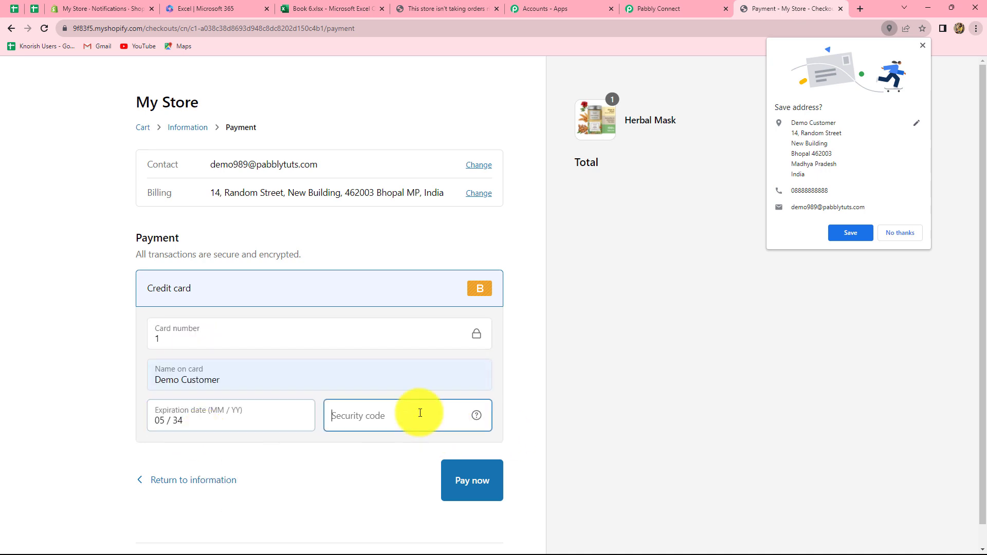
type("456")
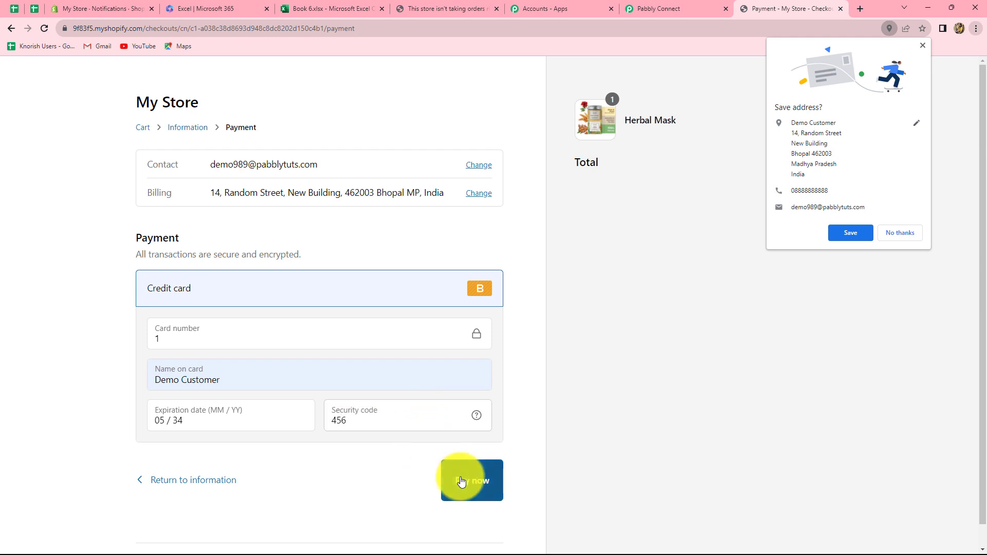
left_click(459, 480)
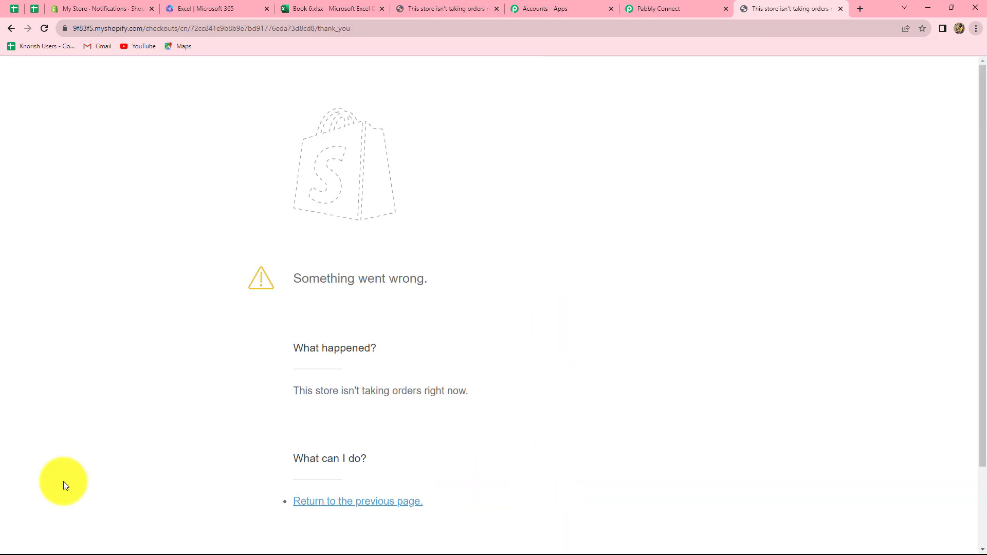
left_click(345, 8)
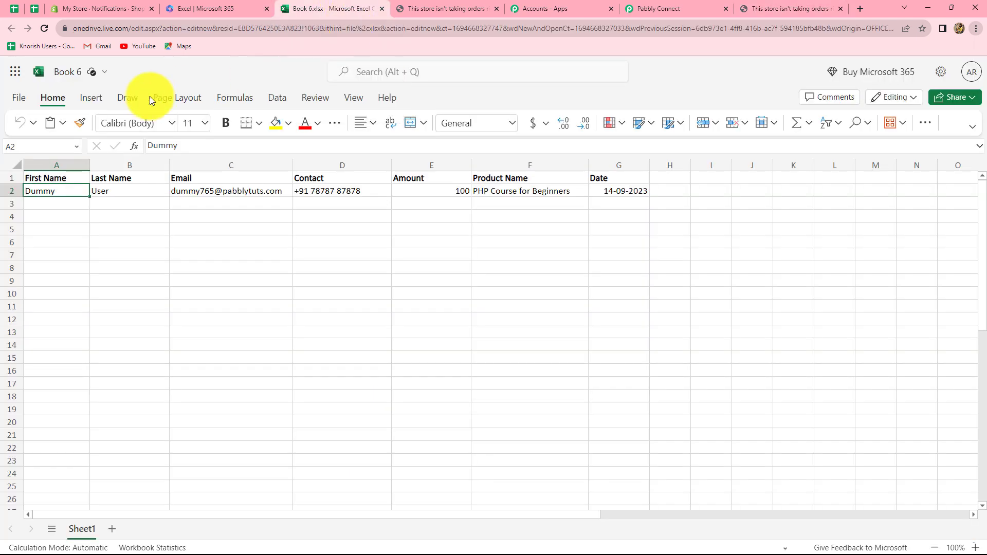
Reload Book 6 to inspect the new Herbal Mask row 3, then go back to Pabbly Connect.
left_click(41, 27)
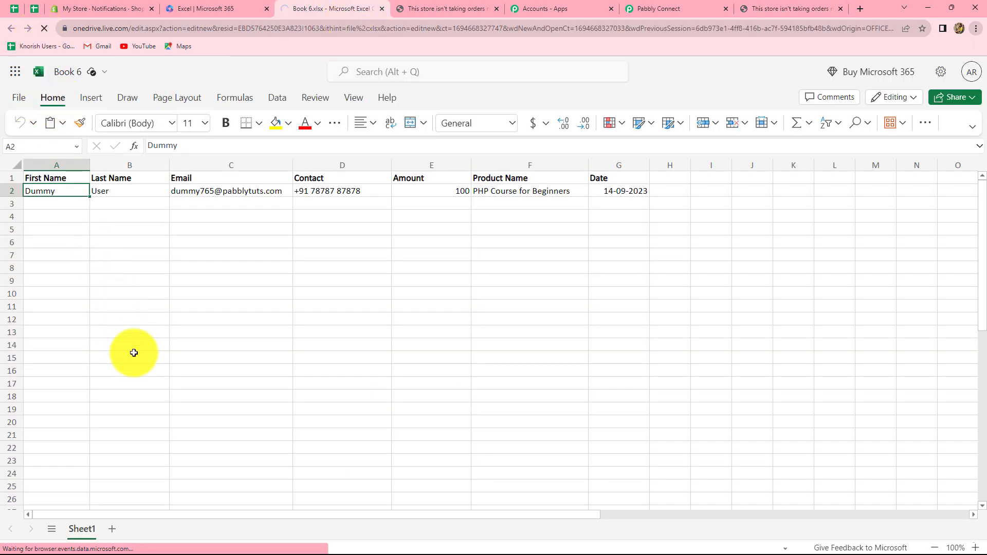
left_click(48, 205)
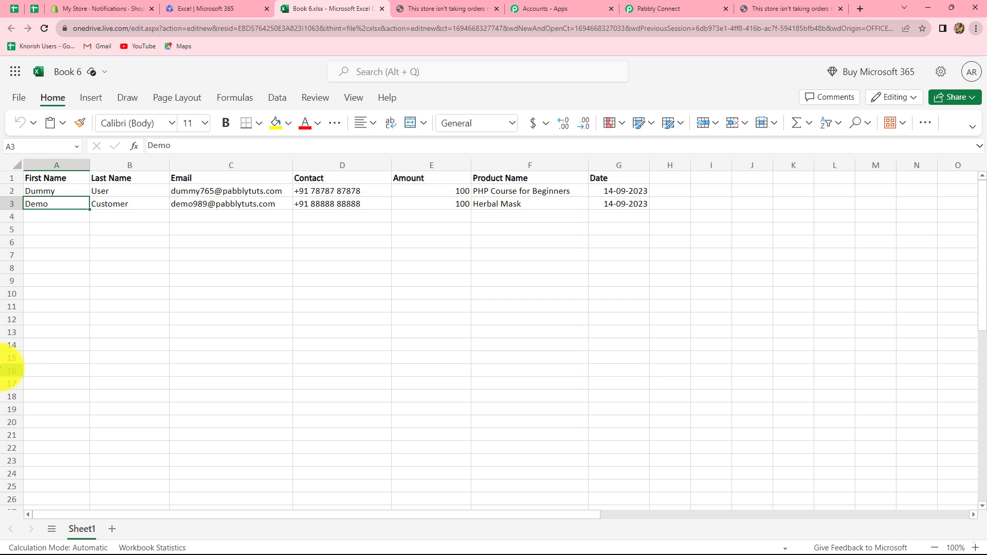
left_click(645, 5)
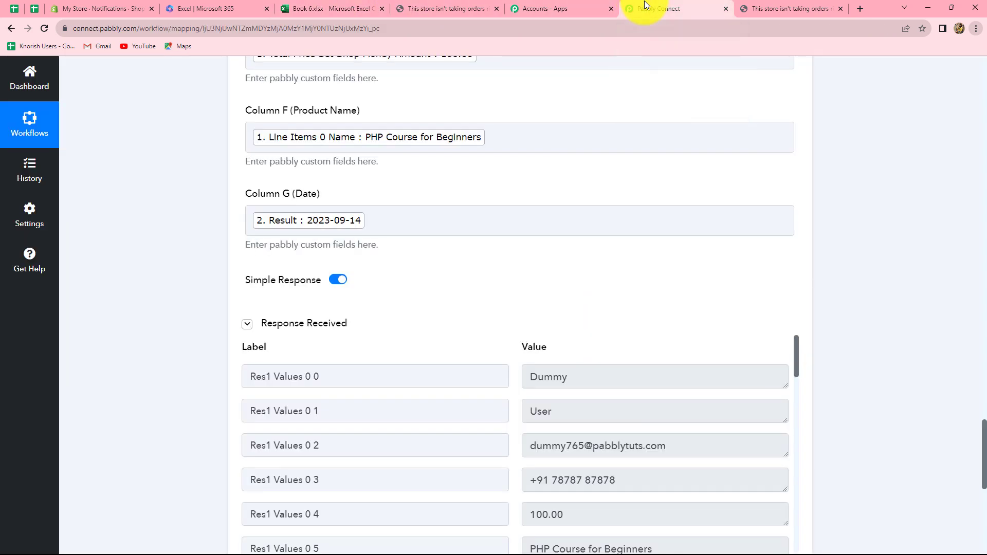
scroll(797, 425, "up", 15)
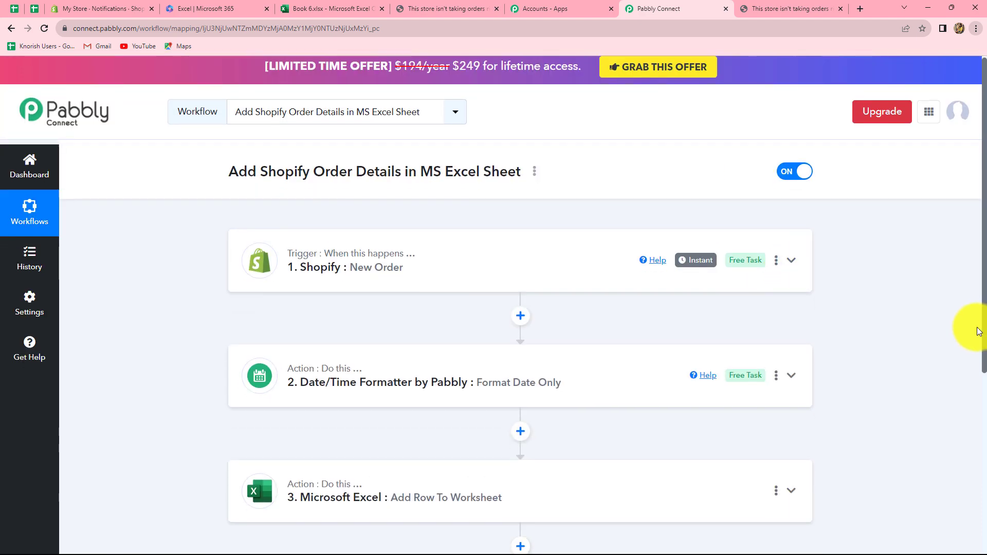
scroll(975, 330, "down", 2)
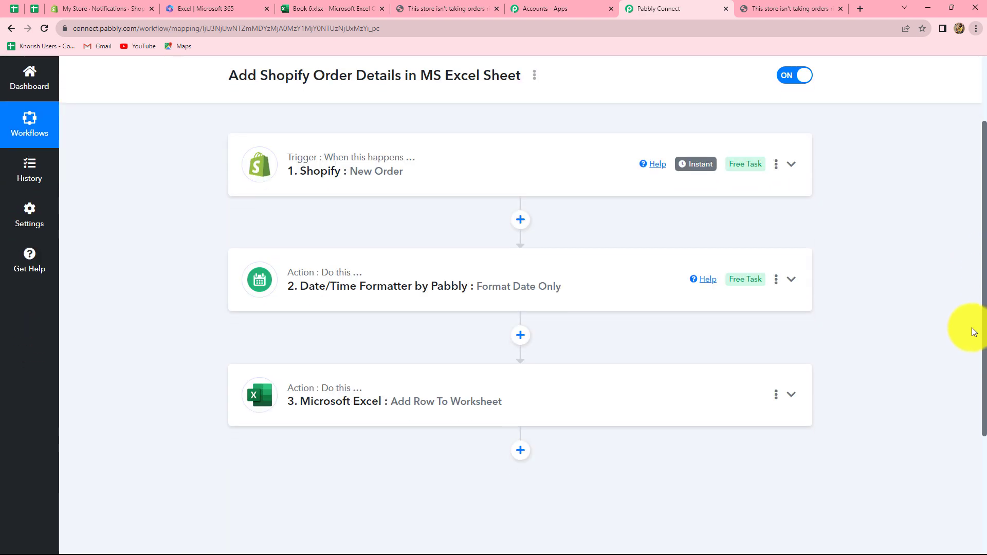